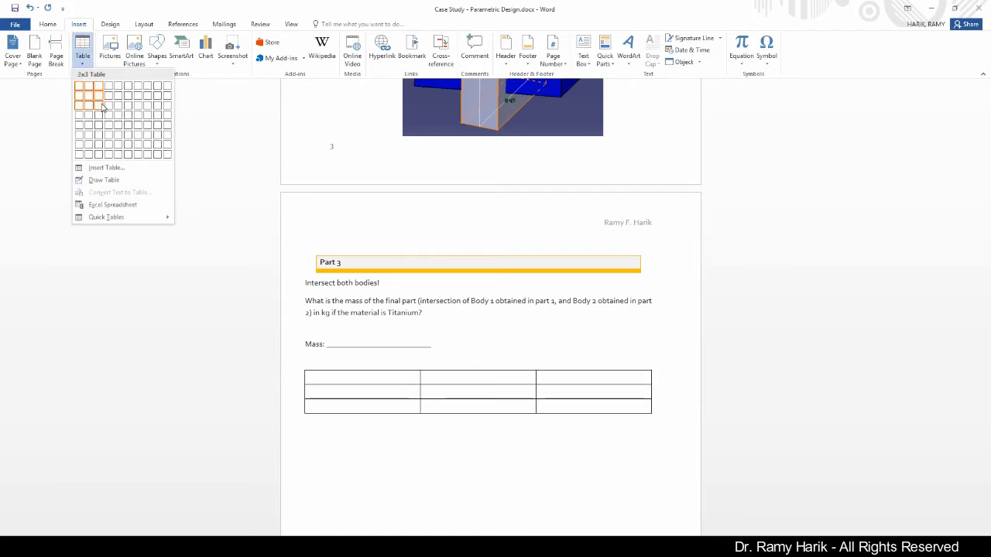
# Step: Insert a table of three columns and five rows below the Mass line, with the headers a, Material and Mass
pyautogui.click(100, 123)
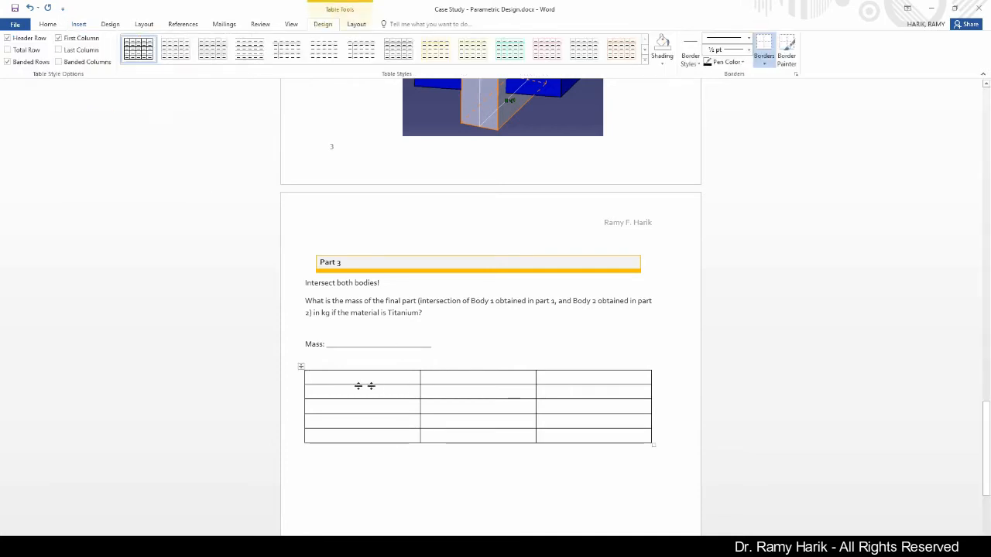
pyautogui.write('a')
pyautogui.click(442, 378)
pyautogui.write('Material')
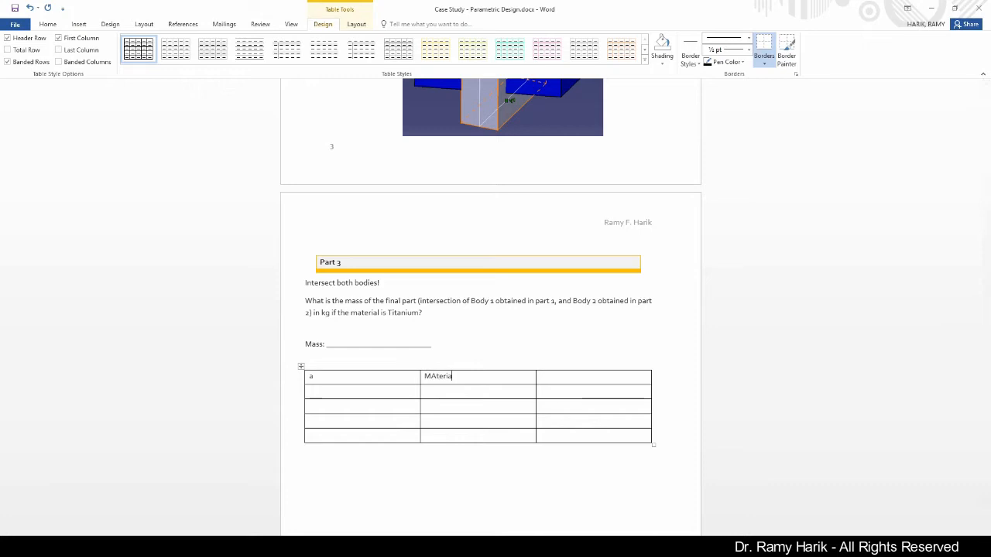
pyautogui.click(570, 378)
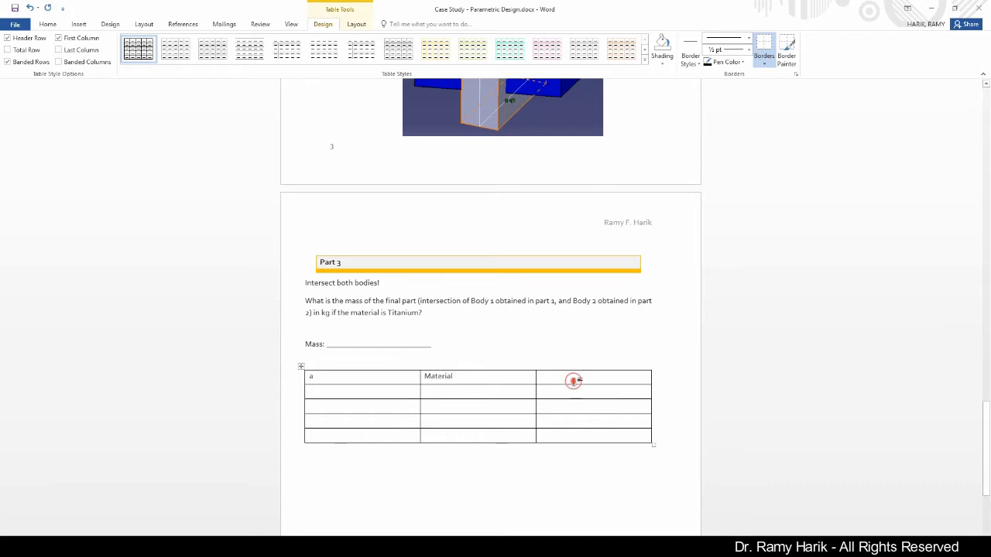
pyautogui.write('Mass')
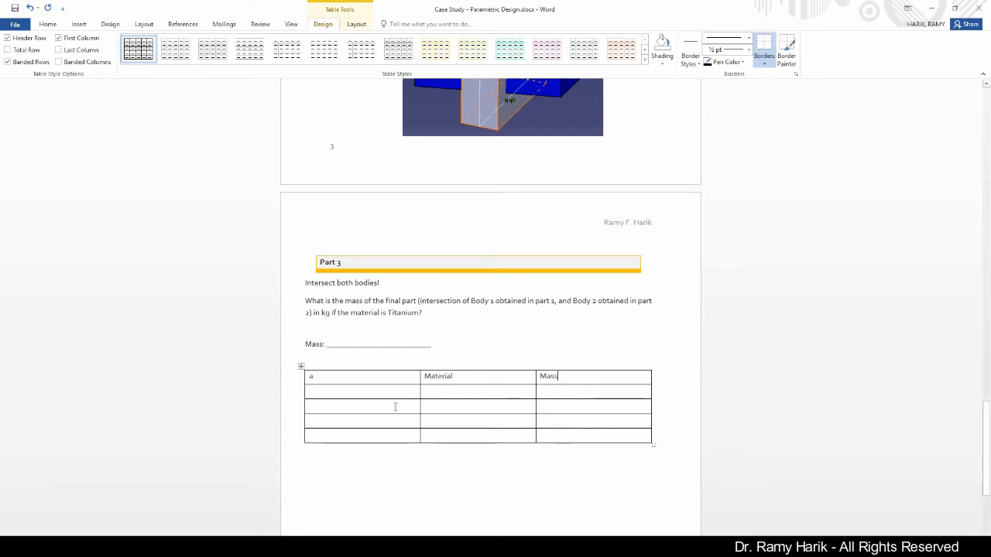
# Step: Fill the a column of the table with 50 mm, 3 ft, 1m and 1m
pyautogui.click(323, 394)
pyautogui.write('50 mm')
pyautogui.press('Down')
pyautogui.write('3 feet')
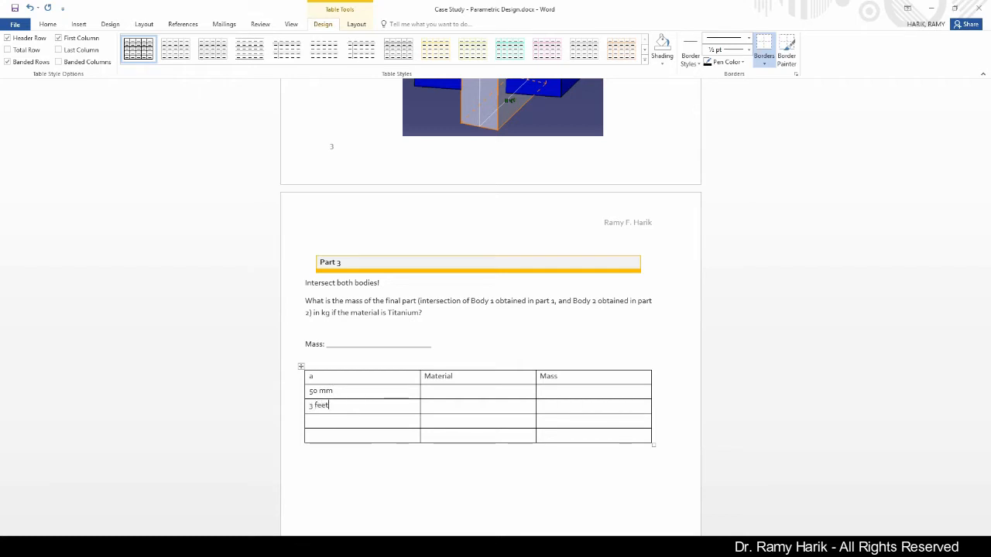
pyautogui.press('Down')
pyautogui.write('1m')
# Step: Enter Titanium as the material for 50 mm and Aluminum as the material for 3 ft
pyautogui.click(453, 391)
pyautogui.write('Tita')
pyautogui.write('ium')
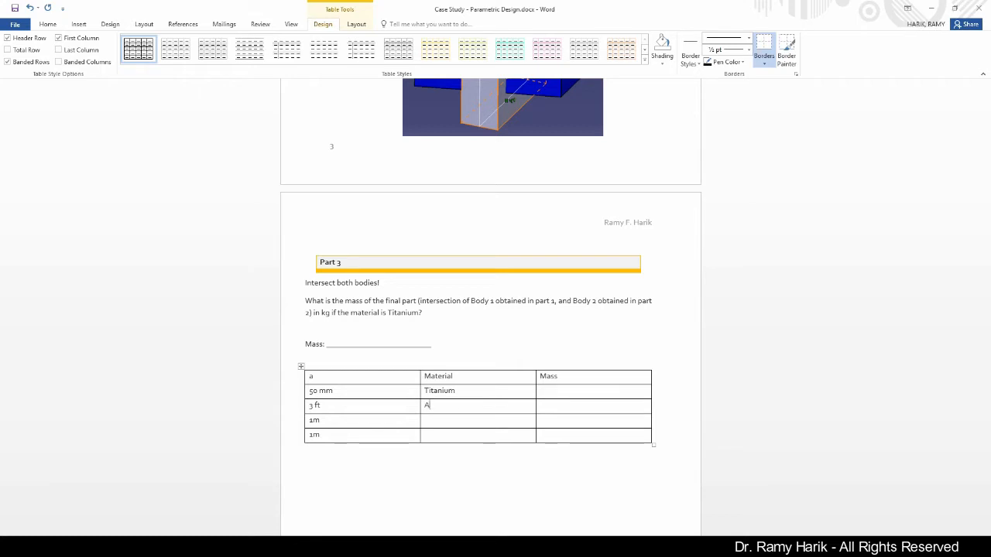
pyautogui.write('Aluminu')
pyautogui.click(460, 412)
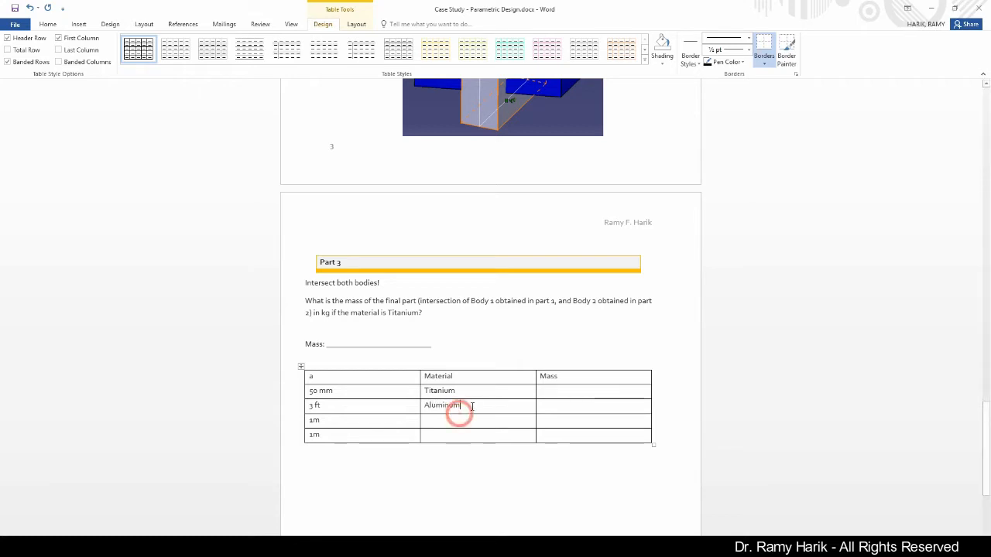
# Step: Copy the Titanium and Aluminum entries into the material cells of the two 1m rows and save the document
pyautogui.moveTo(473, 394); pyautogui.dragTo(471, 407)
pyautogui.hotkey('ctrl', 'c')
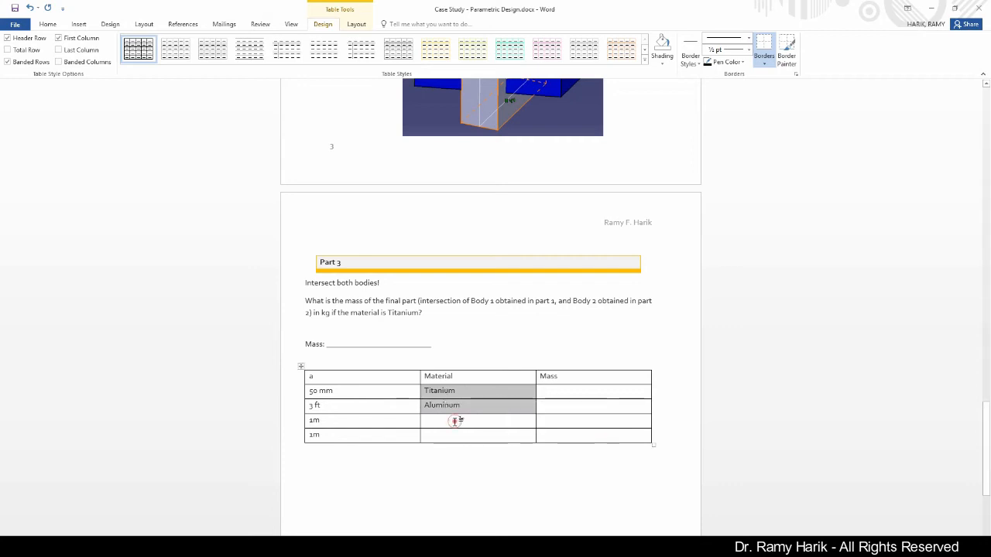
pyautogui.click(454, 420)
pyautogui.hotkey('ctrl', 'v')
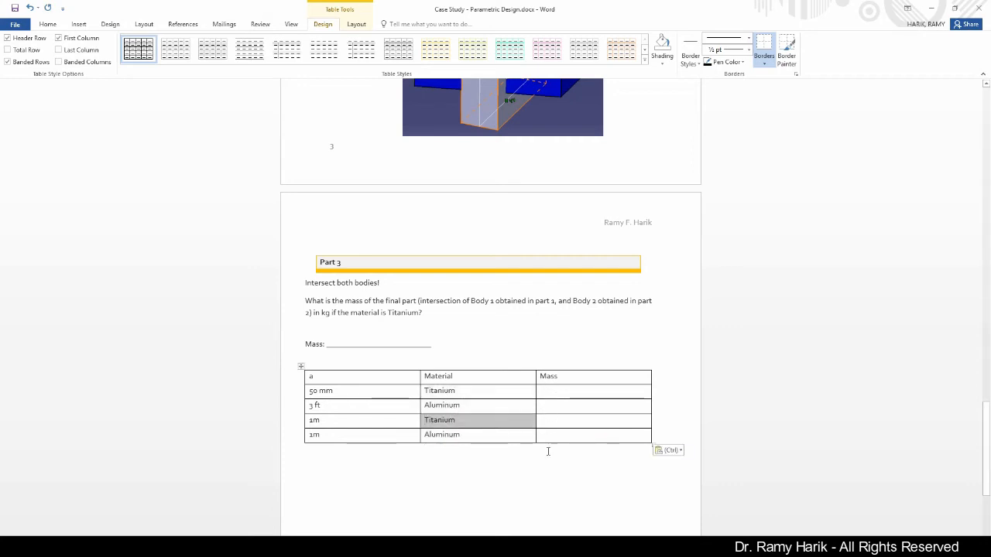
pyautogui.click(14, 9)
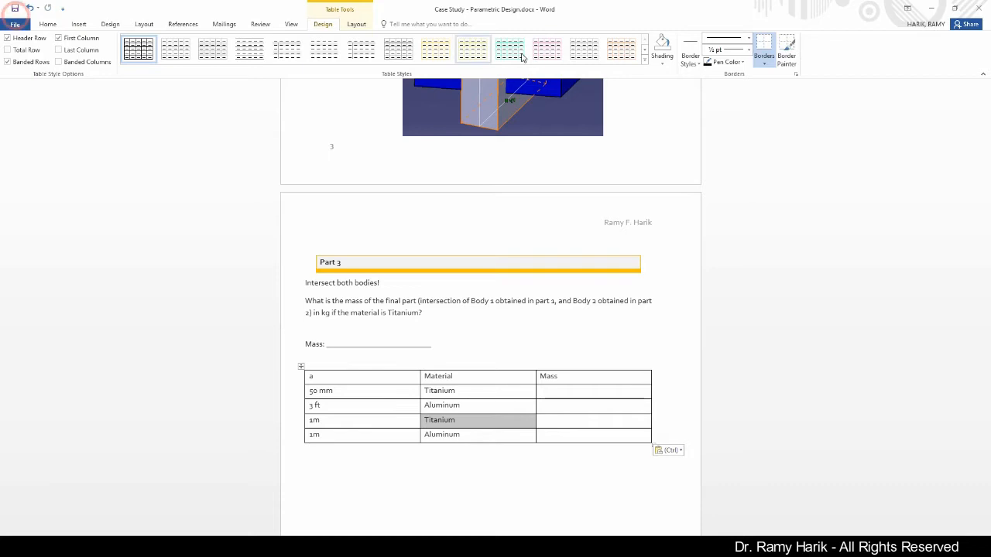
# Step: Switch to CATIA and create a new Part Design part named PrtRHCSPDV01
pyautogui.scroll(10, 475, 186)
pyautogui.scroll(10, 475, 188)
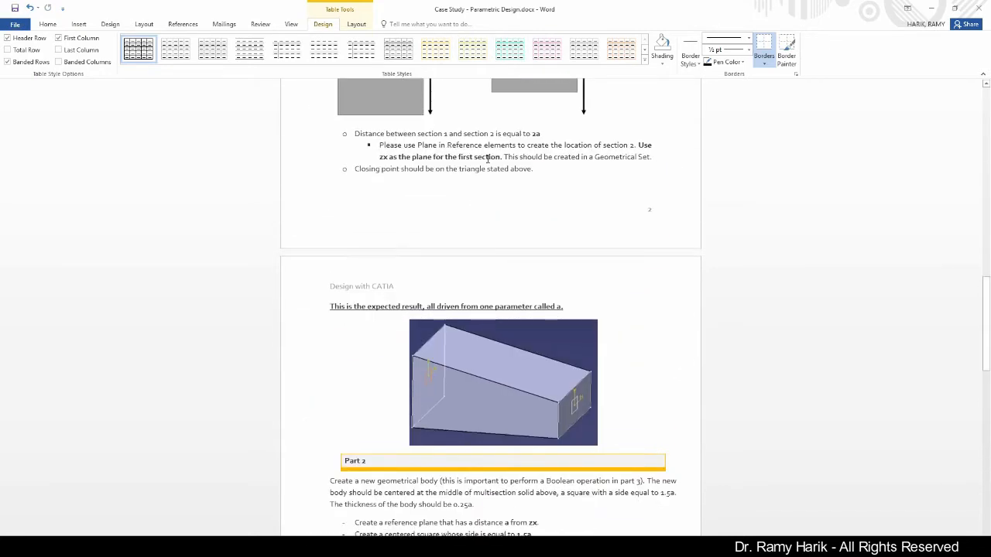
pyautogui.moveTo(700, 6); pyautogui.dragTo(0, 59)
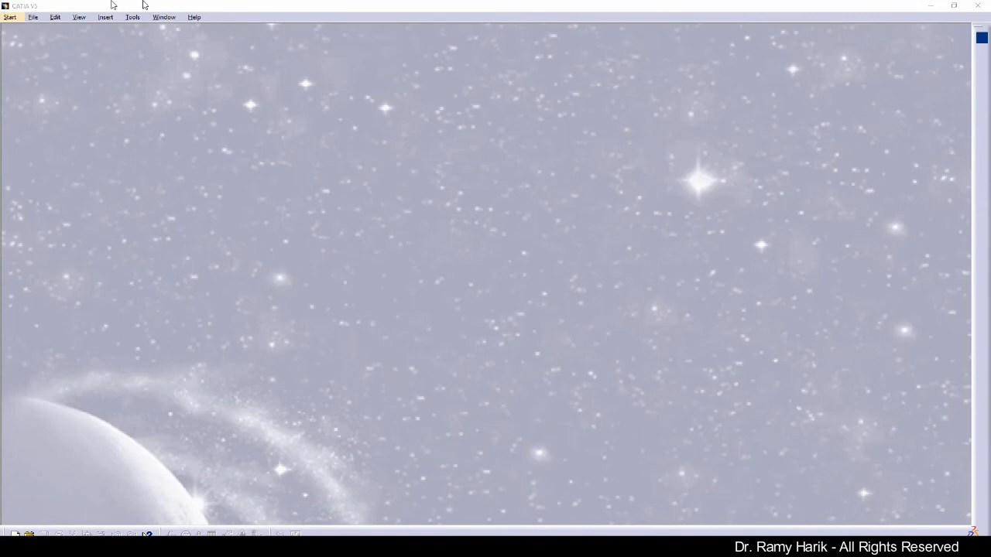
pyautogui.click(10, 17)
pyautogui.moveTo(35, 43)
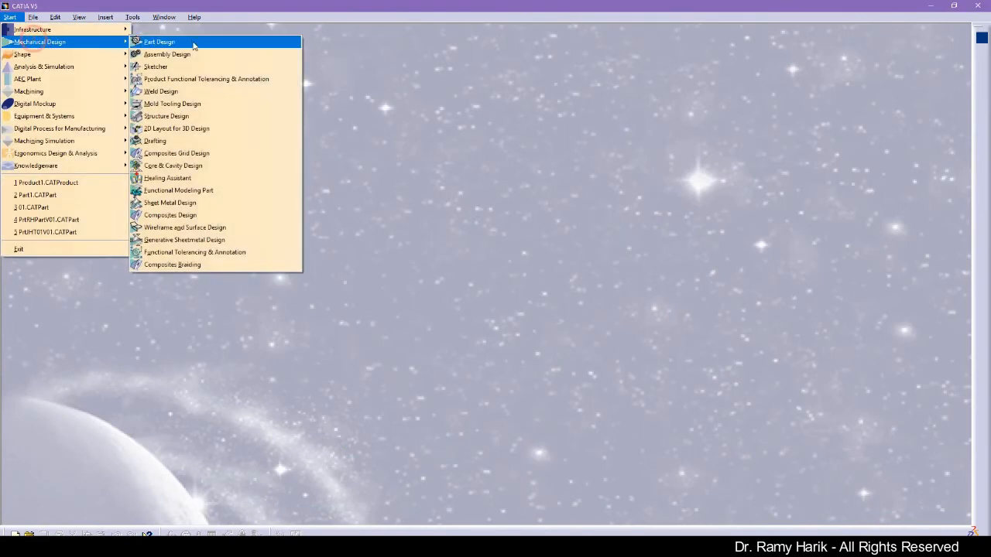
pyautogui.click(193, 41)
pyautogui.write('PrtRHCSPD')
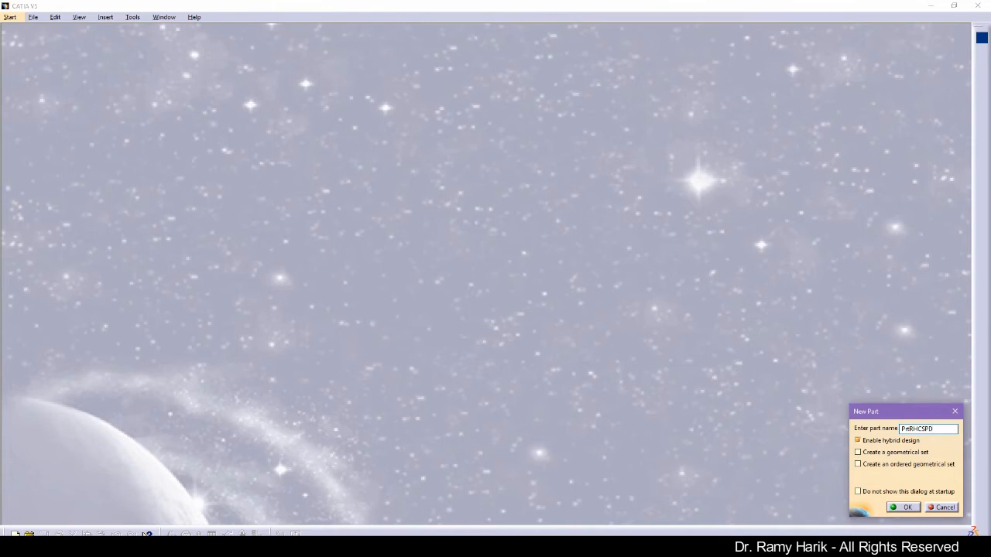
pyautogui.write('V01')
pyautogui.press('Return')
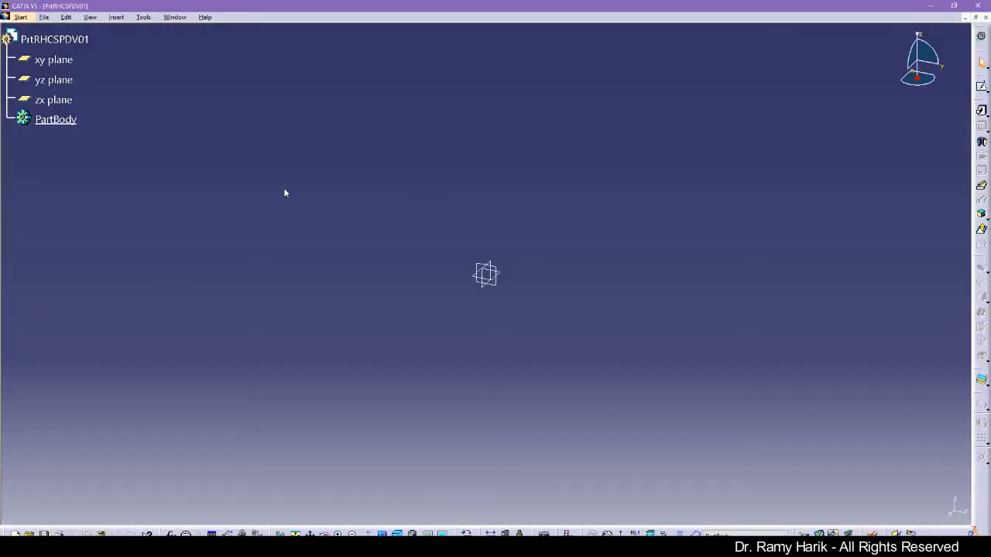
# Step: Save the part as PrtRHCSPDV01.CATPart on the Desktop
pyautogui.click(44, 17)
pyautogui.click(78, 83)
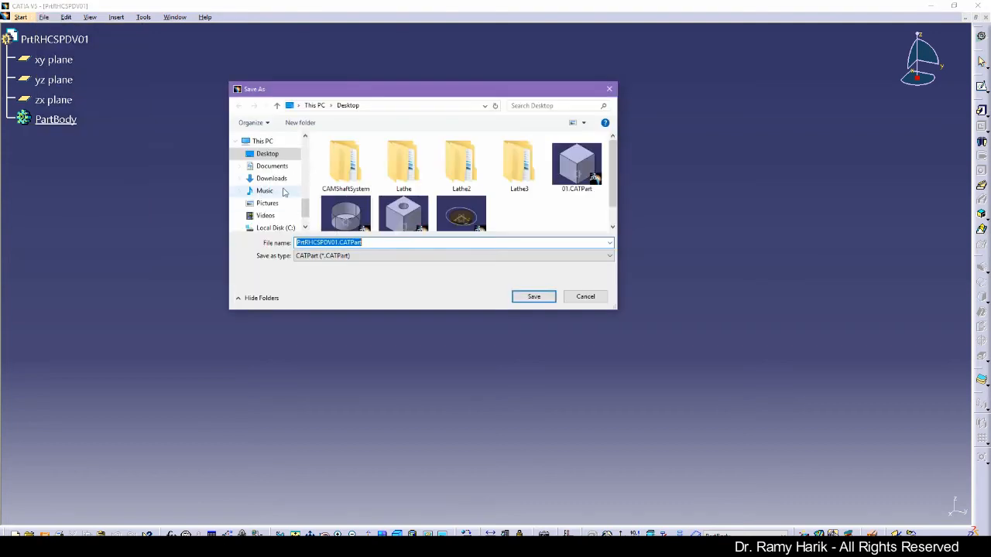
pyautogui.click(538, 297)
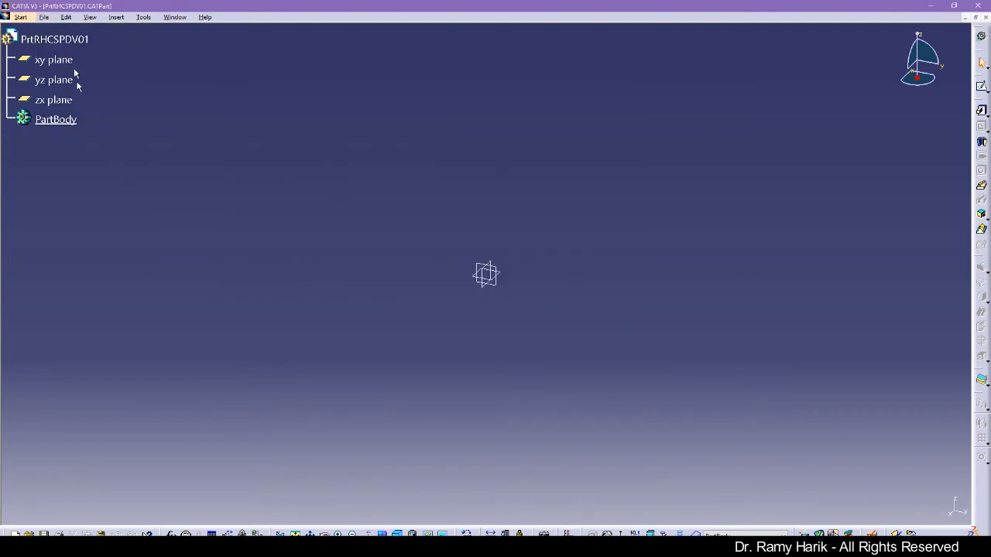
# Step: Insert a geometrical set named References under the part
pyautogui.click(116, 17)
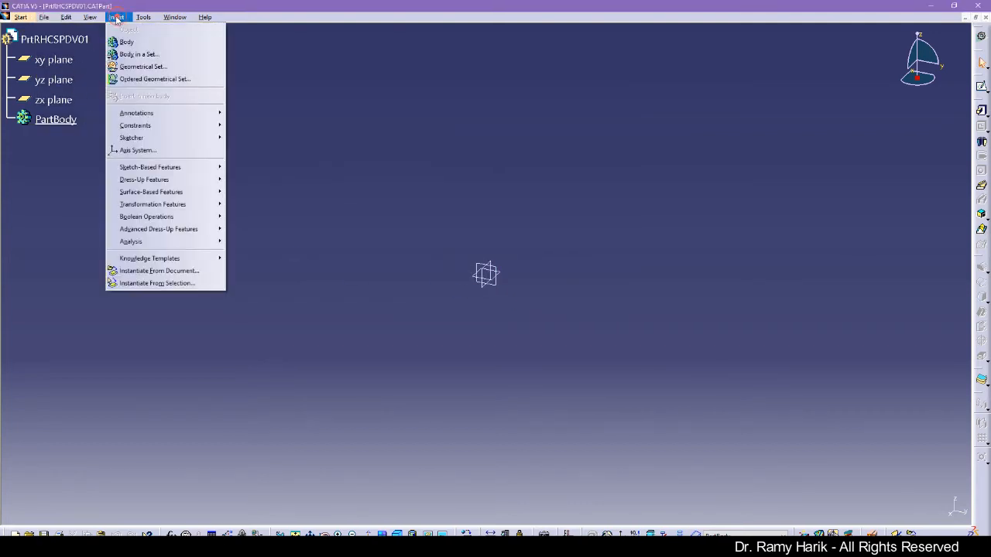
pyautogui.click(143, 66)
pyautogui.write('References')
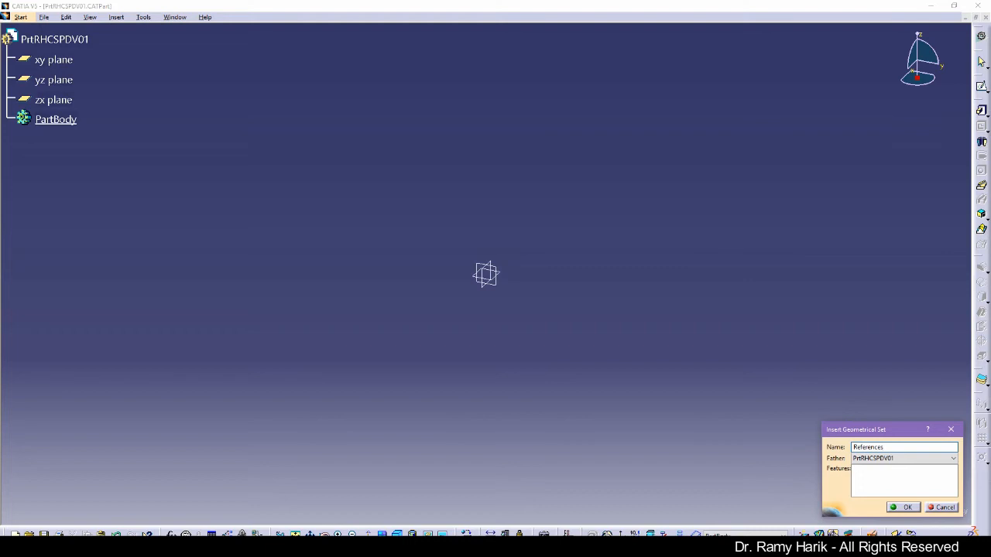
pyautogui.press('Return')
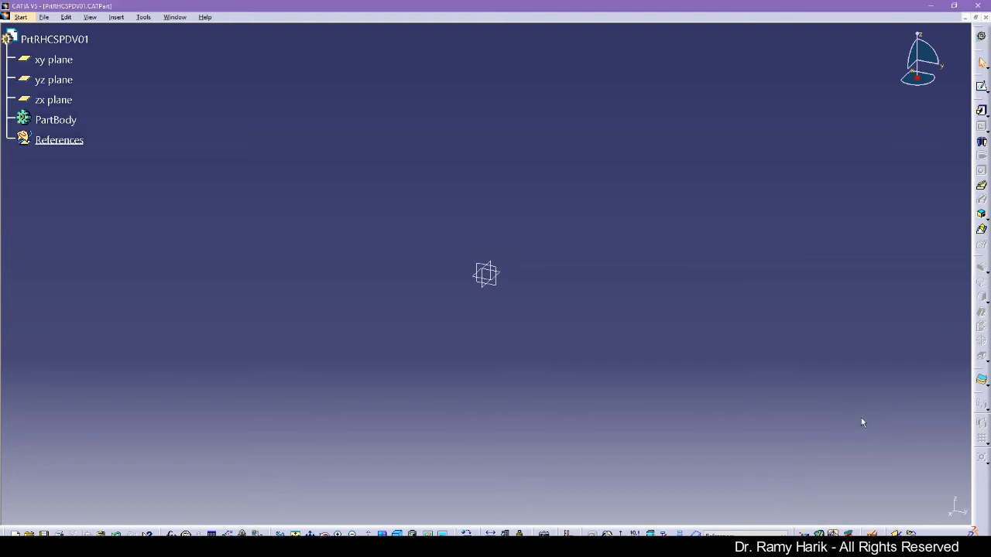
# Step: Hide the xy and yz planes
pyautogui.click(53, 80)
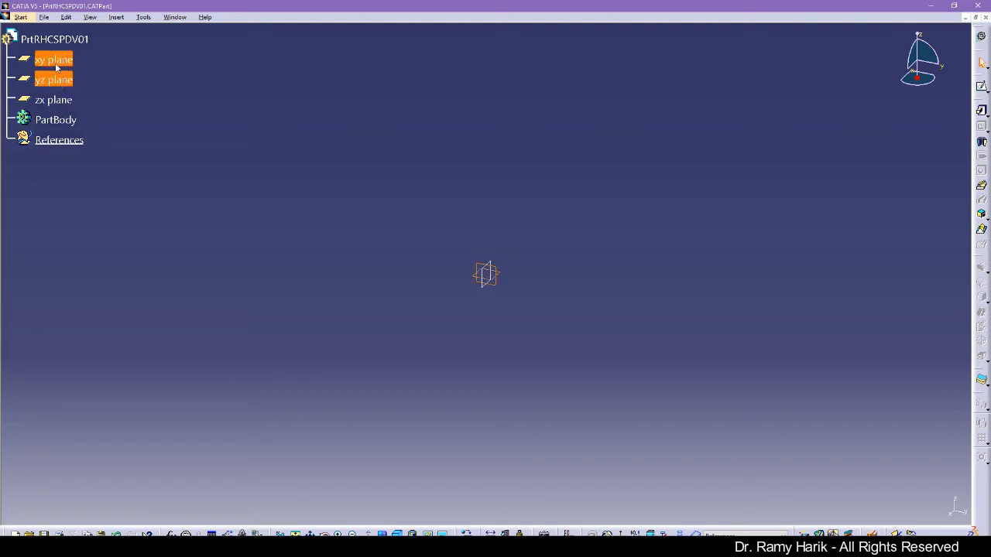
pyautogui.rightClick(53, 62)
pyautogui.click(95, 93)
pyautogui.click(366, 233)
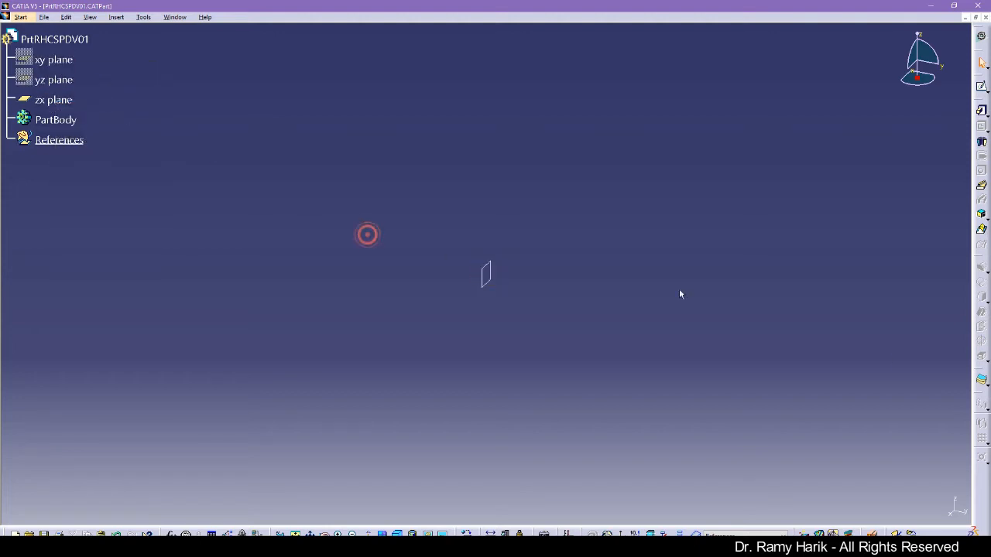
# Step: Undock the Transformation Features toolbar and show the Reference Elements (Compact) toolbar
pyautogui.moveTo(976, 400); pyautogui.dragTo(916, 234)
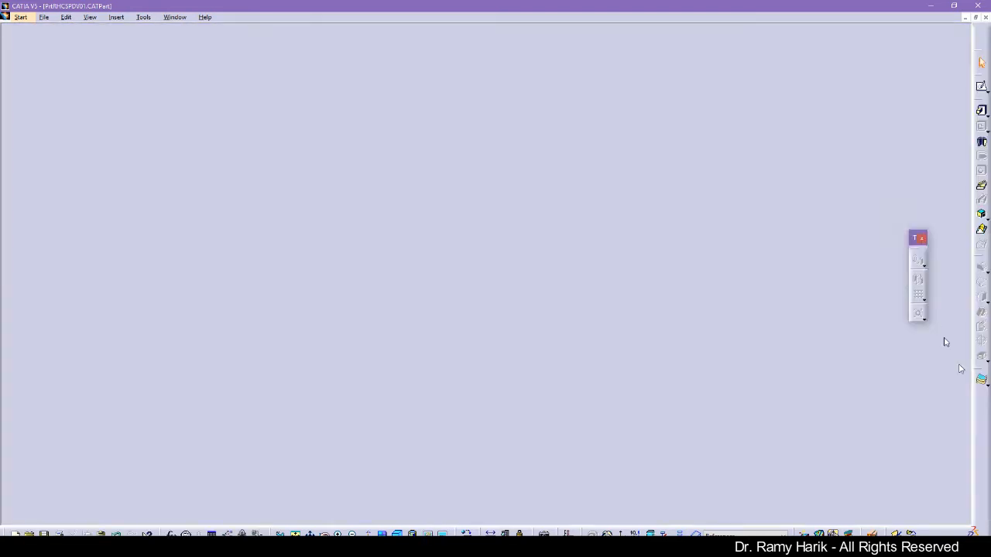
pyautogui.rightClick(984, 427)
pyautogui.click(671, 378)
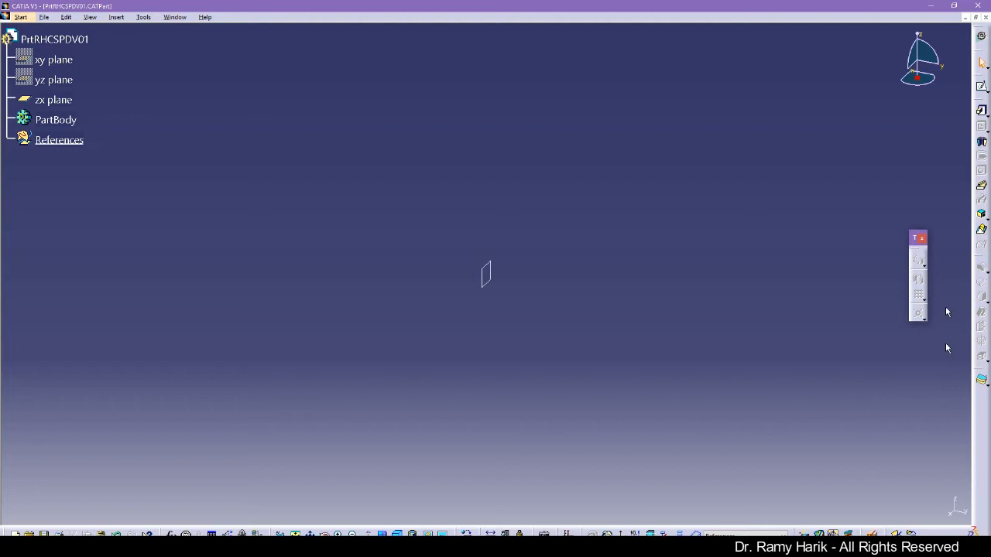
pyautogui.rightClick(982, 430)
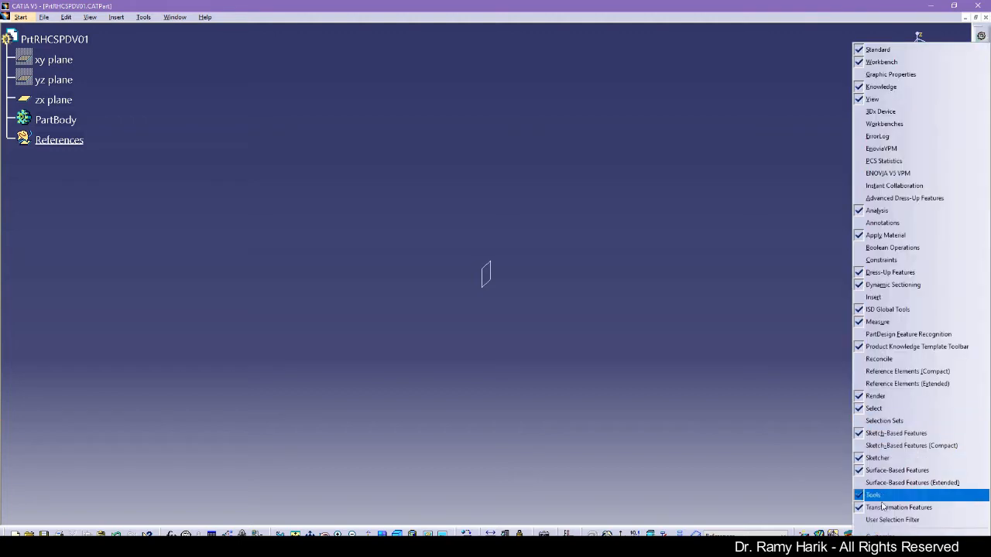
pyautogui.click(902, 373)
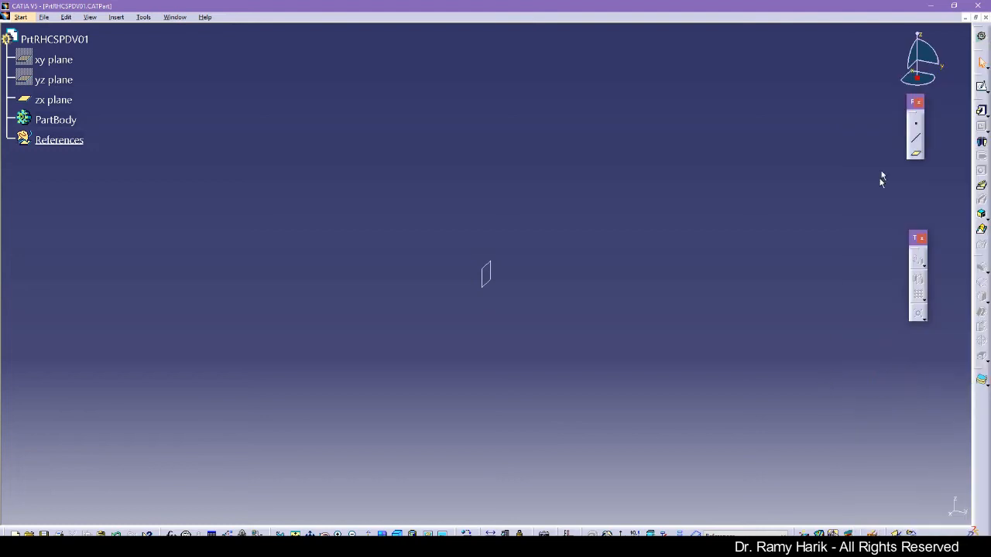
# Step: Restore the contents and the positions of all toolbars through the Customize settings
pyautogui.rightClick(981, 434)
pyautogui.click(921, 532)
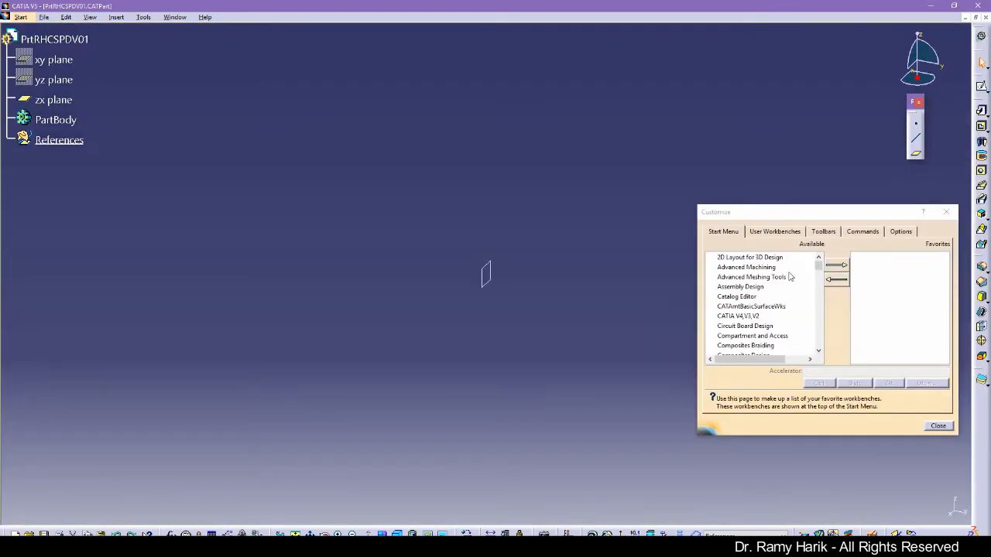
pyautogui.click(832, 232)
pyautogui.click(913, 296)
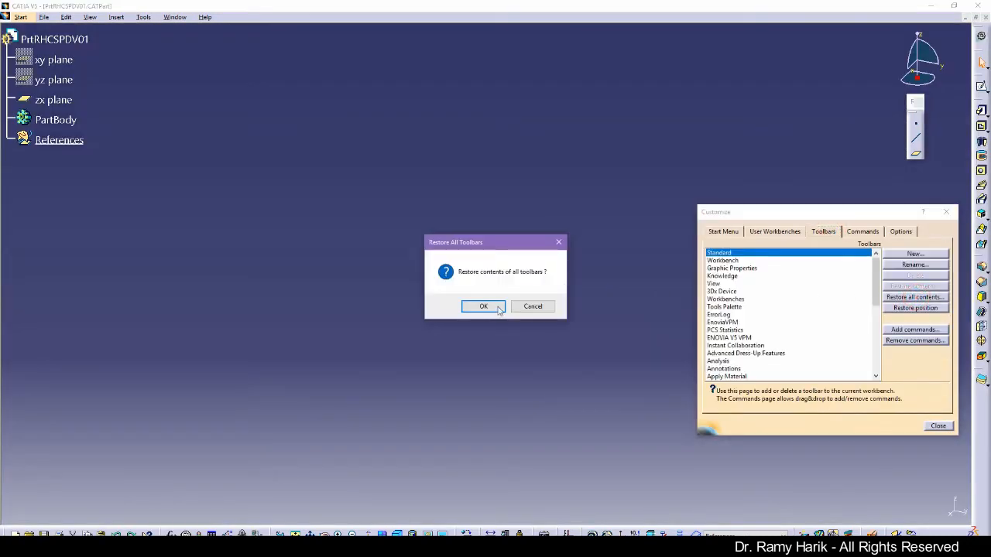
pyautogui.click(497, 309)
pyautogui.click(915, 308)
pyautogui.click(491, 304)
pyautogui.click(938, 425)
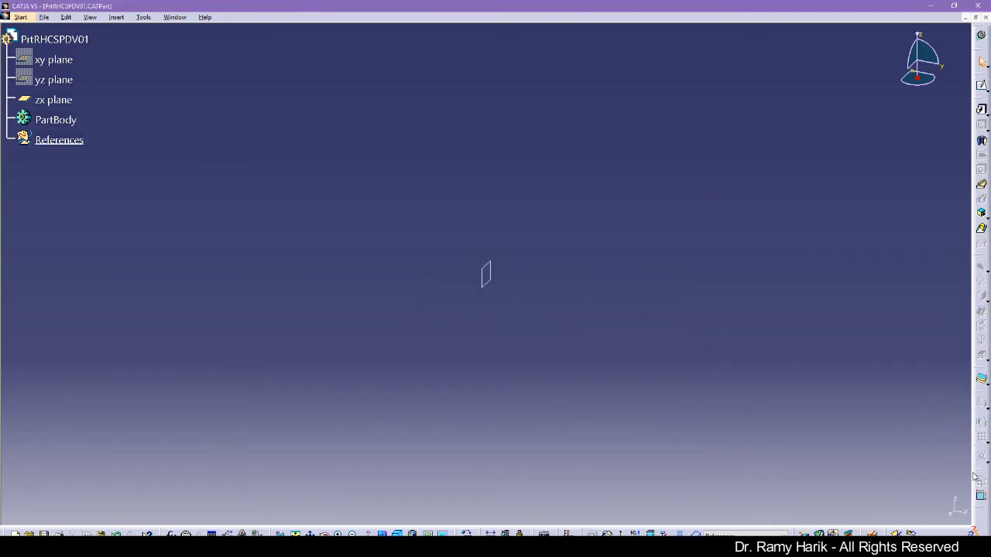
# Step: Undock the Constraints, Annotations, Transformation Features and Reference Elements toolbars so they float over the model area
pyautogui.moveTo(980, 474); pyautogui.dragTo(955, 421)
pyautogui.moveTo(980, 474); pyautogui.dragTo(926, 341)
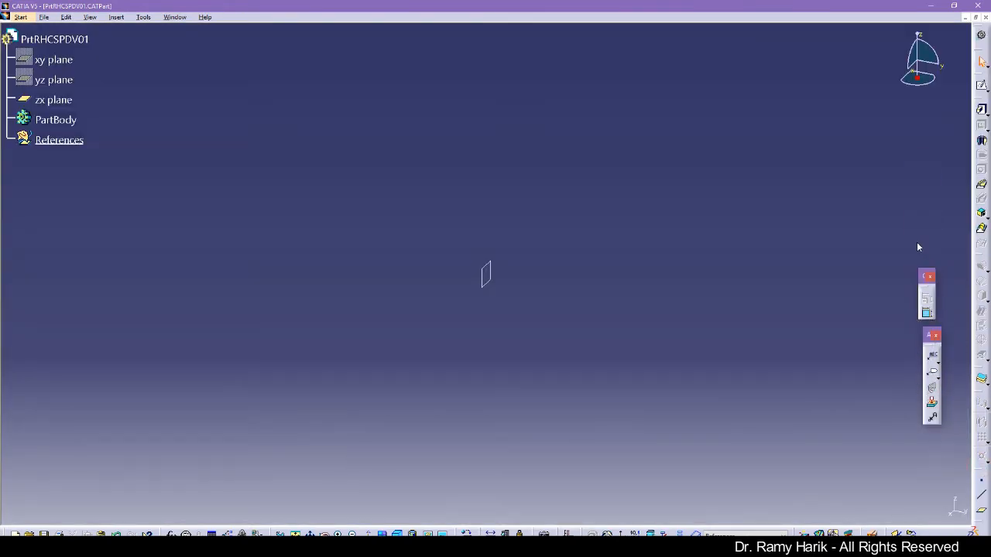
pyautogui.moveTo(917, 243); pyautogui.dragTo(917, 243)
pyautogui.moveTo(969, 396); pyautogui.dragTo(866, 320)
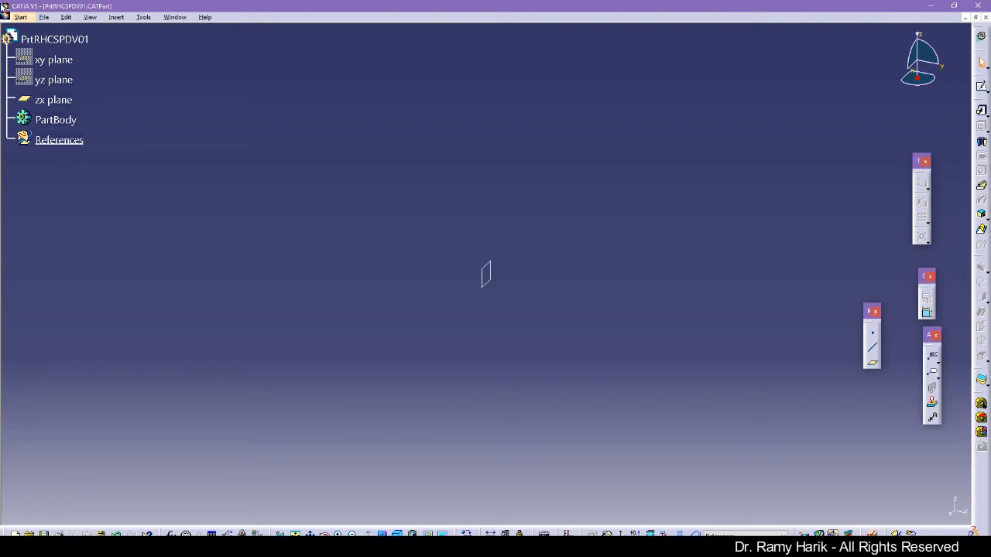
# Step: Switch to the Word case study, examine the Part 1 section and Part 2 body requirements, and return to CATIA
pyautogui.hotkey('alt', 'Tab')
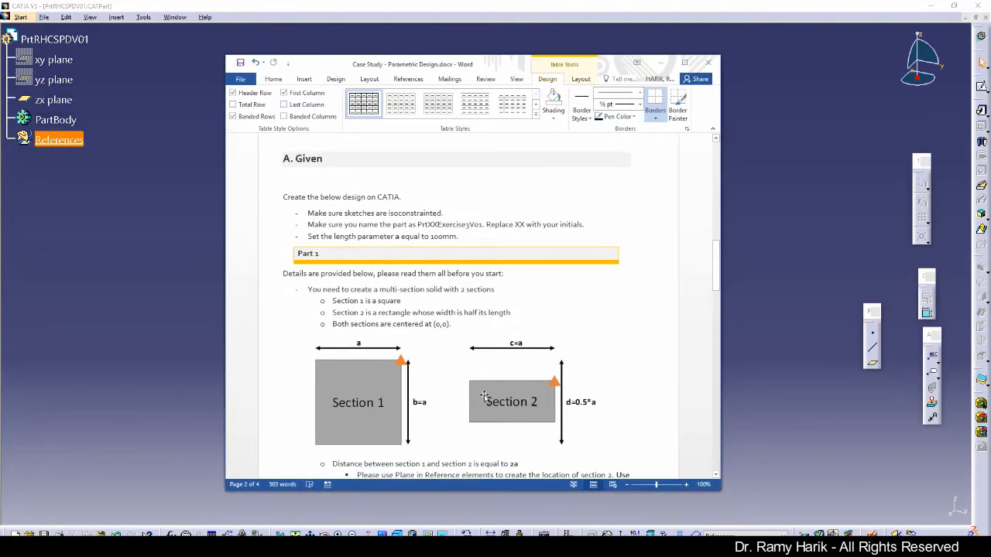
pyautogui.scroll(-4, 503, 406)
pyautogui.scroll(-10, 410, 288)
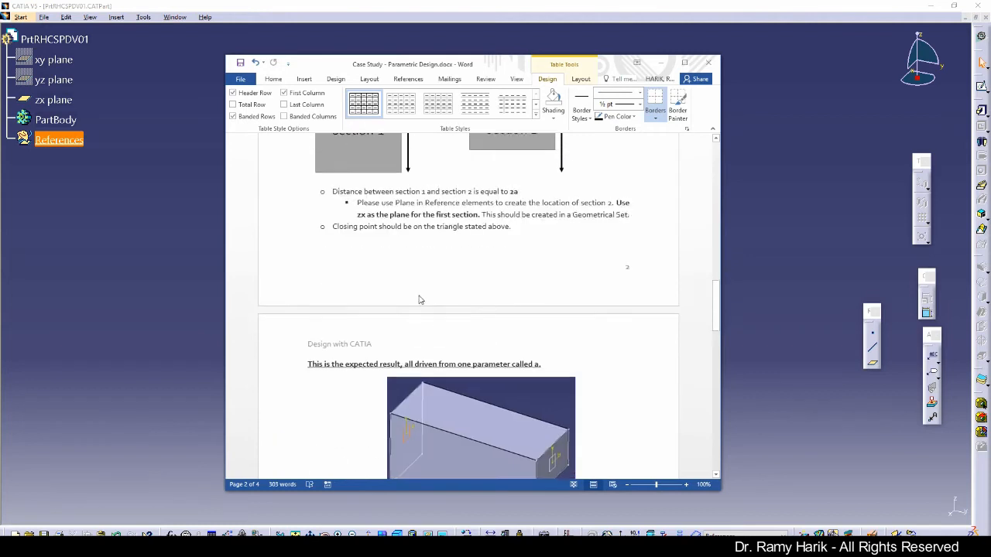
pyautogui.scroll(-1, 433, 392)
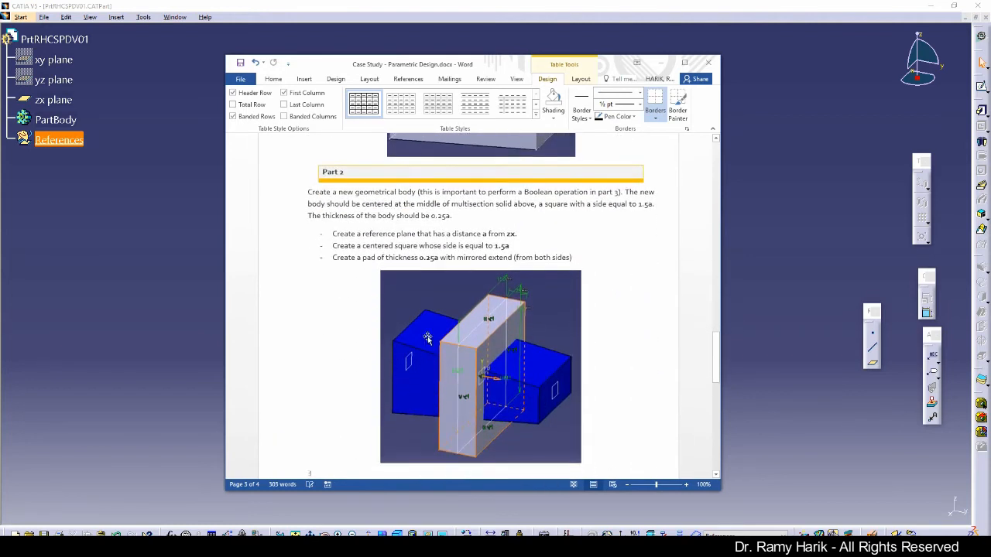
pyautogui.moveTo(607, 62); pyautogui.dragTo(1, 47)
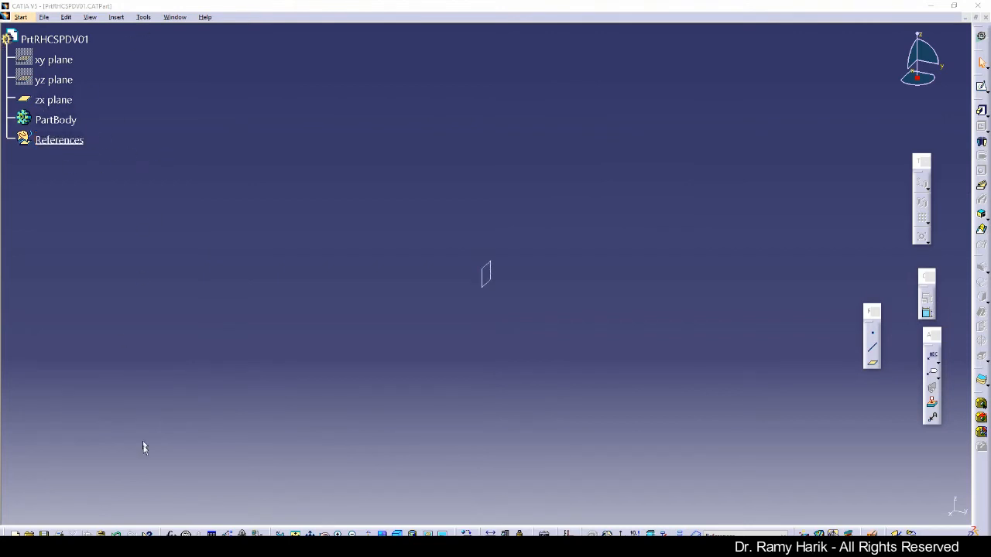
# Step: Create a single-value length parameter named a using the Formula command
pyautogui.click(171, 534)
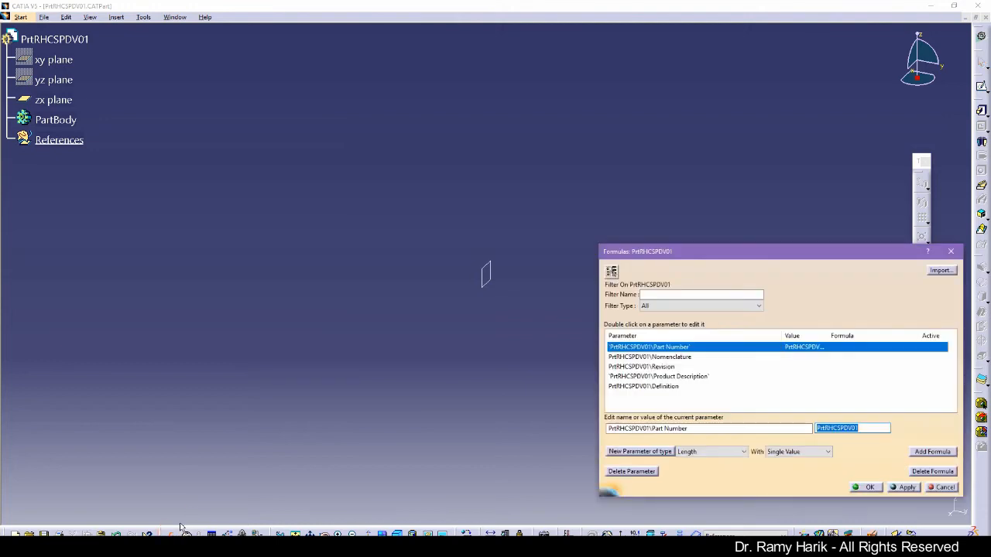
pyautogui.click(655, 453)
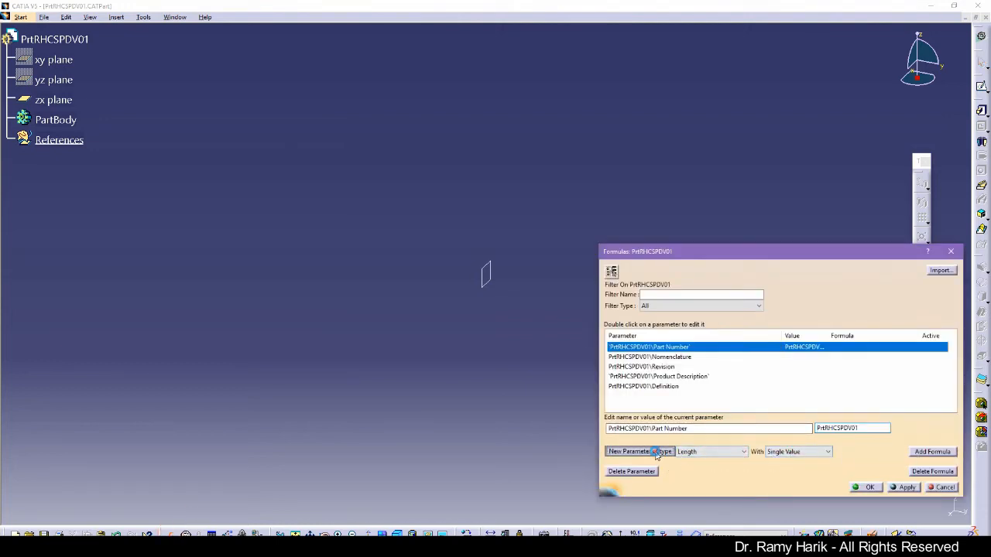
pyautogui.doubleClick(640, 431)
pyautogui.write('a')
# Step: Set parameter a to 100 mm, accept it and expand the Parameters node in the specification tree
pyautogui.click(820, 428)
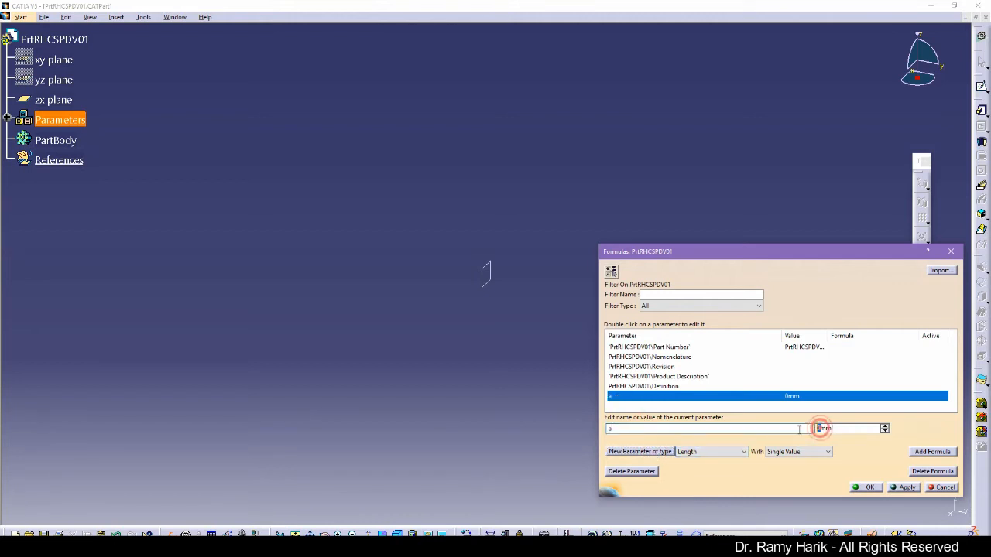
pyautogui.click(1, 233)
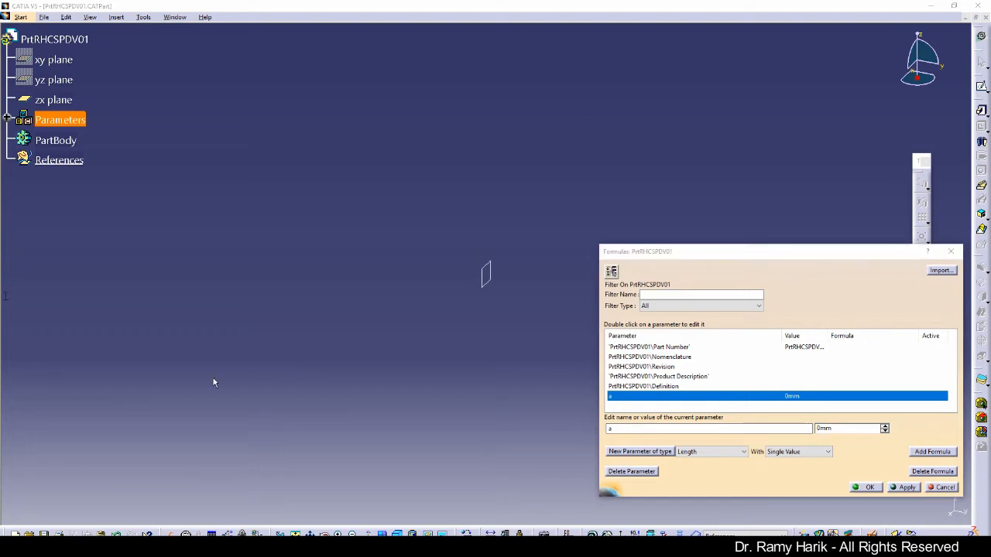
pyautogui.click(819, 428)
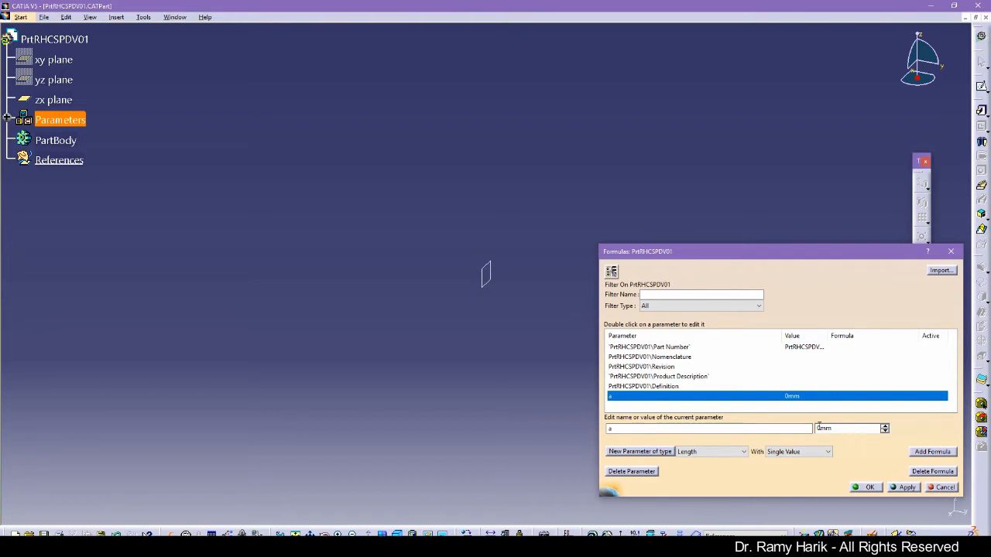
pyautogui.write('10')
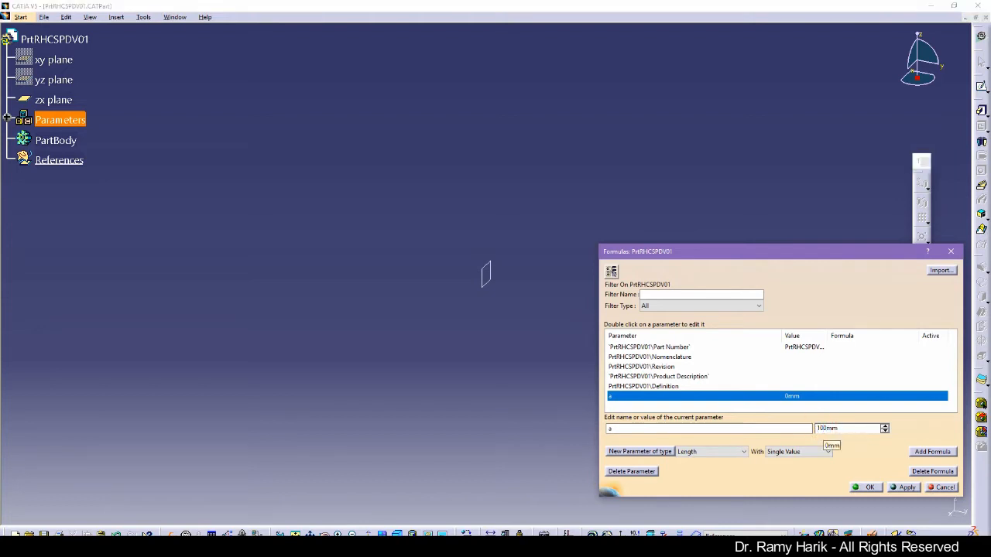
pyautogui.click(905, 488)
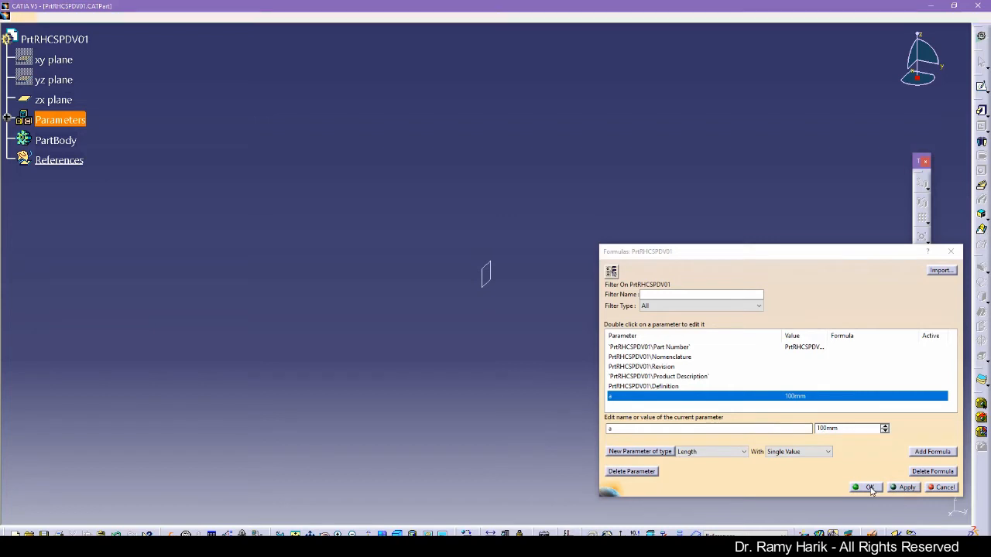
pyautogui.click(866, 487)
pyautogui.click(5, 120)
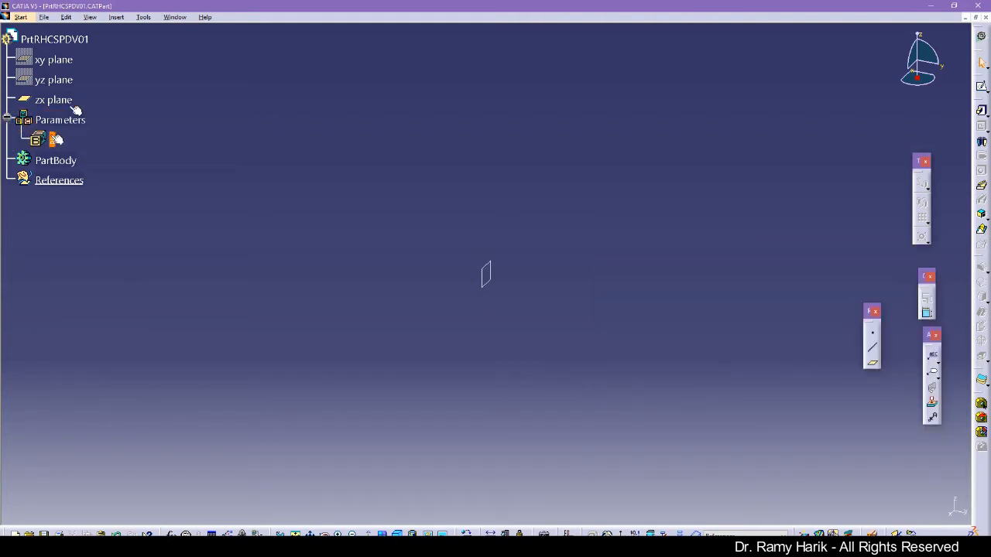
# Step: Turn off the specification tree display of constraints, parameters and relations in the Part Infrastructure options
pyautogui.click(144, 17)
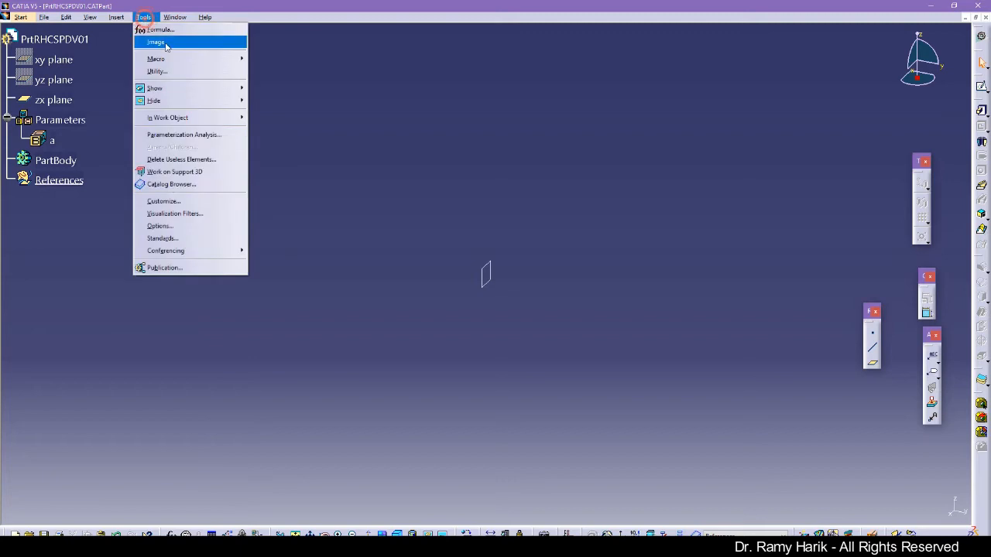
pyautogui.click(177, 225)
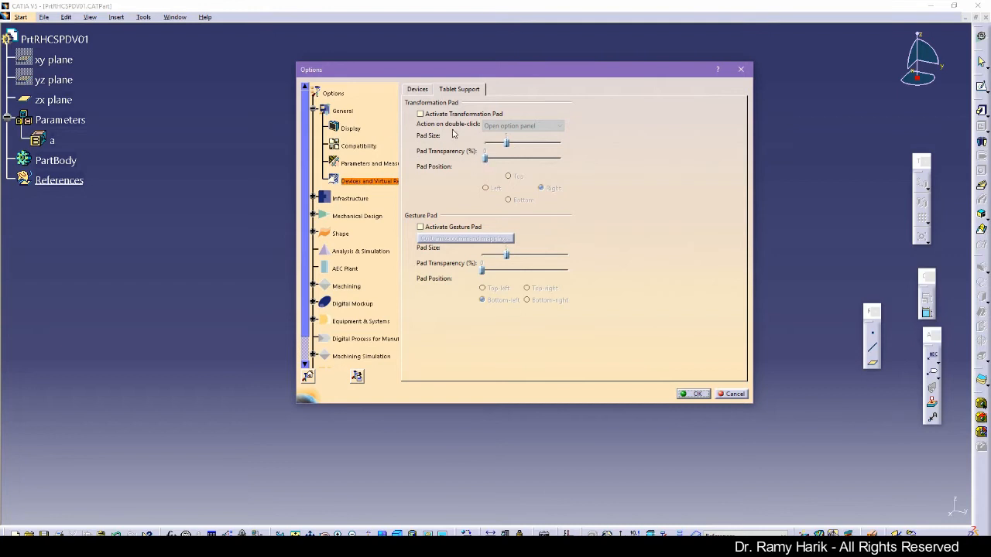
pyautogui.click(314, 218)
pyautogui.click(356, 189)
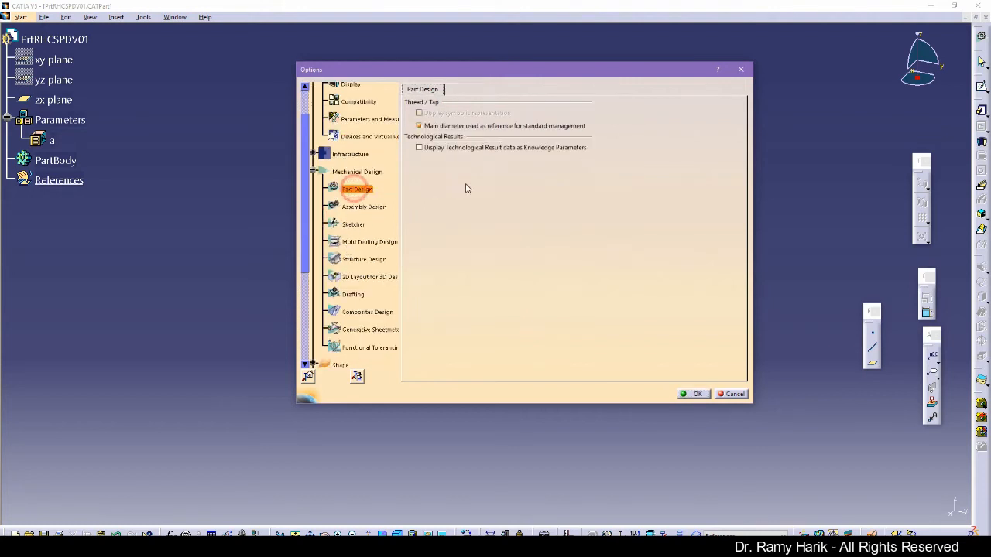
pyautogui.click(312, 154)
pyautogui.click(362, 262)
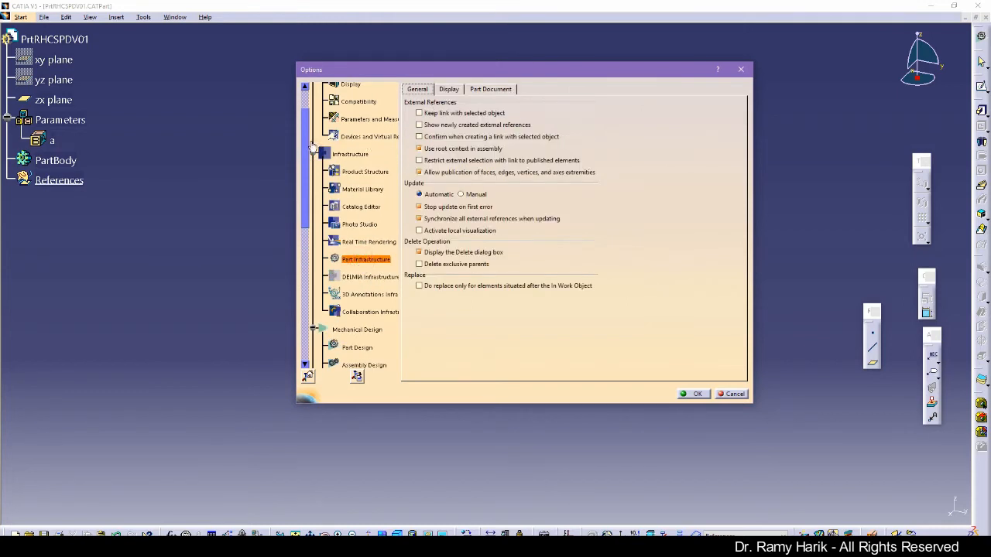
pyautogui.moveTo(307, 152); pyautogui.dragTo(303, 133)
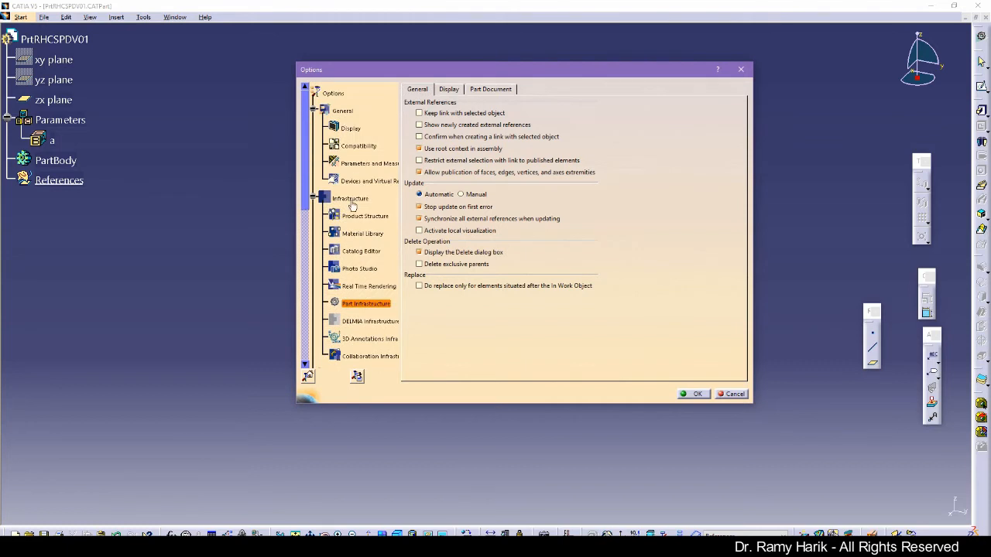
pyautogui.click(449, 91)
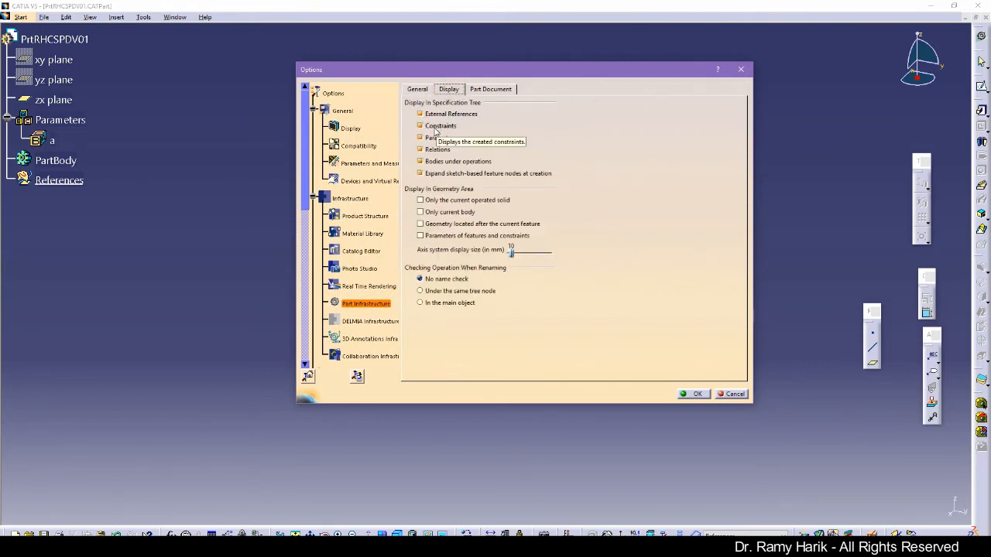
pyautogui.click(435, 127)
pyautogui.click(435, 138)
pyautogui.click(434, 150)
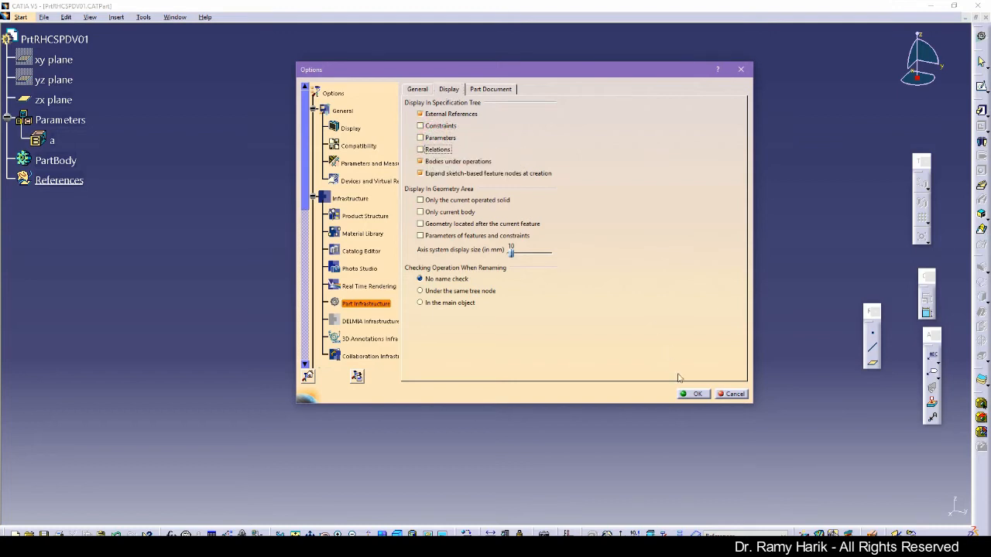
pyautogui.click(694, 394)
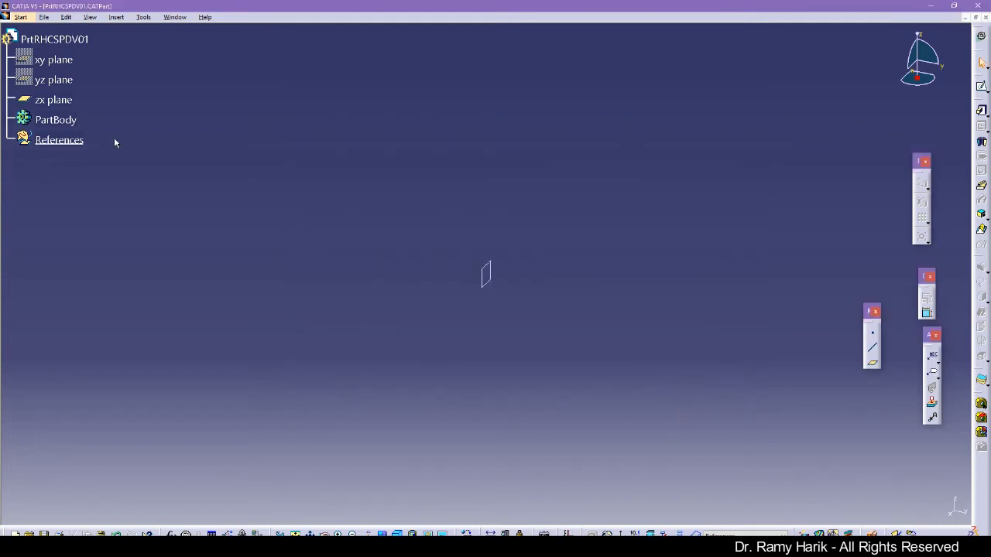
# Step: Turn the specification tree display of constraints, parameters and relations back on in the Part Infrastructure options
pyautogui.click(144, 17)
pyautogui.click(159, 226)
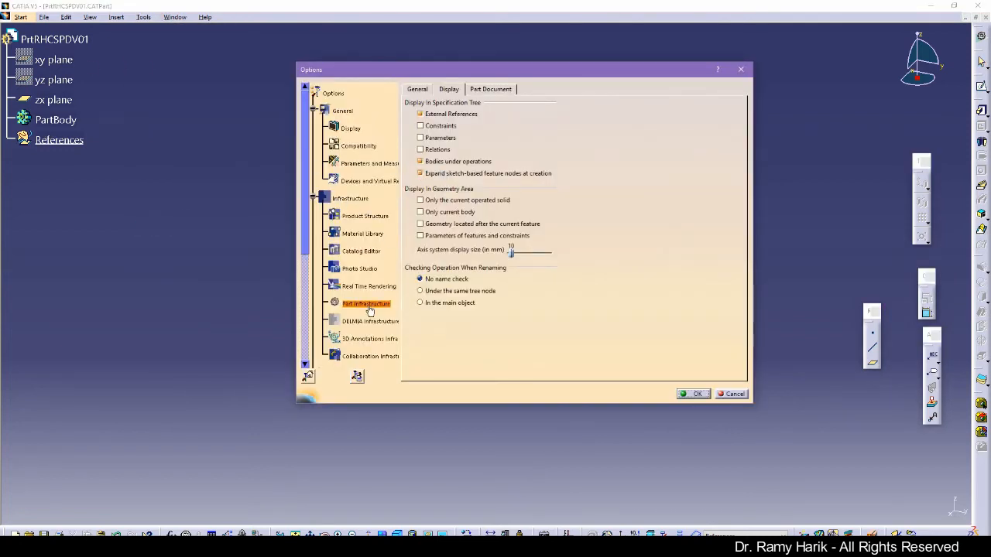
pyautogui.click(432, 126)
pyautogui.click(434, 138)
pyautogui.click(435, 151)
pyautogui.click(693, 394)
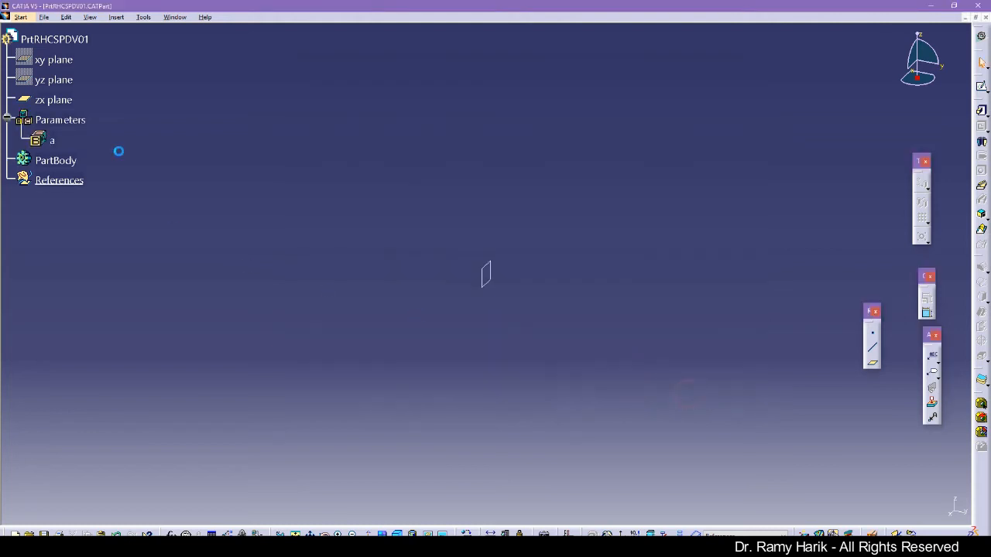
# Step: Save the part and tidy the floating toolbars, closing Transformation Features and Annotations and moving Constraints and Reference Elements out of the way
pyautogui.click(44, 17)
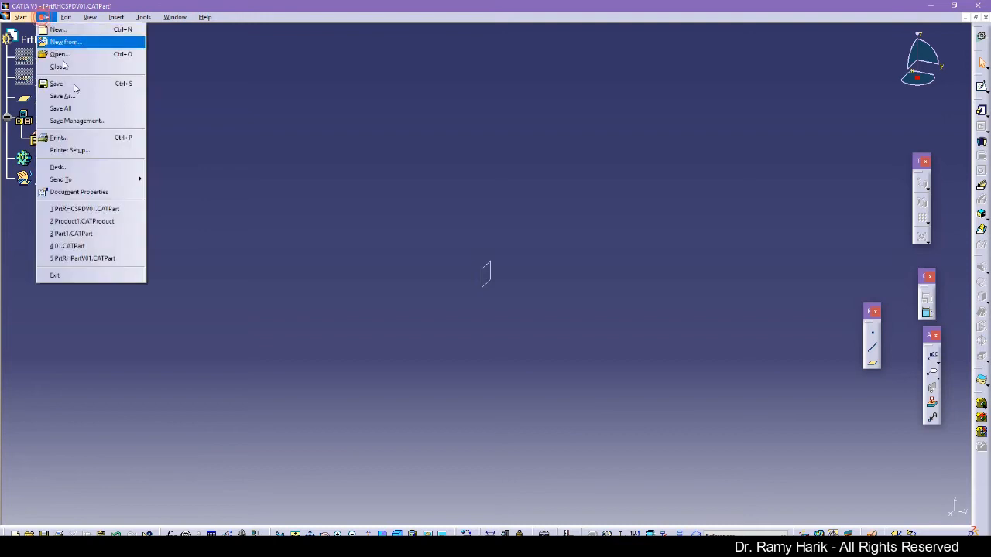
pyautogui.click(78, 85)
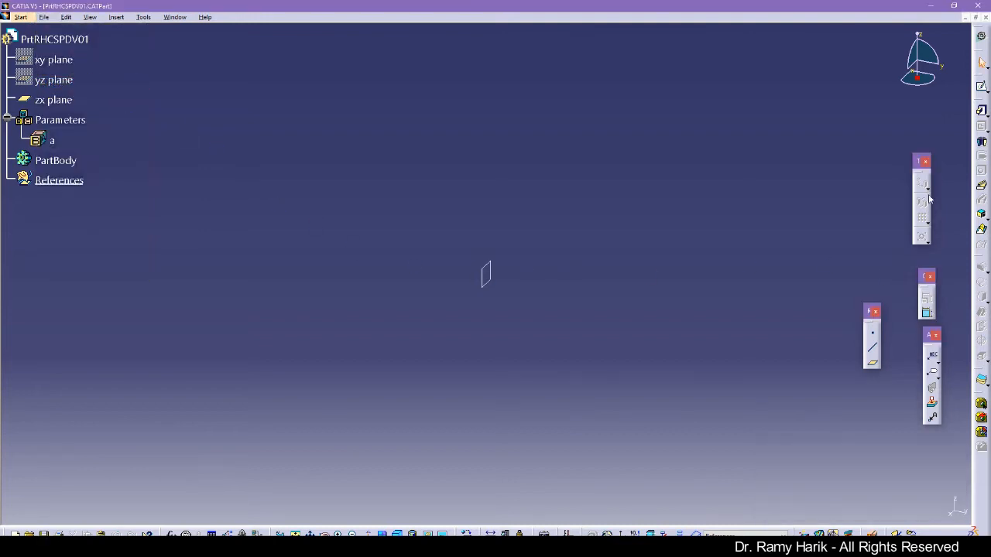
pyautogui.click(926, 162)
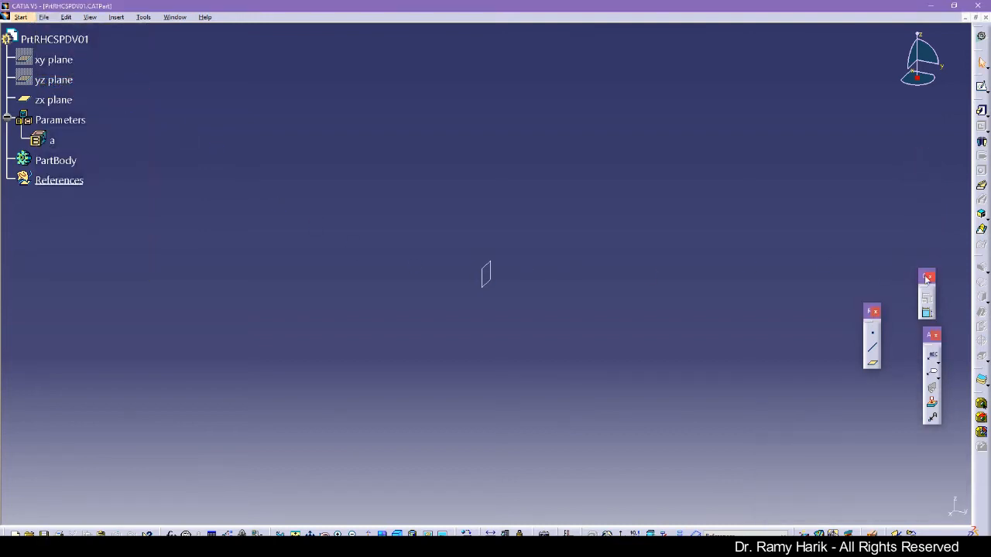
pyautogui.click(936, 336)
pyautogui.moveTo(923, 276); pyautogui.dragTo(917, 412)
pyautogui.moveTo(868, 312); pyautogui.dragTo(877, 429)
pyautogui.click(116, 17)
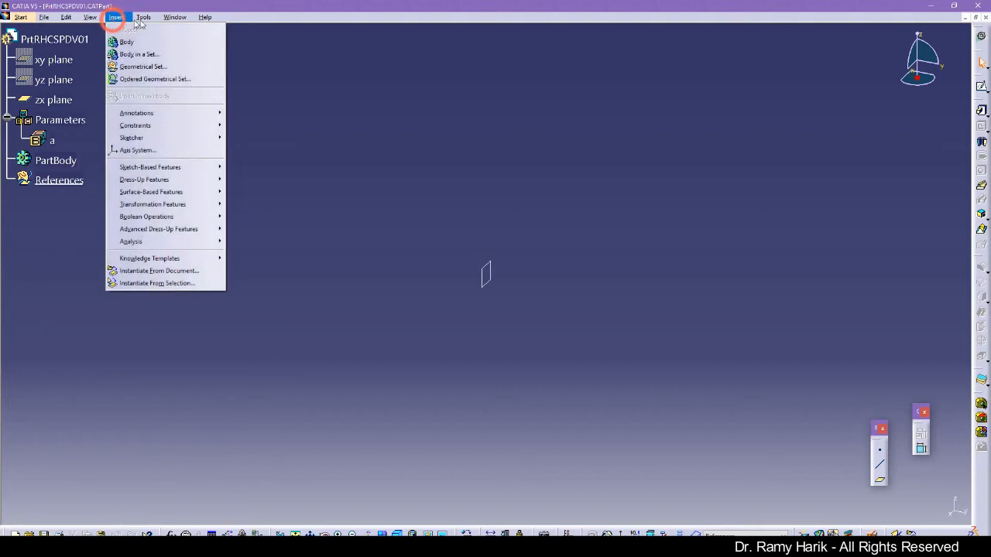
pyautogui.click(187, 199)
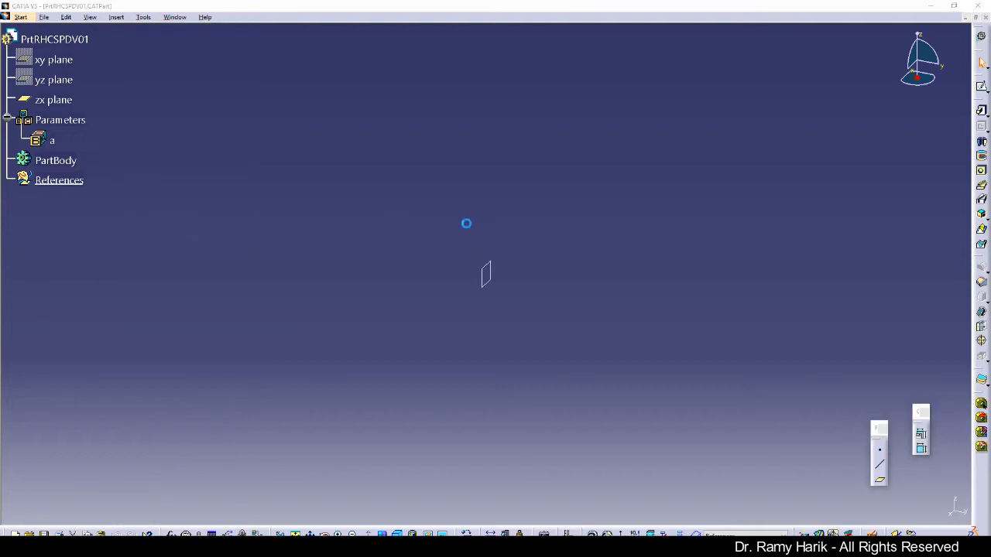
pyautogui.click(945, 211)
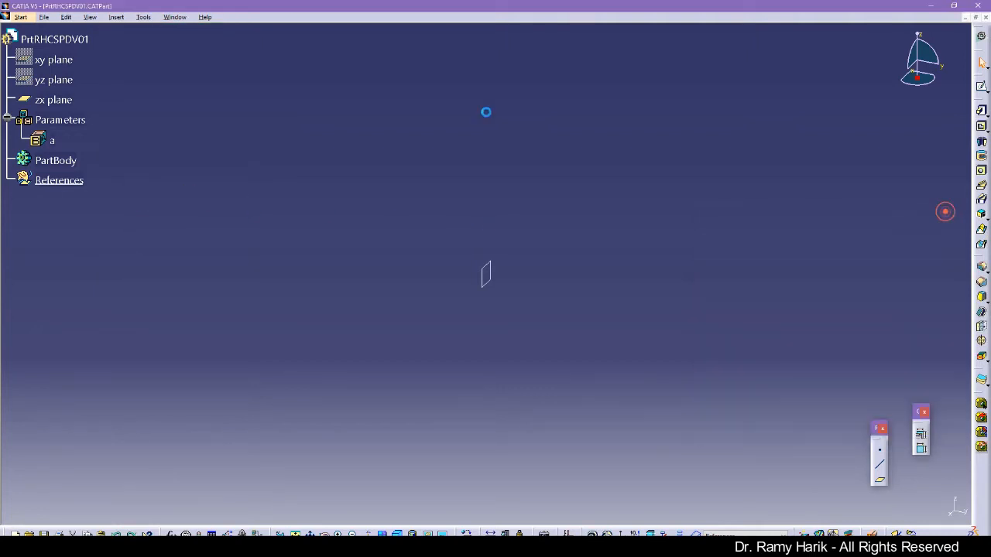
# Step: Activate the Transformation Pad in the tablet support options for devices and virtual reality
pyautogui.click(143, 17)
pyautogui.click(180, 225)
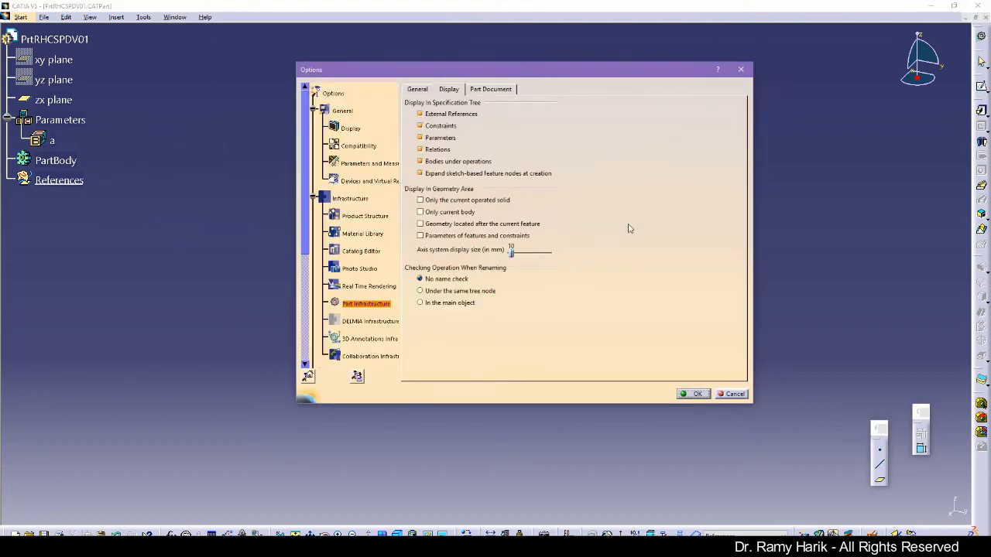
pyautogui.click(358, 183)
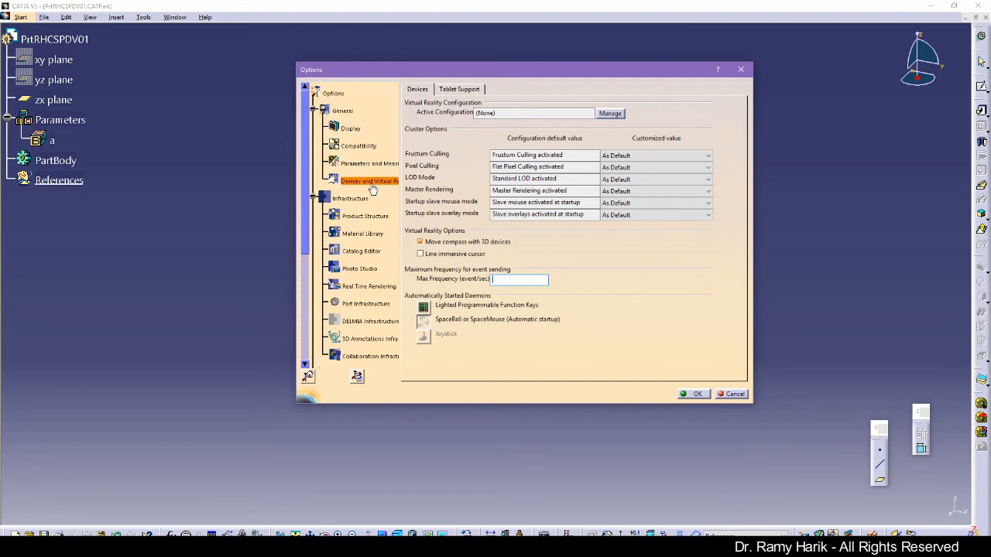
pyautogui.click(467, 90)
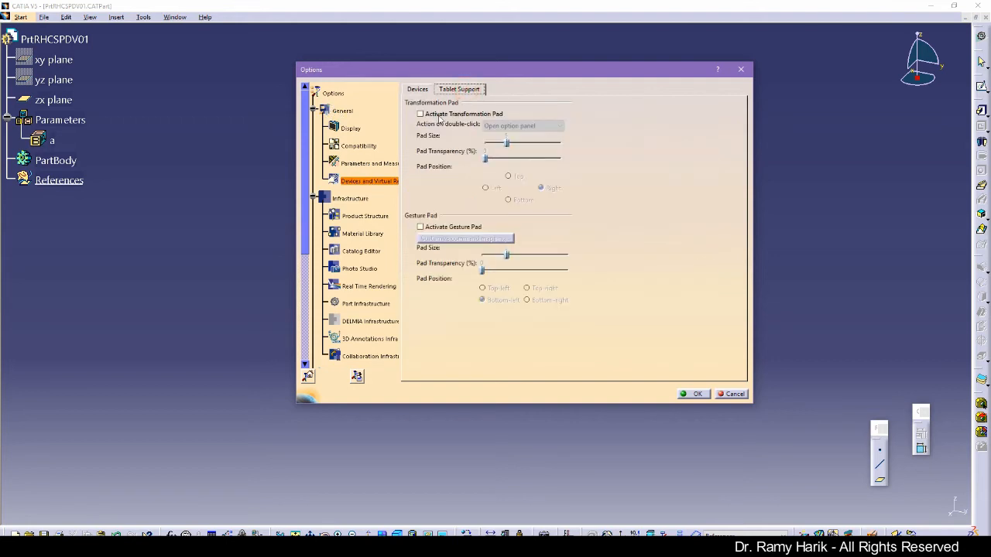
pyautogui.click(440, 115)
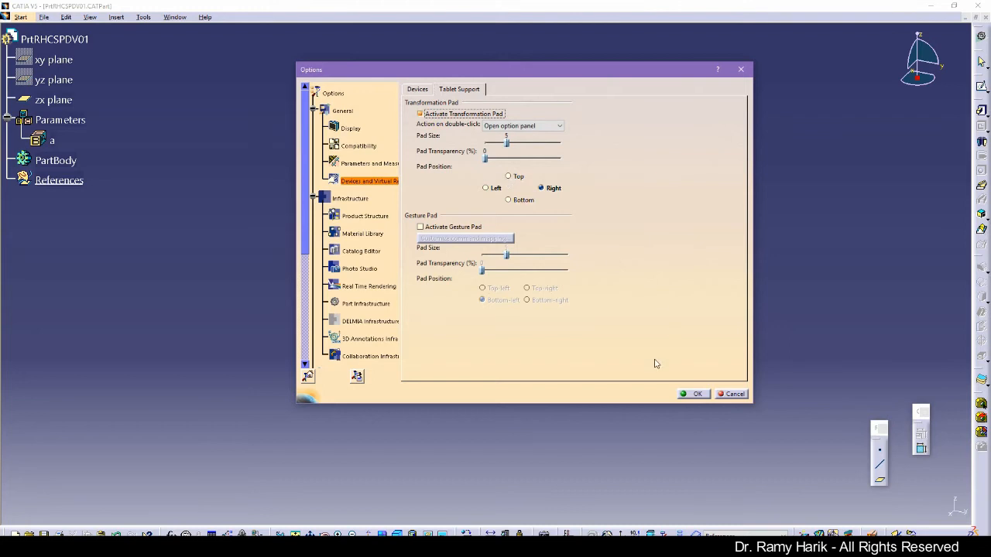
pyautogui.click(690, 394)
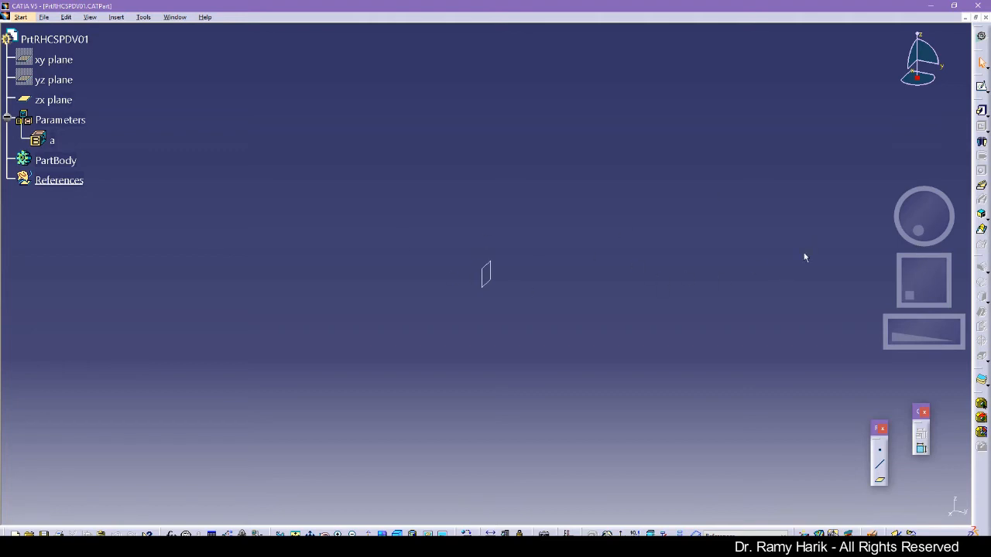
pyautogui.click(543, 356)
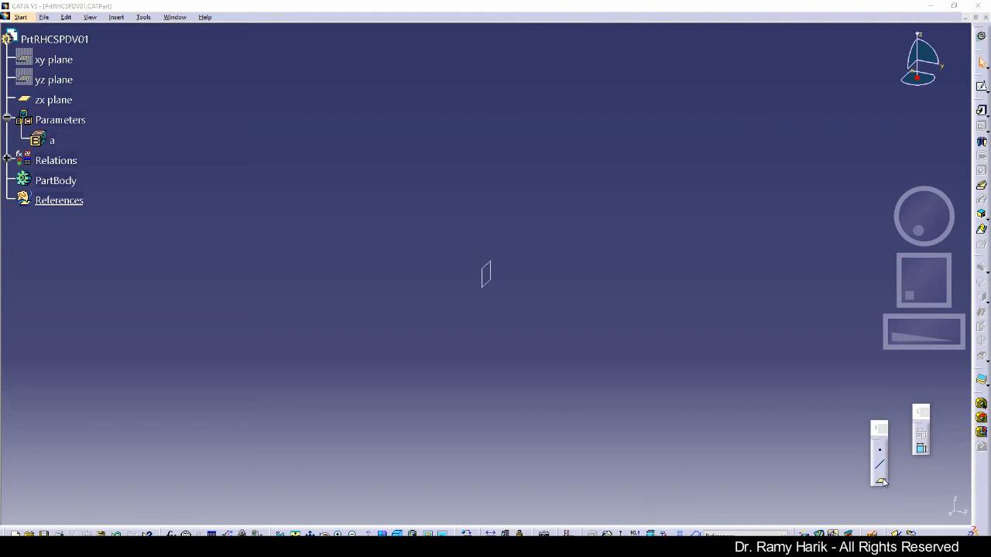
# Step: Create a reference plane offset 0 mm from the zx plane in the References set
pyautogui.click(880, 480)
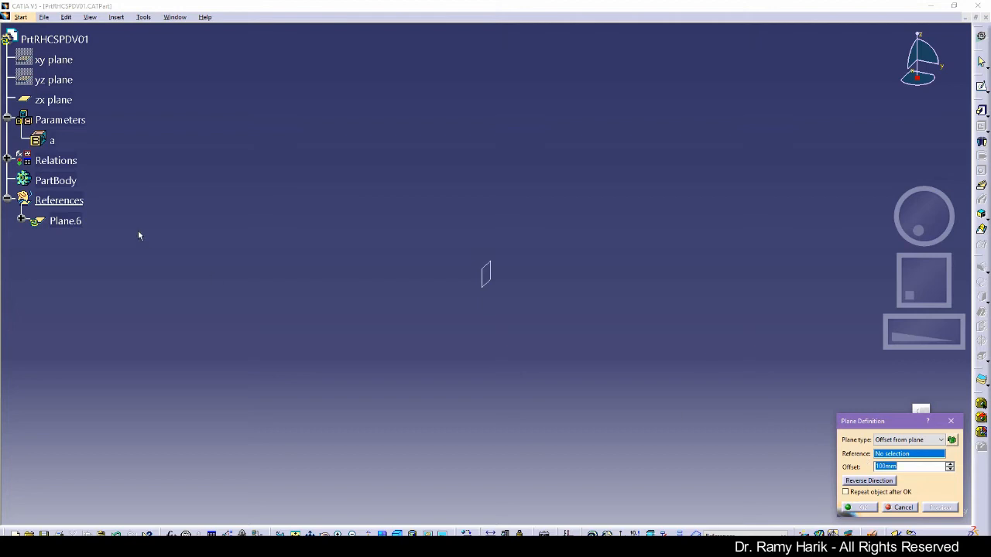
pyautogui.click(56, 99)
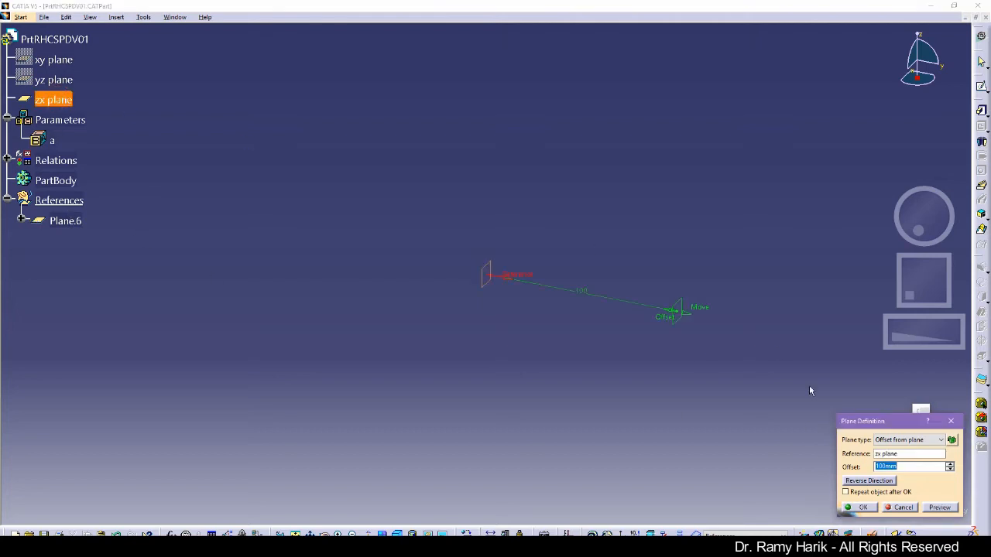
pyautogui.write('0')
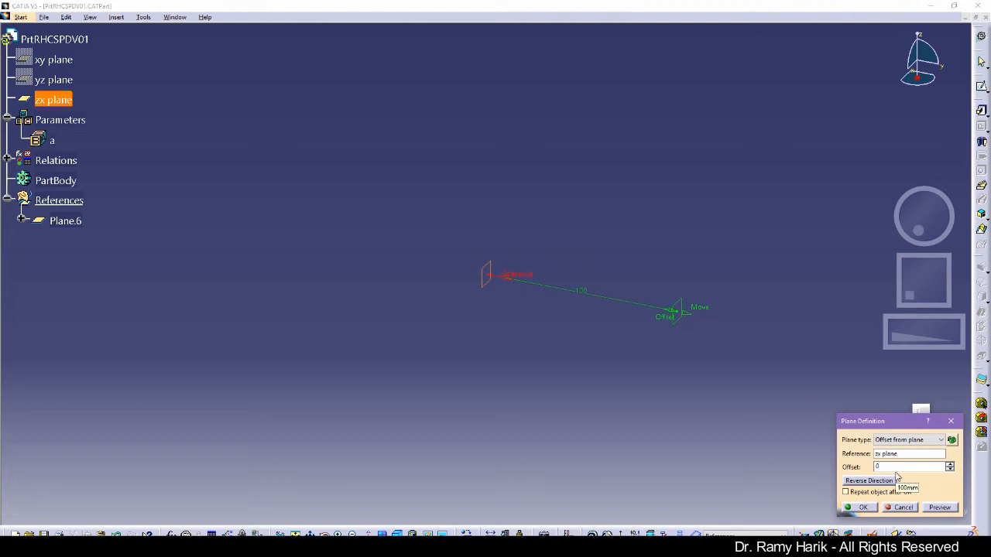
pyautogui.press('Return')
pyautogui.click(65, 221)
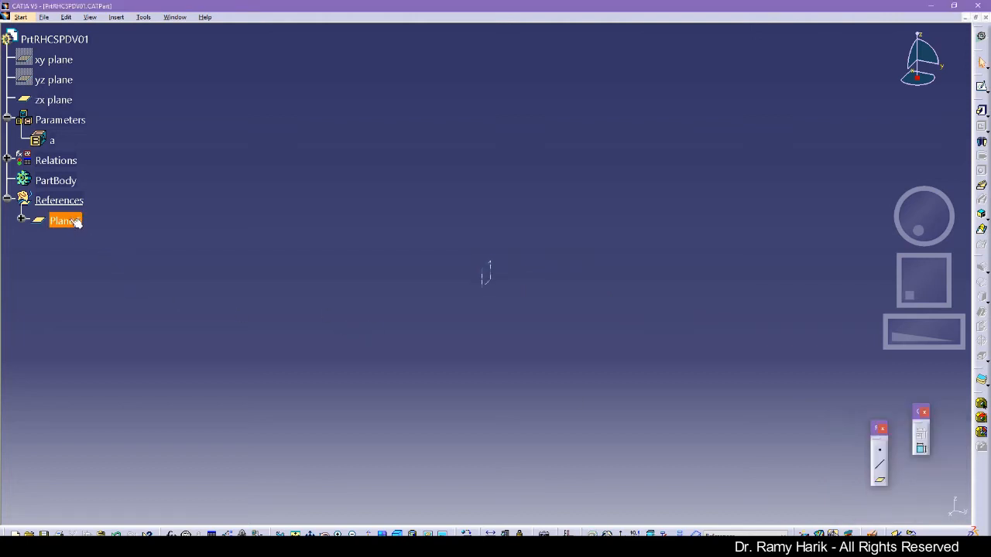
pyautogui.doubleClick(66, 223)
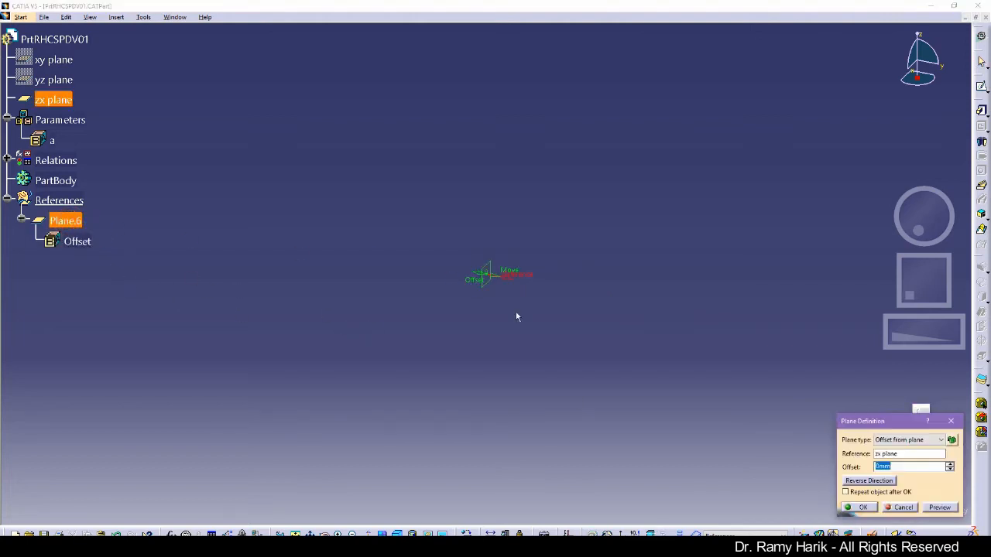
pyautogui.click(903, 507)
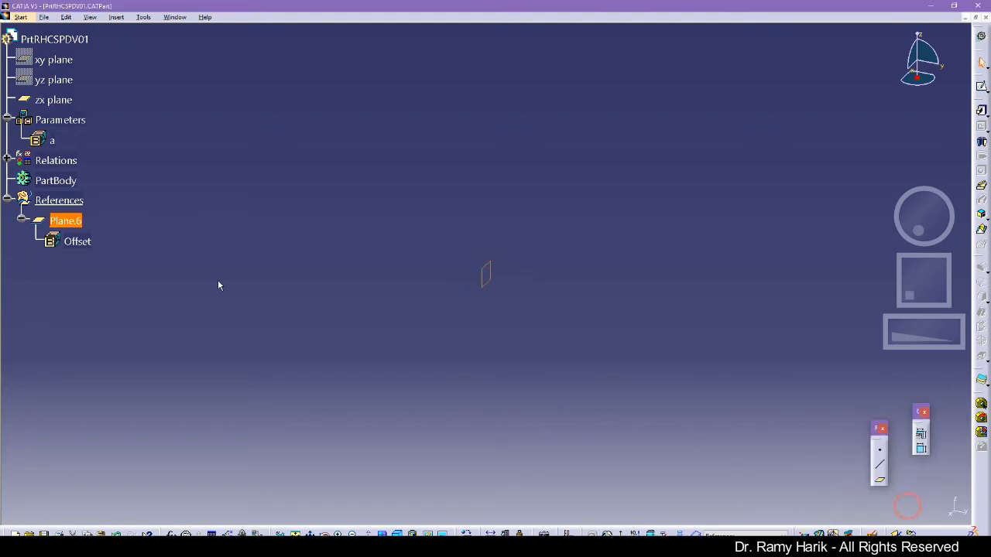
# Step: Rename the new reference plane in the References set as FirstPlane
pyautogui.hotkey('alt', 'Return')
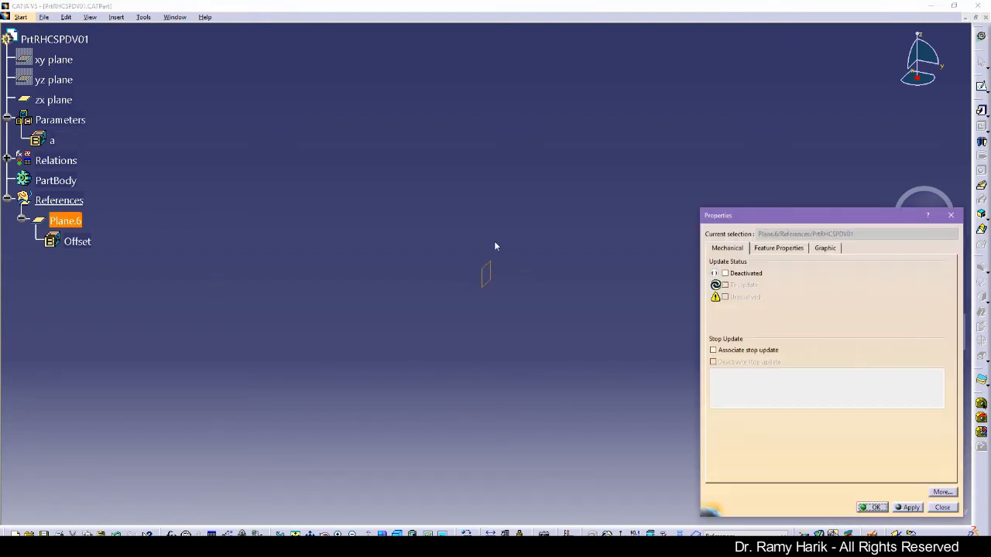
pyautogui.click(822, 249)
pyautogui.click(777, 248)
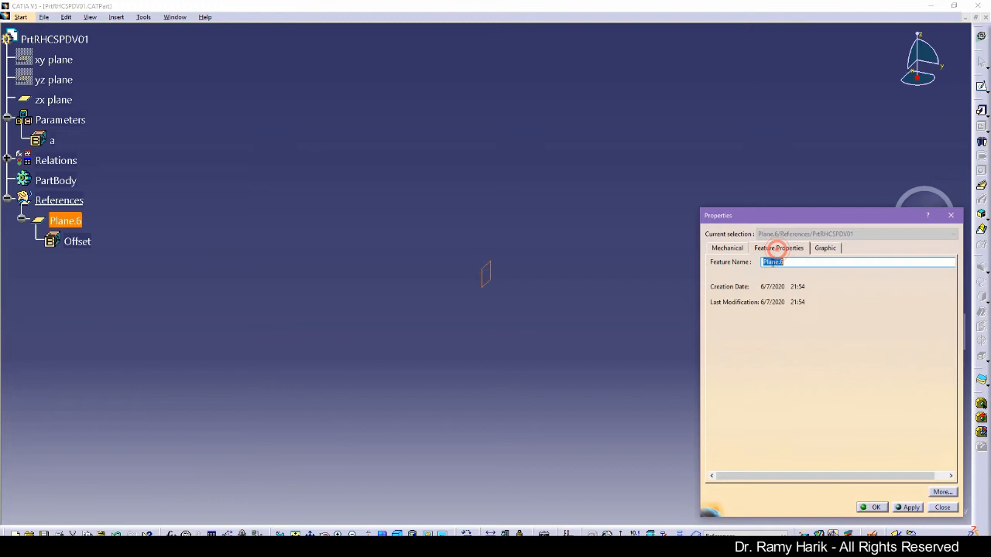
pyautogui.moveTo(798, 264); pyautogui.dragTo(741, 264)
pyautogui.write('FirstPlane')
pyautogui.press('Return')
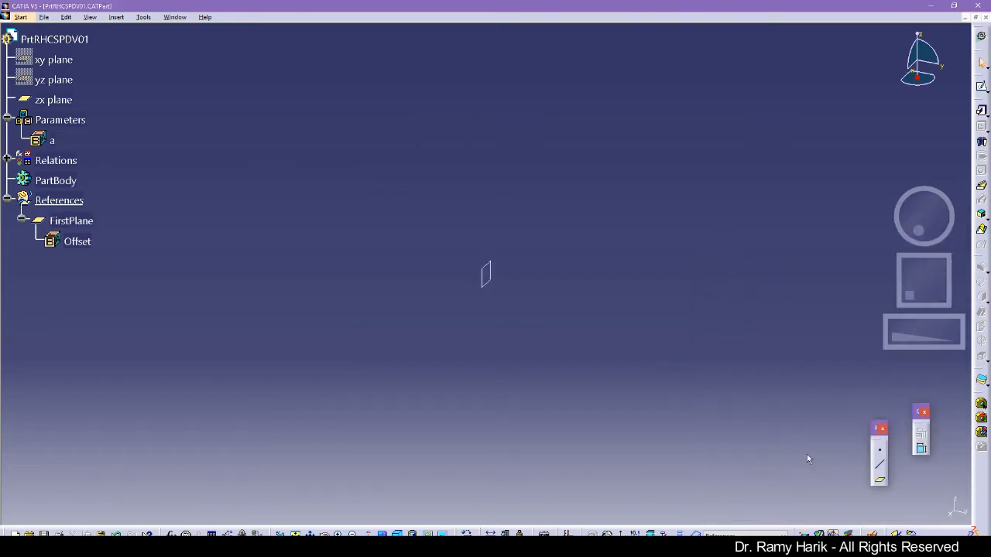
# Step: Create a reference plane offset 50 mm from FirstPlane, and another one offset 50 mm from that plane
pyautogui.click(881, 480)
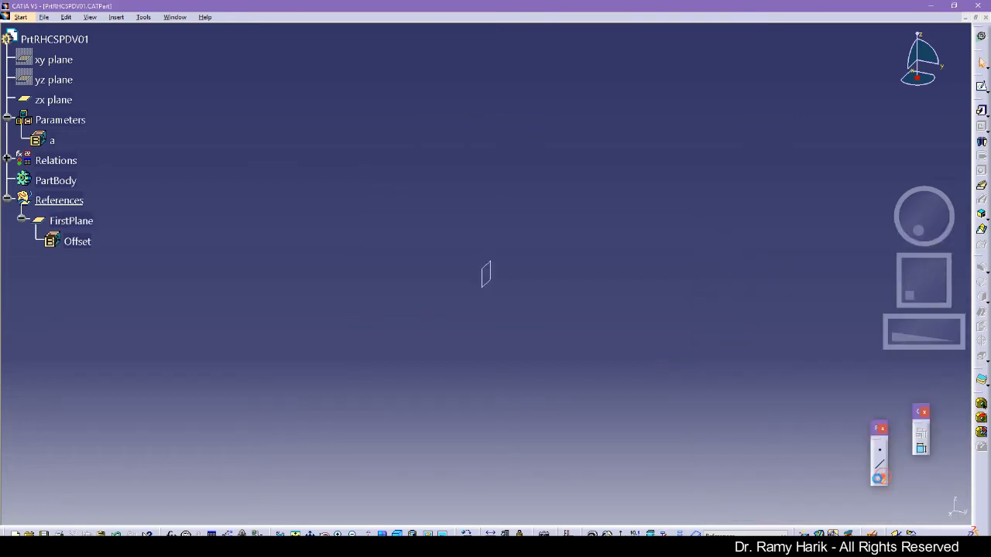
pyautogui.click(79, 225)
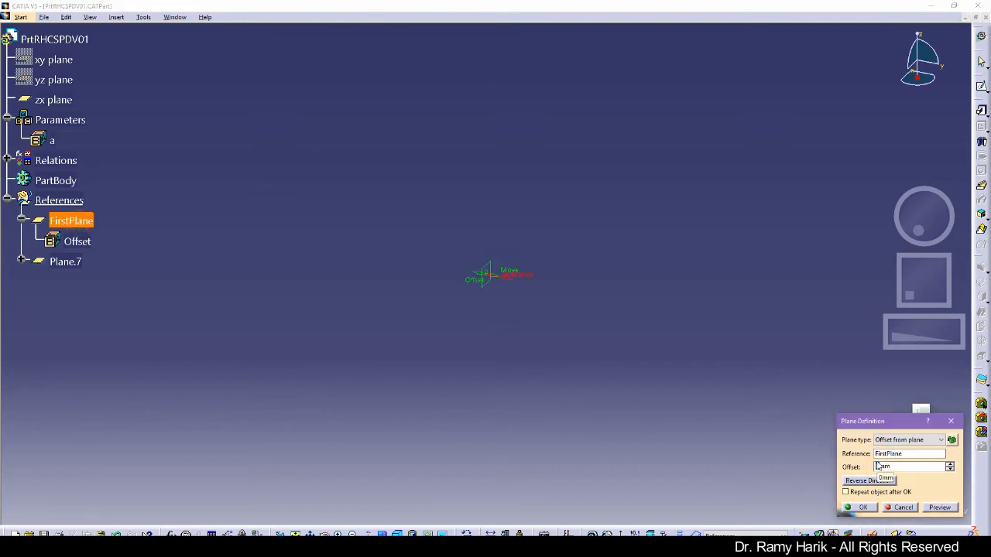
pyautogui.click(860, 507)
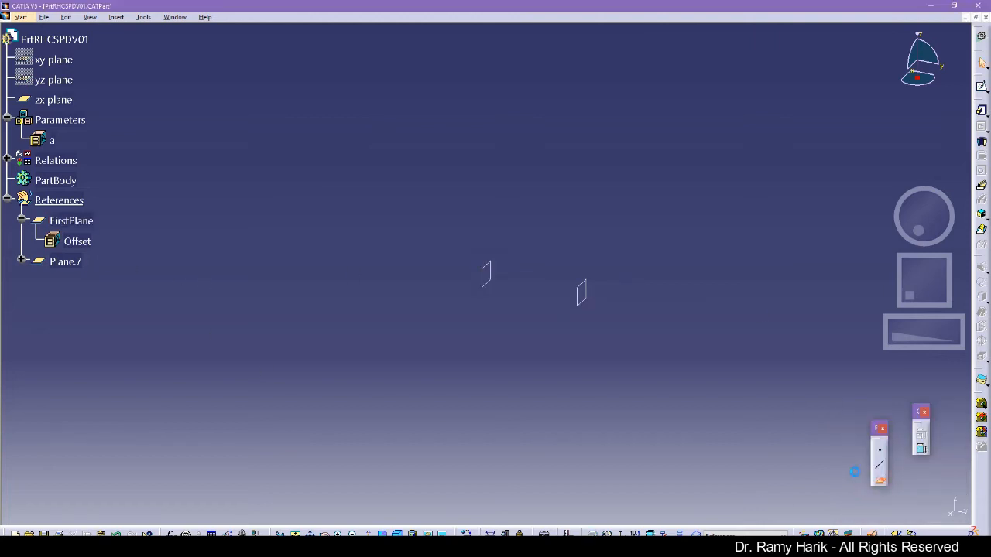
pyautogui.click(586, 300)
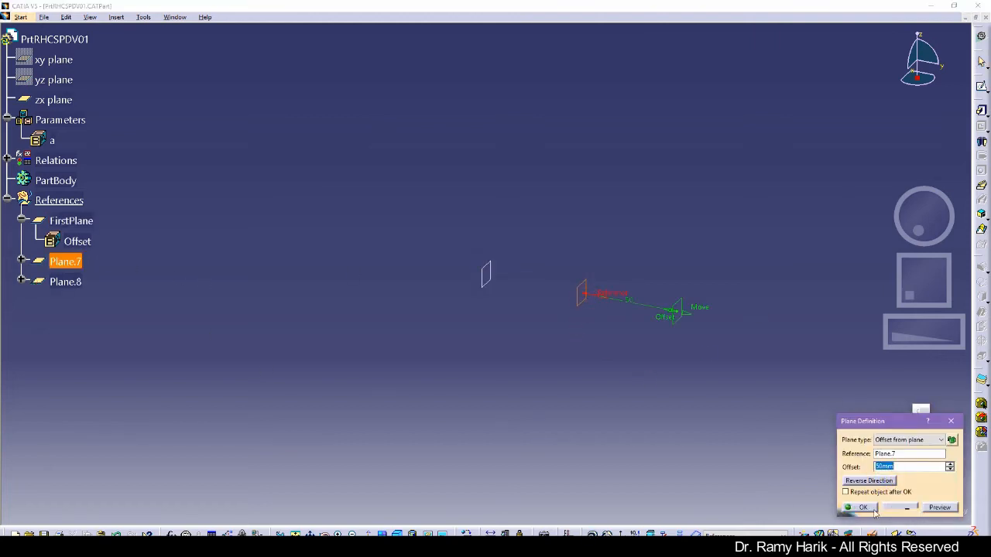
pyautogui.click(862, 507)
pyautogui.click(608, 454)
# Step: Rename the middle reference plane as MidPlane
pyautogui.click(68, 262)
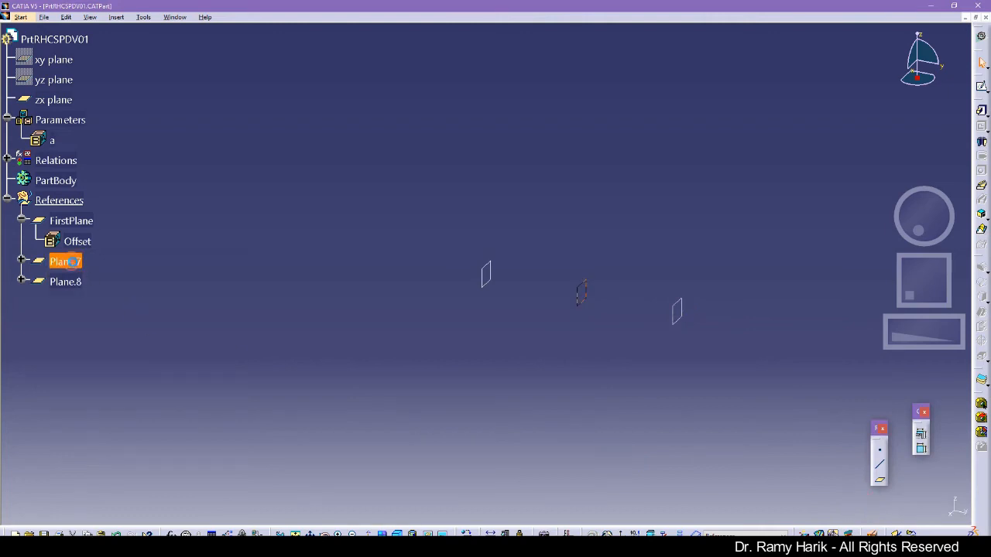
pyautogui.hotkey('alt', 'Return')
pyautogui.write('MidPlane')
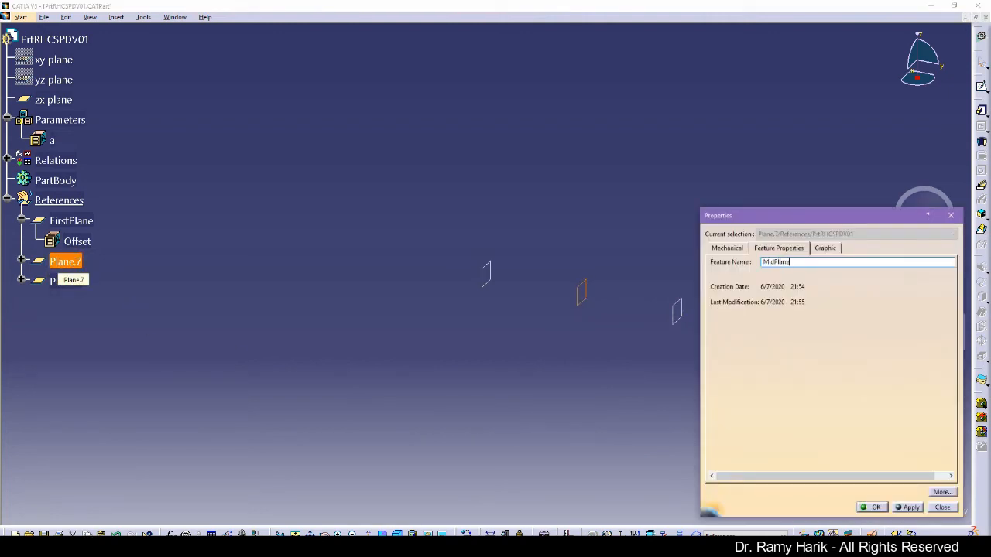
pyautogui.press('Return')
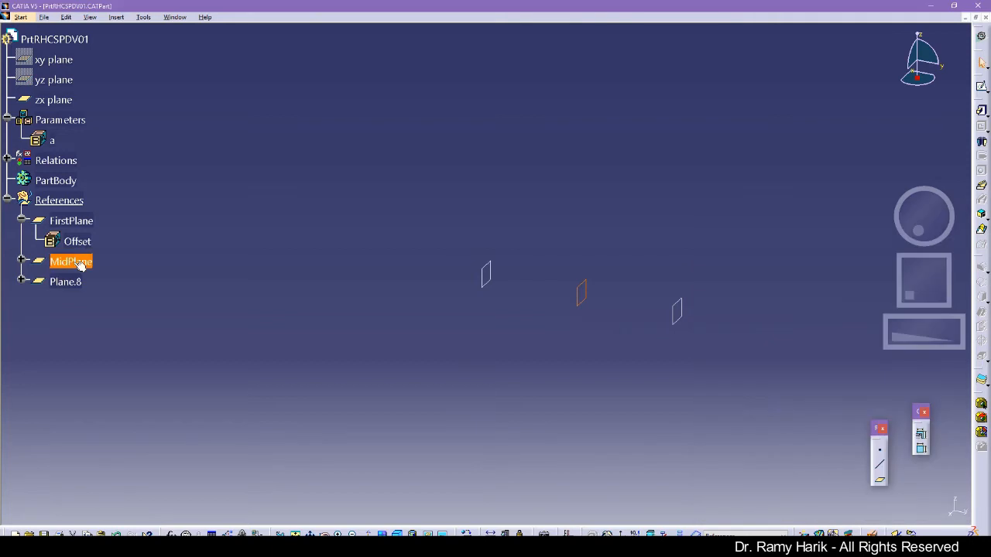
# Step: Rename the reference plane farthest from FirstPlane as LastPlane
pyautogui.click(68, 283)
pyautogui.hotkey('alt', 'Return')
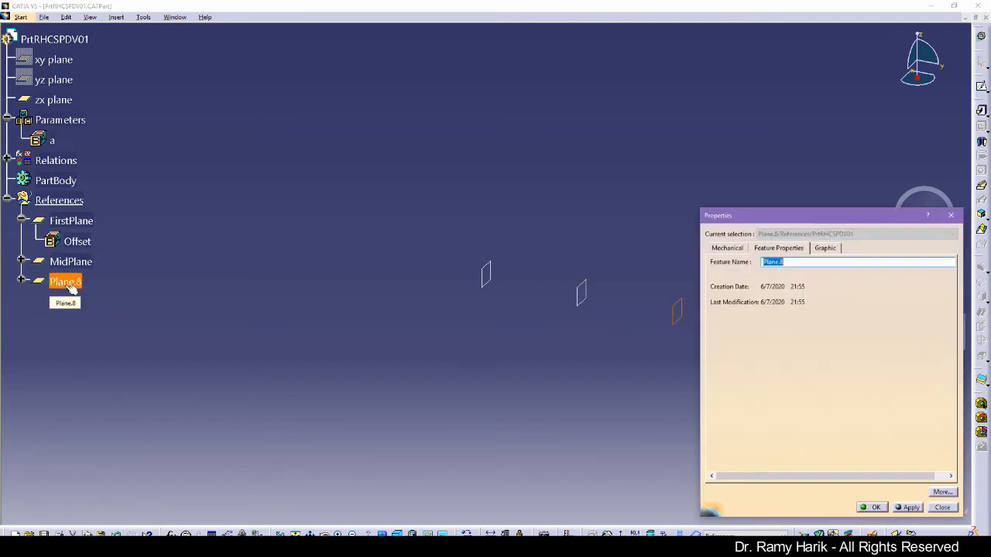
pyautogui.write('LastPlane')
pyautogui.press('Return')
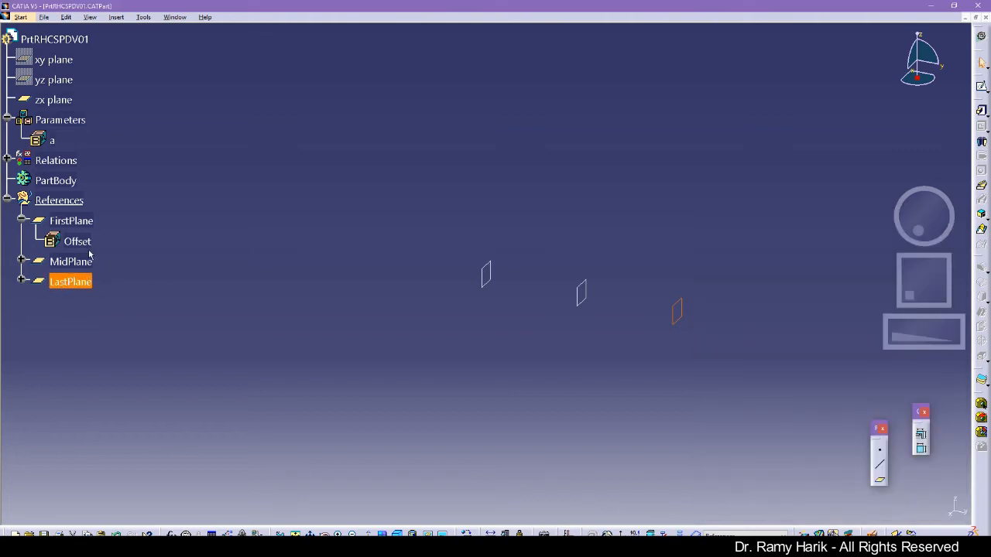
pyautogui.click(21, 220)
pyautogui.keyDown('ctrl'); pyautogui.click(80, 224); pyautogui.keyUp('ctrl')
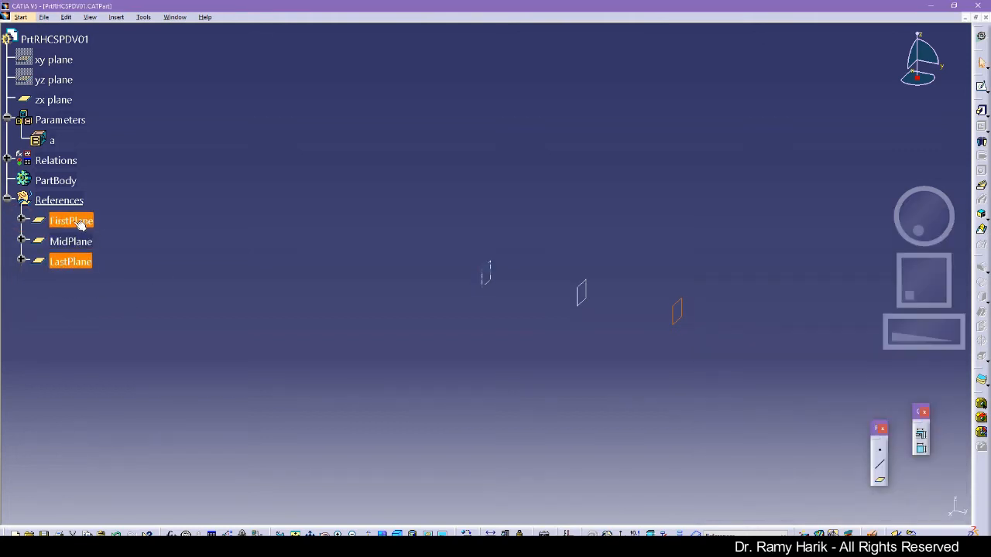
pyautogui.doubleClick(487, 271)
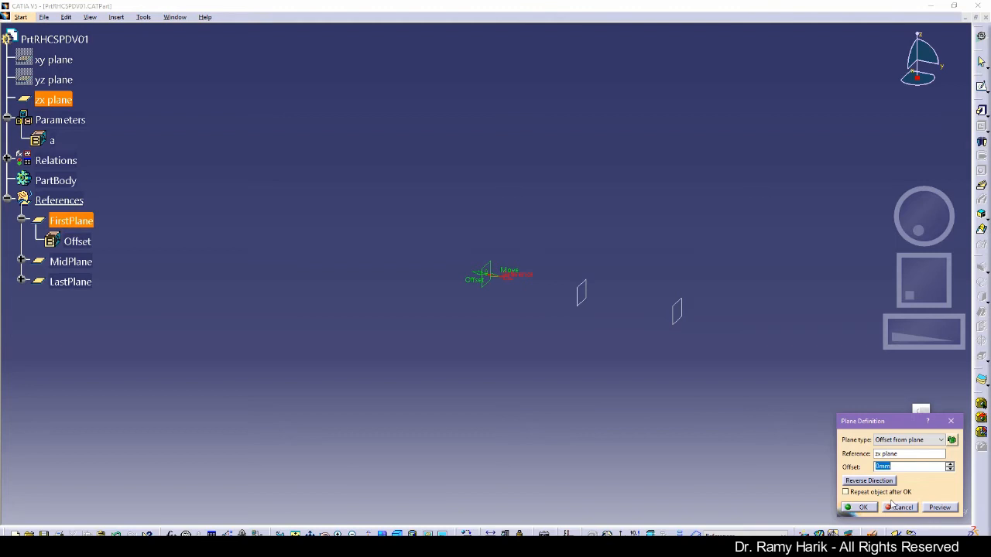
pyautogui.click(894, 506)
# Step: Drive MidPlane's offset from FirstPlane with a formula equal to parameter a
pyautogui.doubleClick(581, 293)
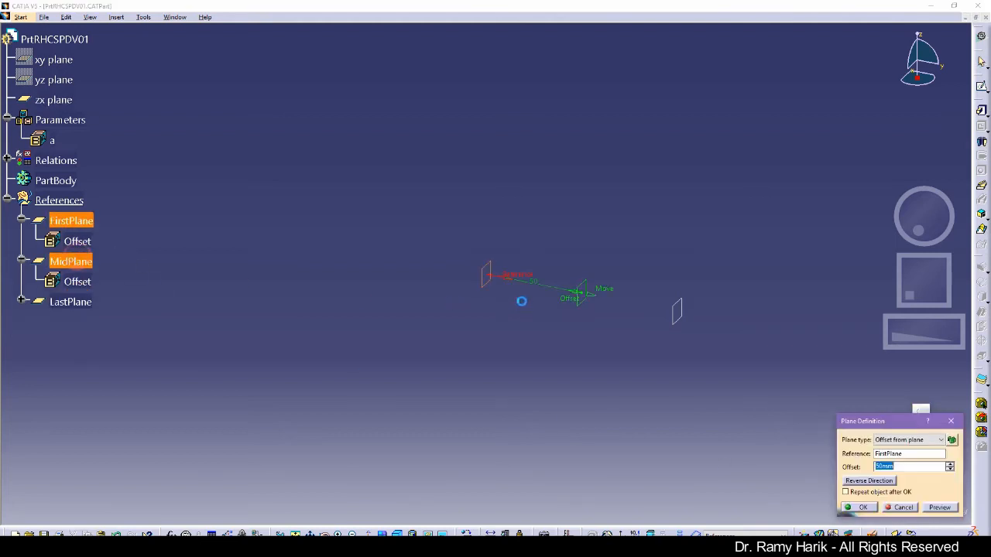
pyautogui.rightClick(896, 467)
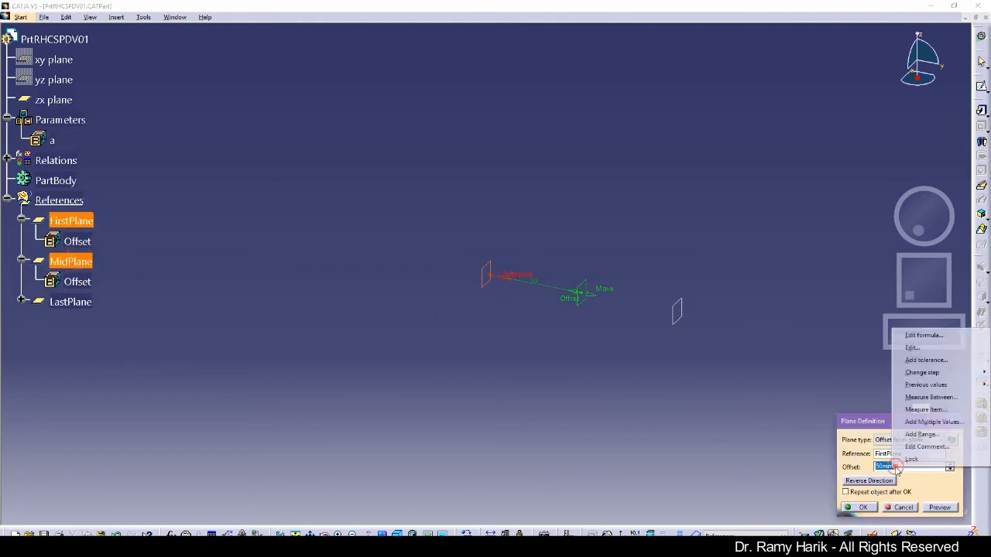
pyautogui.click(923, 335)
pyautogui.click(51, 140)
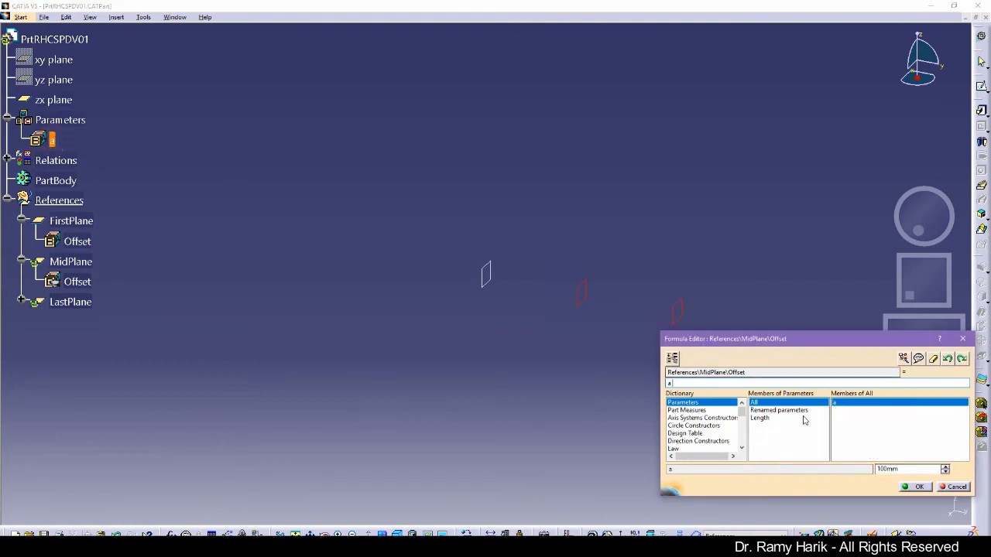
pyautogui.click(913, 486)
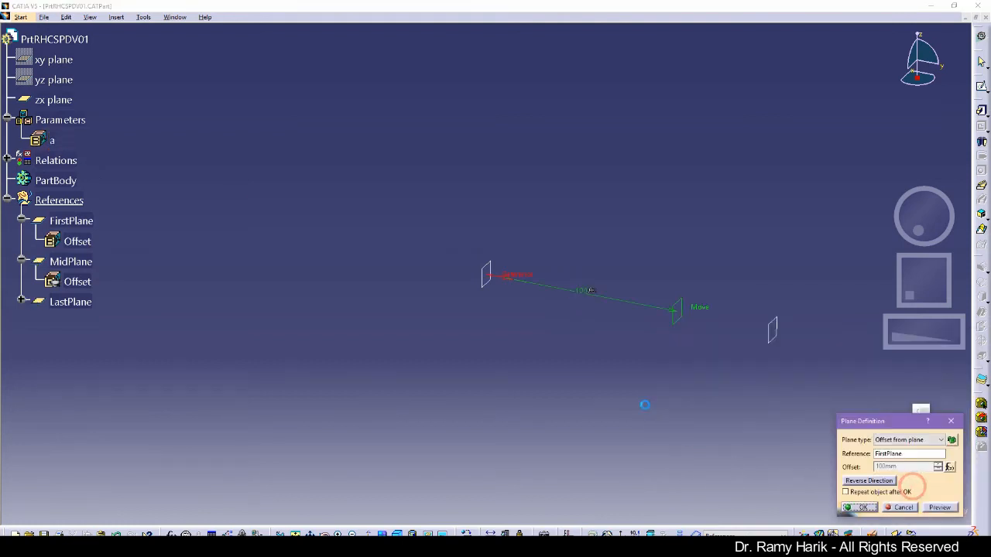
pyautogui.click(864, 508)
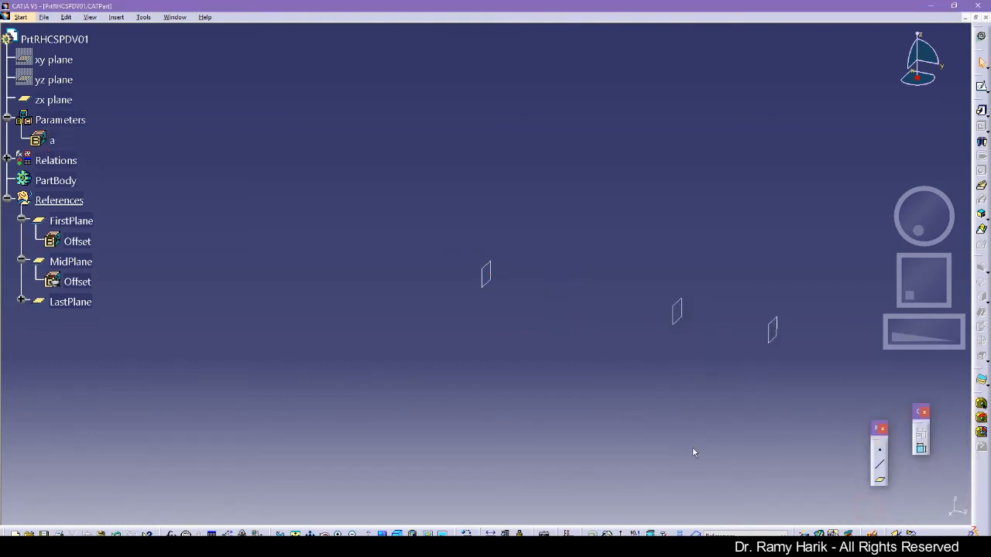
# Step: Drive LastPlane's offset from MidPlane with a formula equal to parameter a
pyautogui.doubleClick(772, 328)
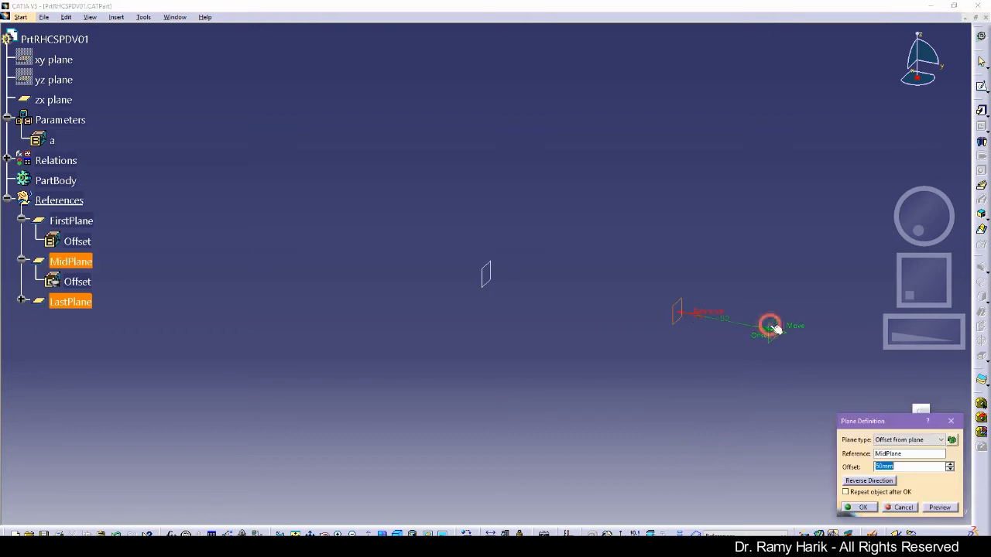
pyautogui.rightClick(889, 470)
pyautogui.click(909, 347)
pyautogui.click(51, 142)
pyautogui.click(915, 486)
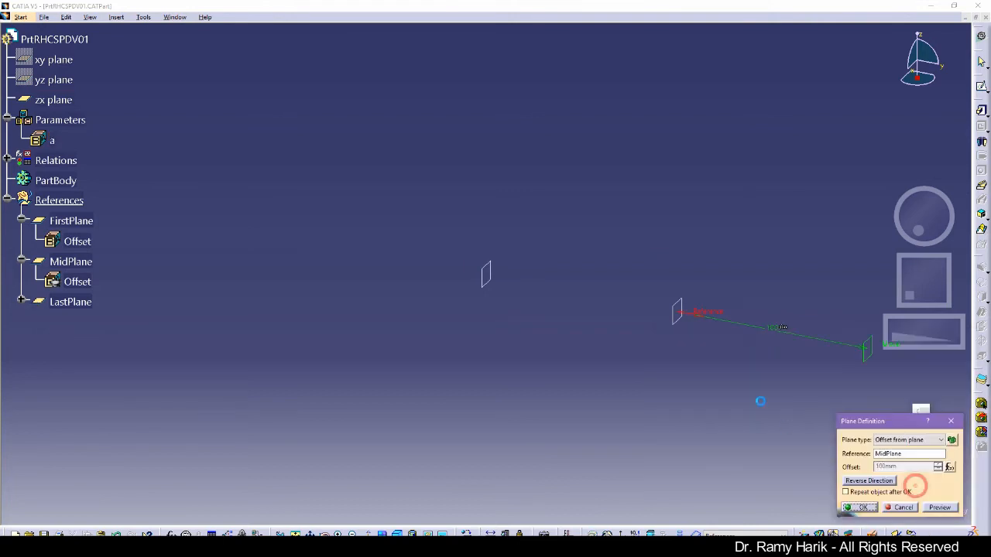
pyautogui.click(860, 506)
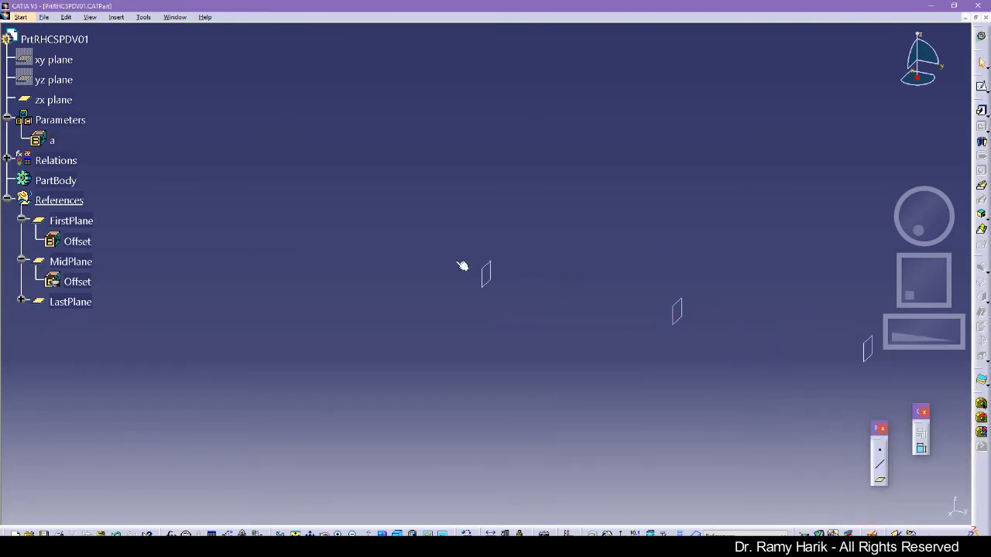
# Step: Fit the three planes in view and review the expected result and Part 2 instructions in the Case Study - Parametric Design Word document
pyautogui.click(295, 534)
pyautogui.moveTo(3, 8); pyautogui.dragTo(390, 24)
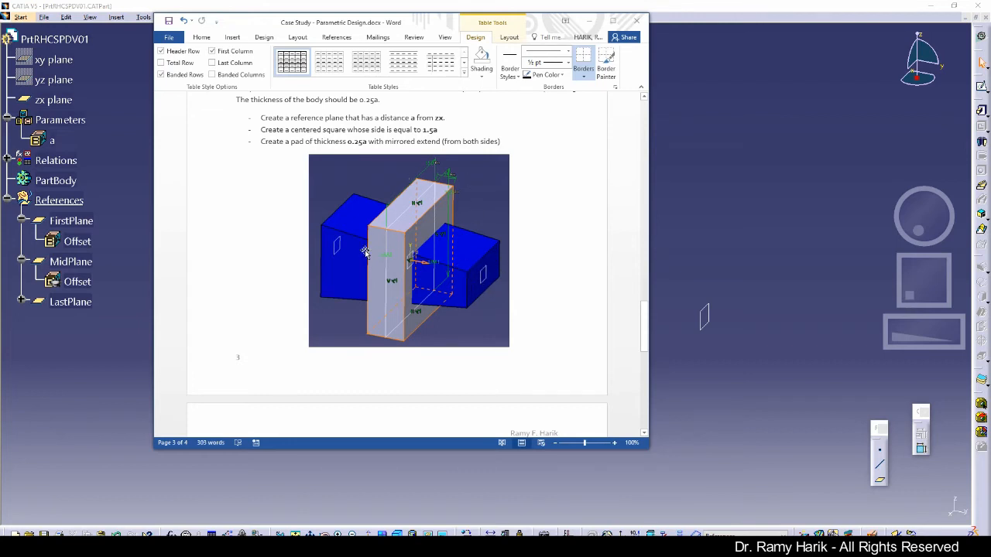
pyautogui.scroll(6, 467, 265)
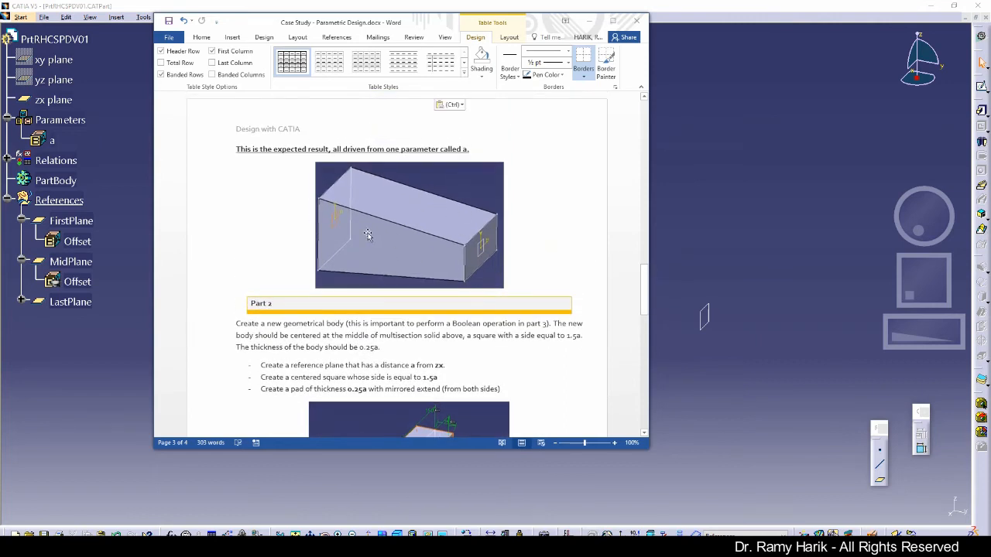
pyautogui.scroll(-4, 368, 235)
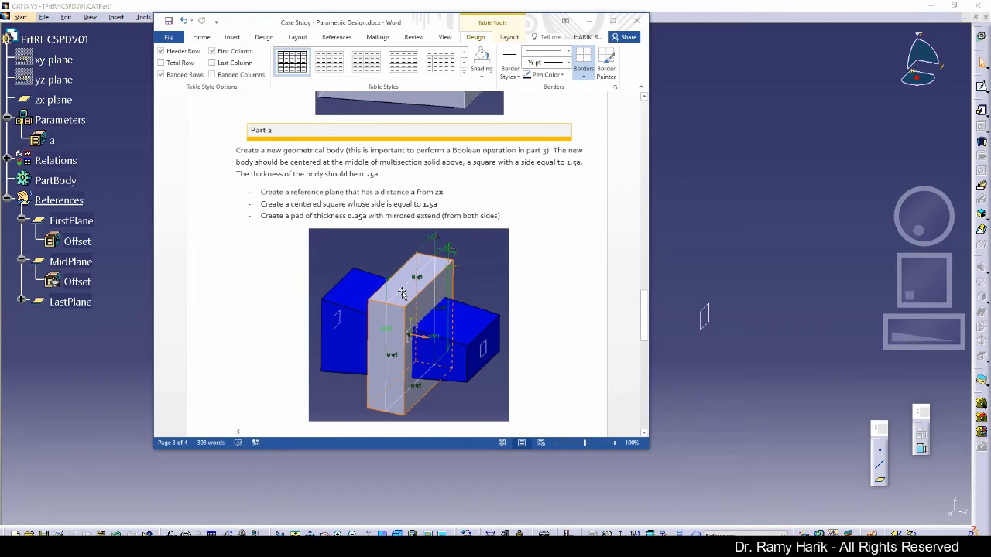
pyautogui.scroll(-1, 401, 292)
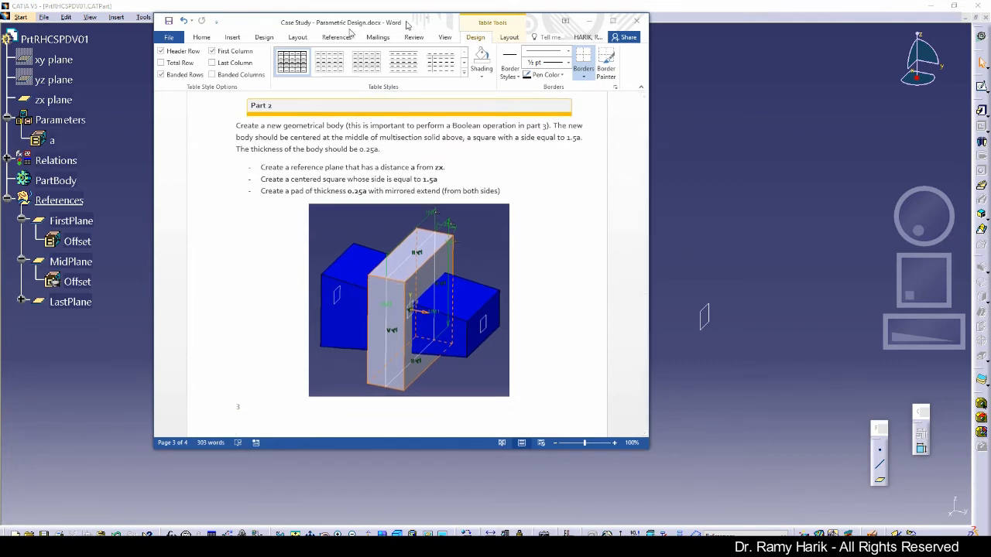
pyautogui.moveTo(406, 22); pyautogui.dragTo(3, 39)
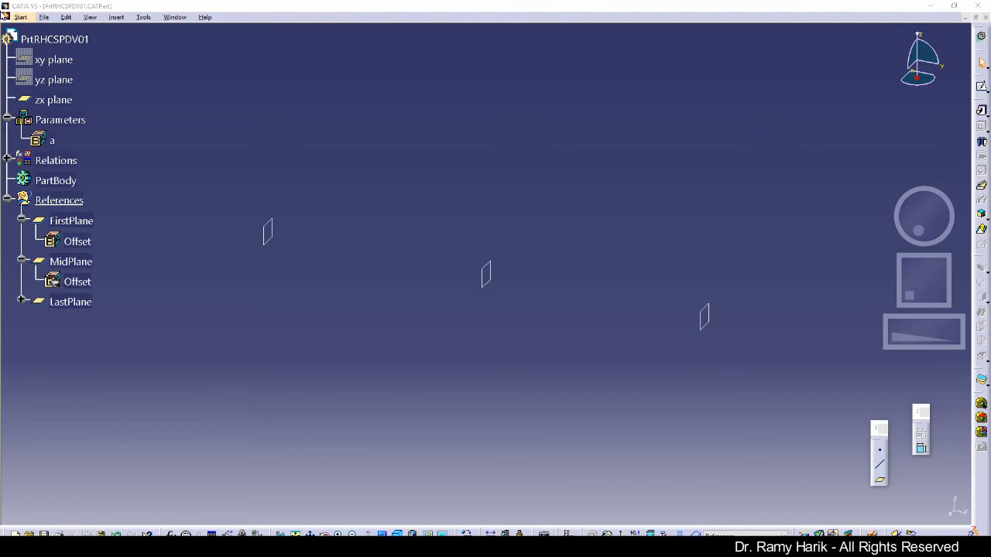
pyautogui.click(55, 160)
pyautogui.click(56, 180)
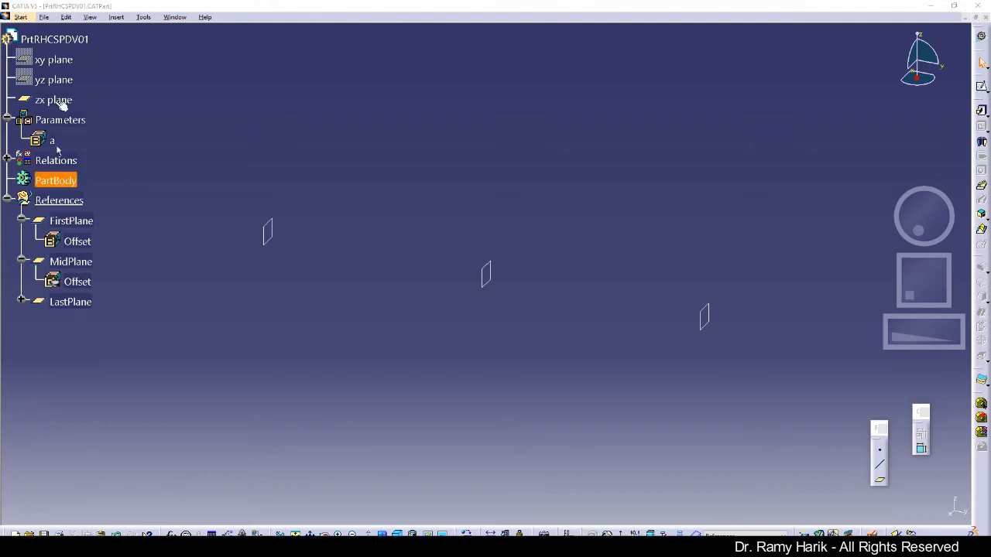
pyautogui.click(68, 39)
pyautogui.rightClick(68, 39)
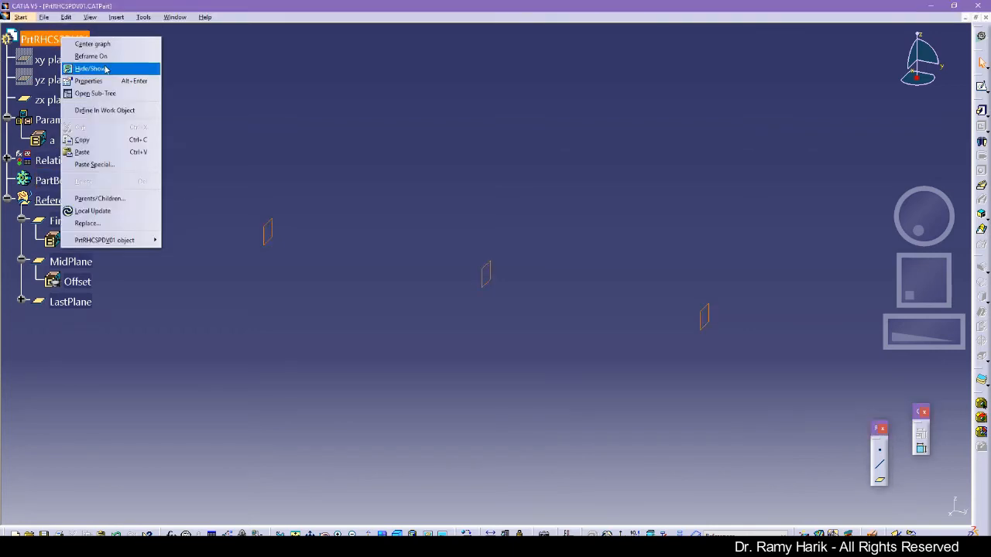
pyautogui.click(174, 95)
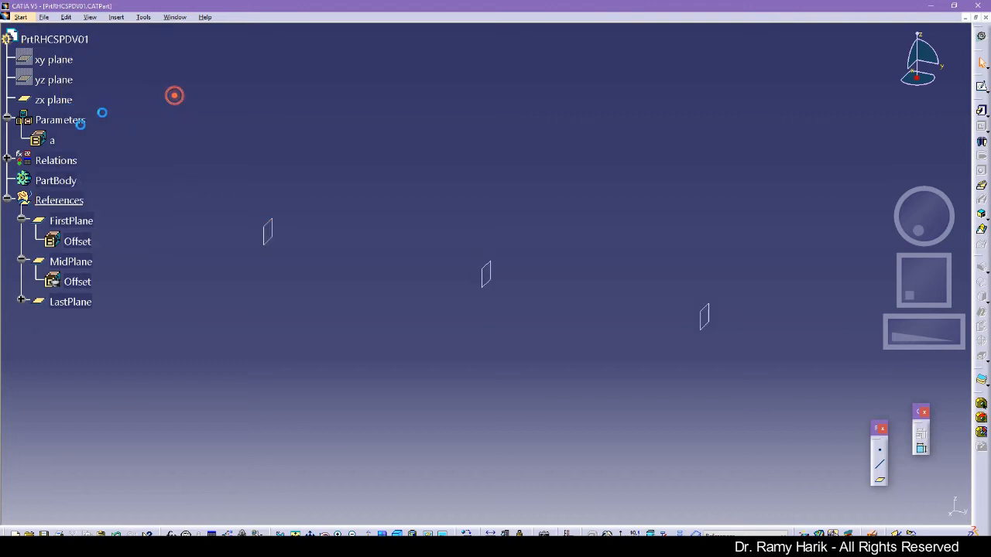
# Step: Insert a new body at the part level
pyautogui.rightClick(54, 38)
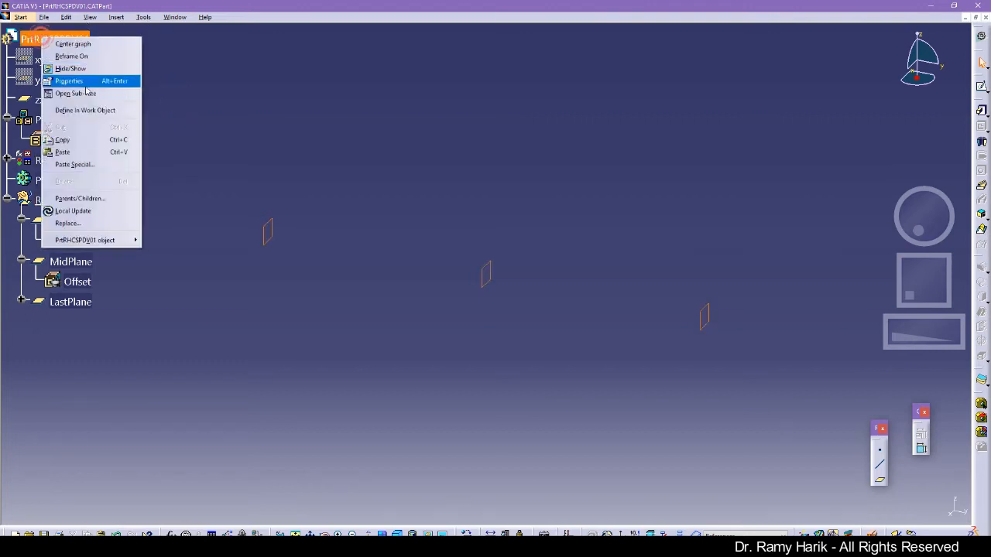
pyautogui.click(82, 111)
pyautogui.click(116, 17)
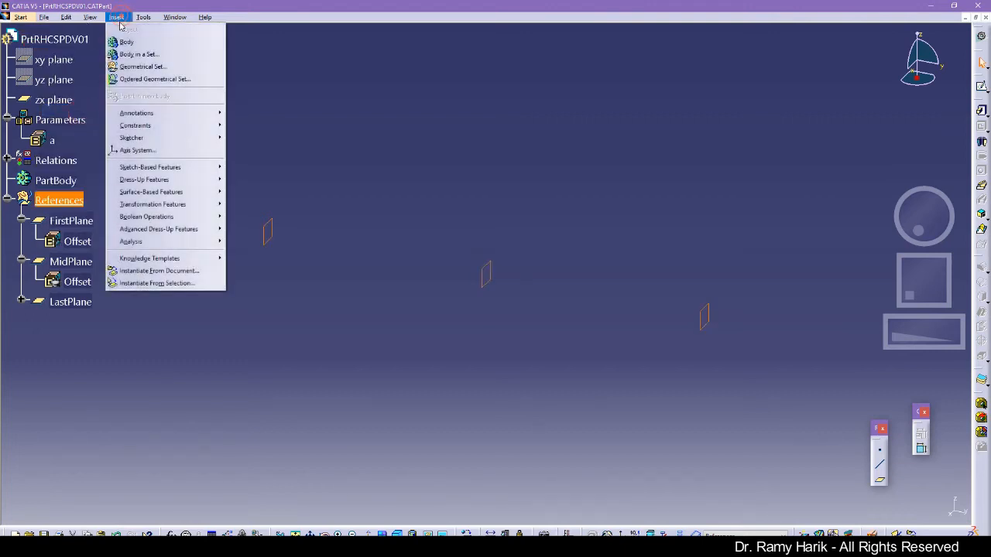
pyautogui.click(137, 43)
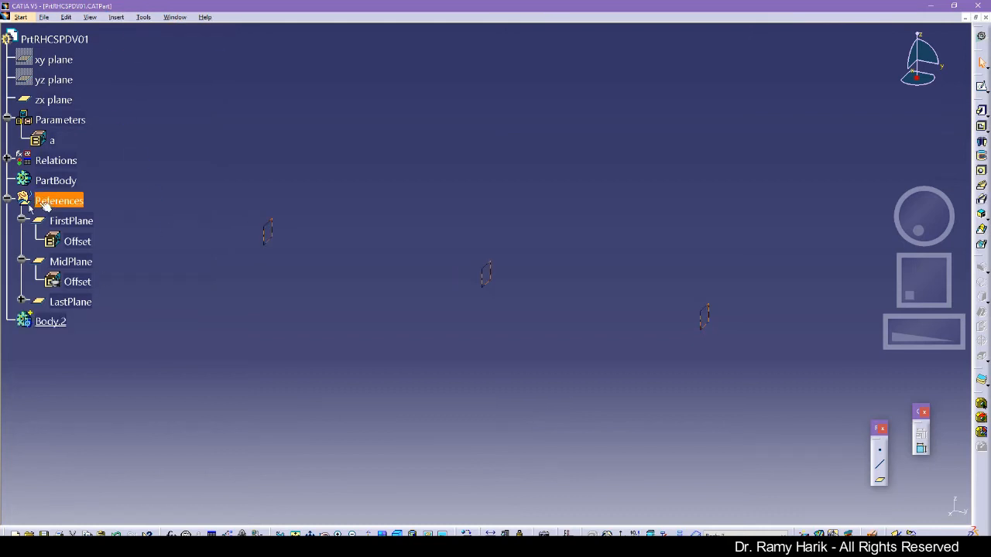
# Step: Rename the newly inserted body as MidBody
pyautogui.click(54, 323)
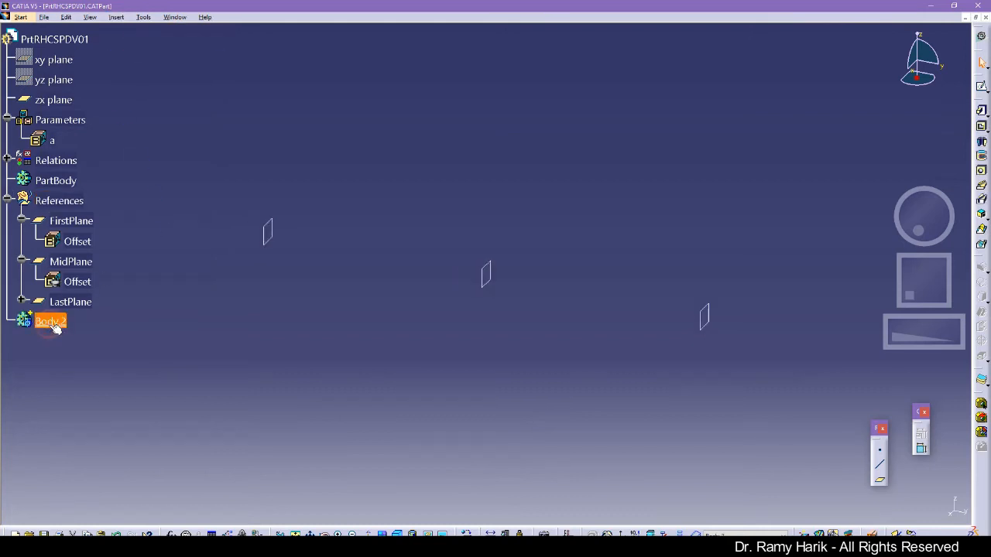
pyautogui.doubleClick(49, 323)
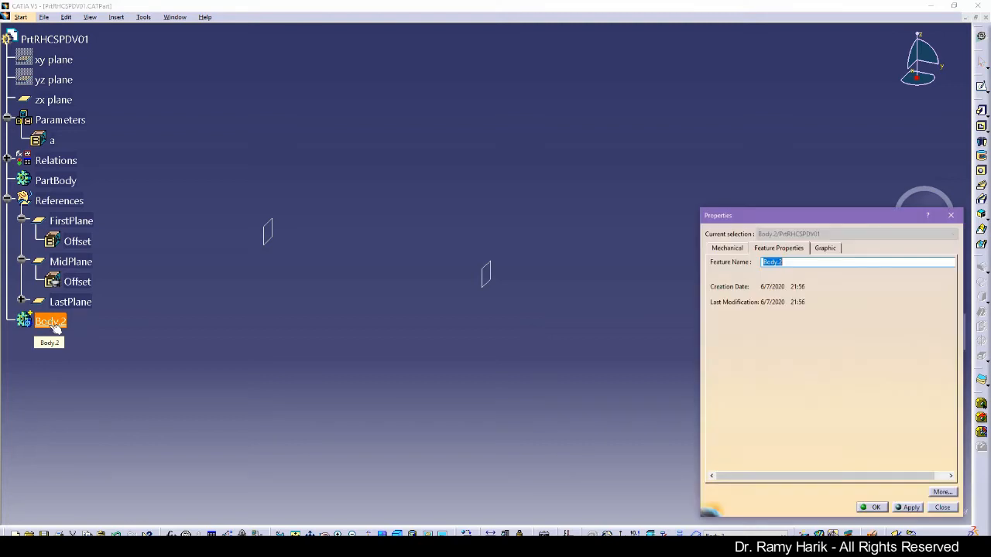
pyautogui.write('MidBody')
pyautogui.press('Return')
pyautogui.click(112, 355)
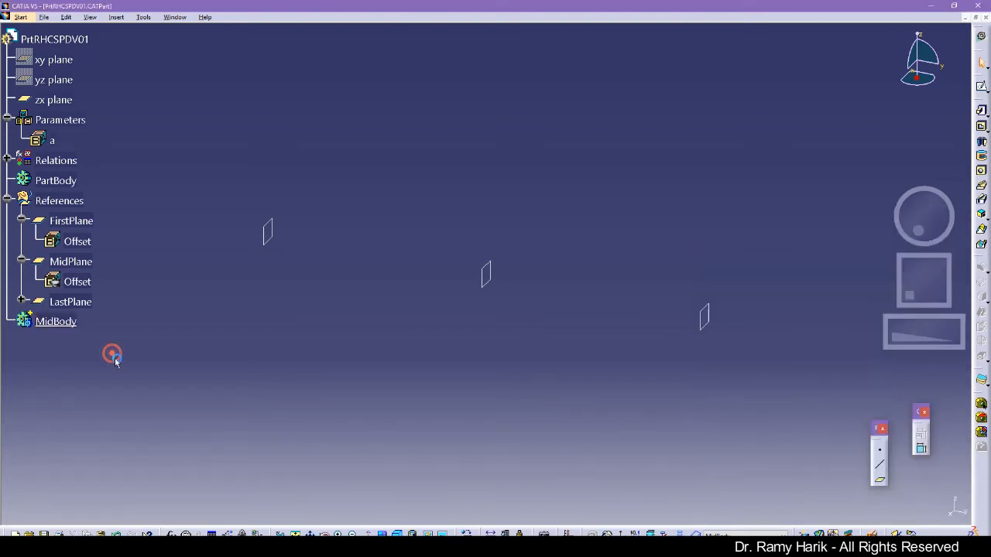
# Step: Collapse the FirstPlane and MidPlane branches, define PartBody as the in-work object and hide the zx plane
pyautogui.click(22, 224)
pyautogui.click(22, 241)
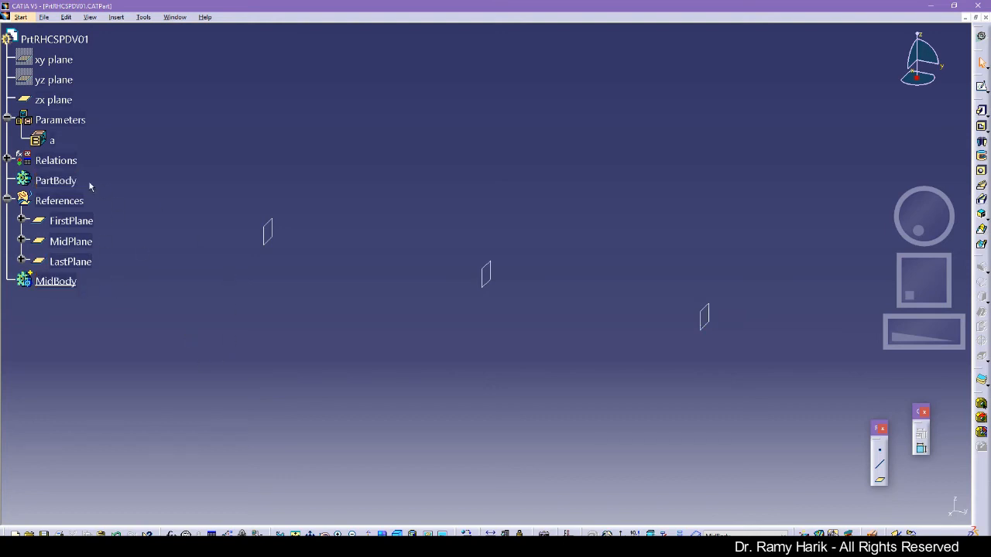
pyautogui.rightClick(64, 180)
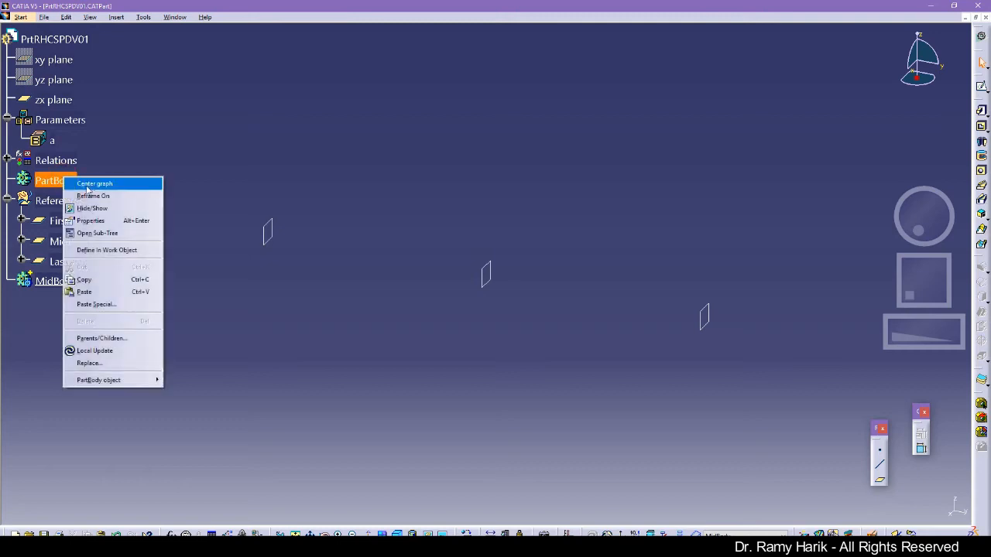
pyautogui.click(120, 249)
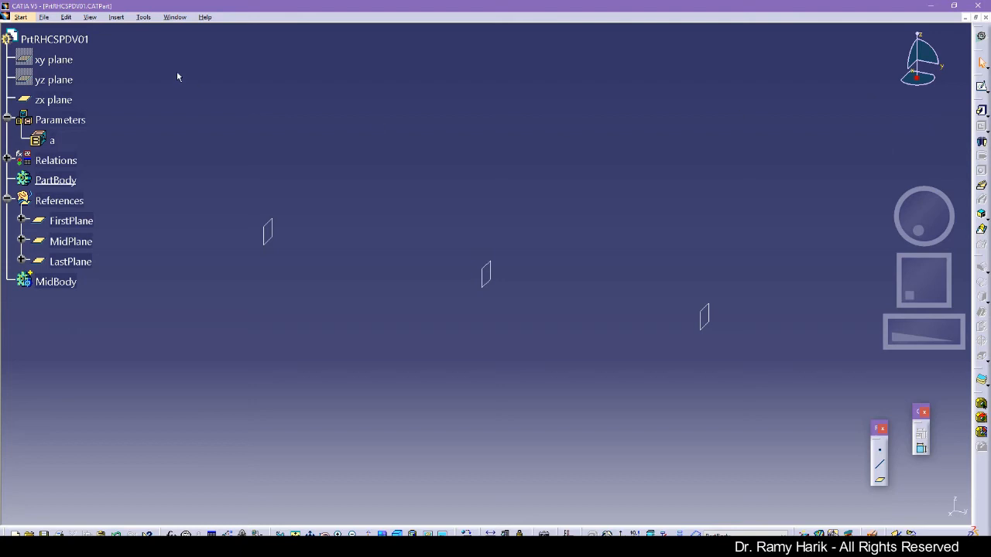
pyautogui.rightClick(59, 100)
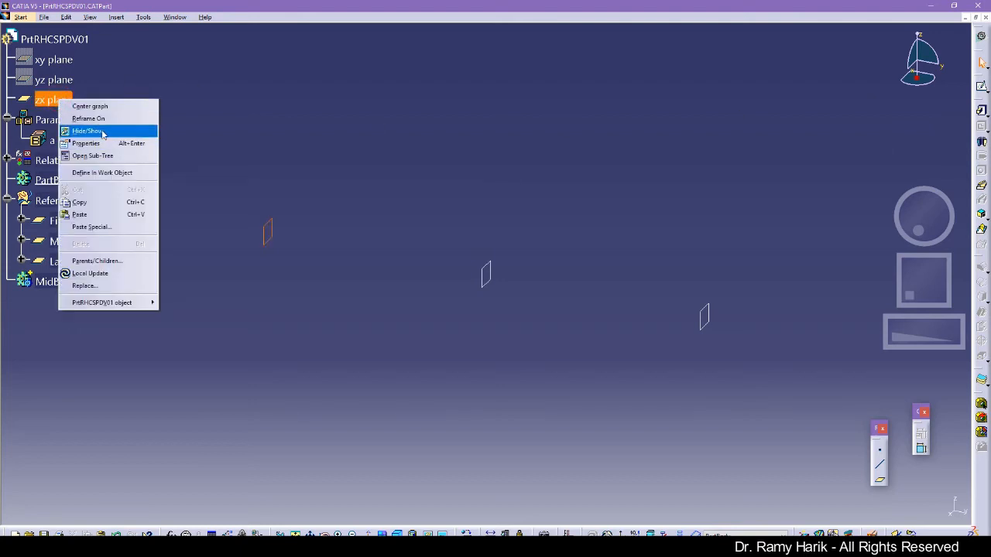
pyautogui.click(103, 133)
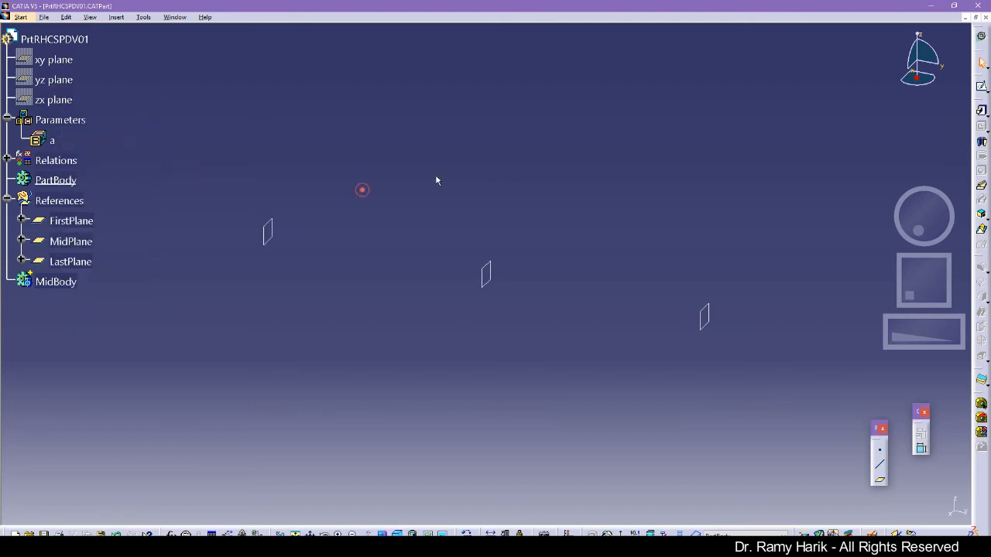
# Step: On FirstPlane, sketch a centered rectangle about 158 mm wide and 133 mm high around the origin
pyautogui.click(982, 88)
pyautogui.click(268, 225)
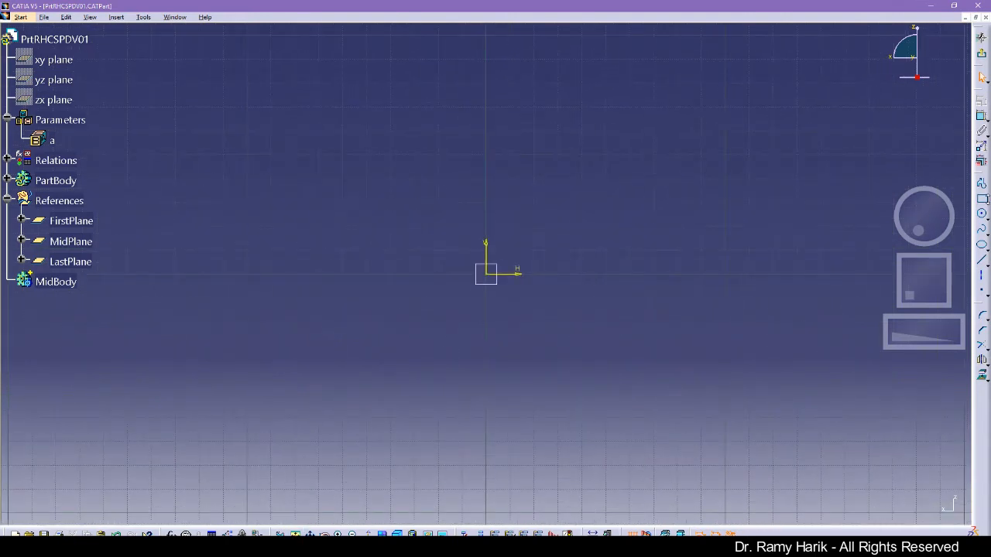
pyautogui.click(987, 201)
pyautogui.click(966, 207)
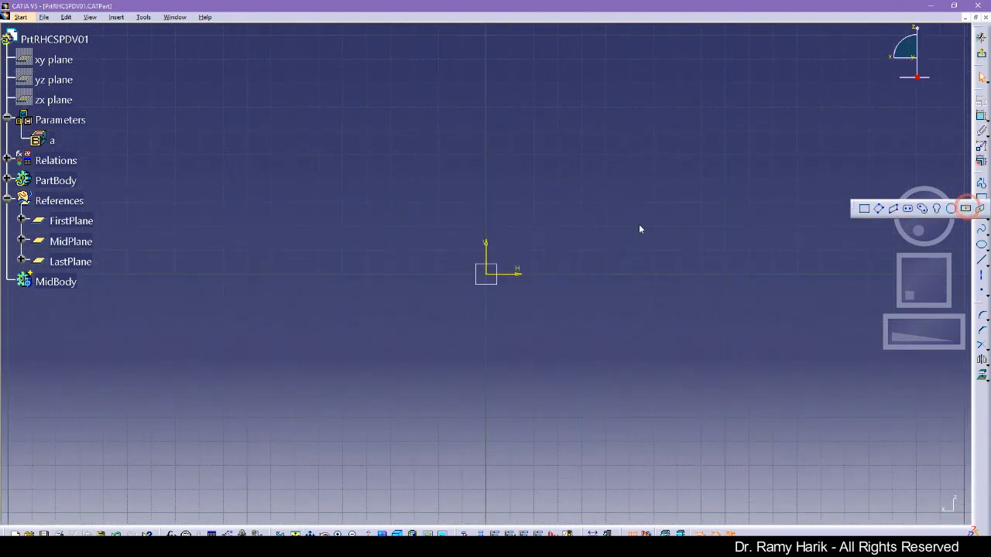
pyautogui.click(487, 274)
pyautogui.click(676, 433)
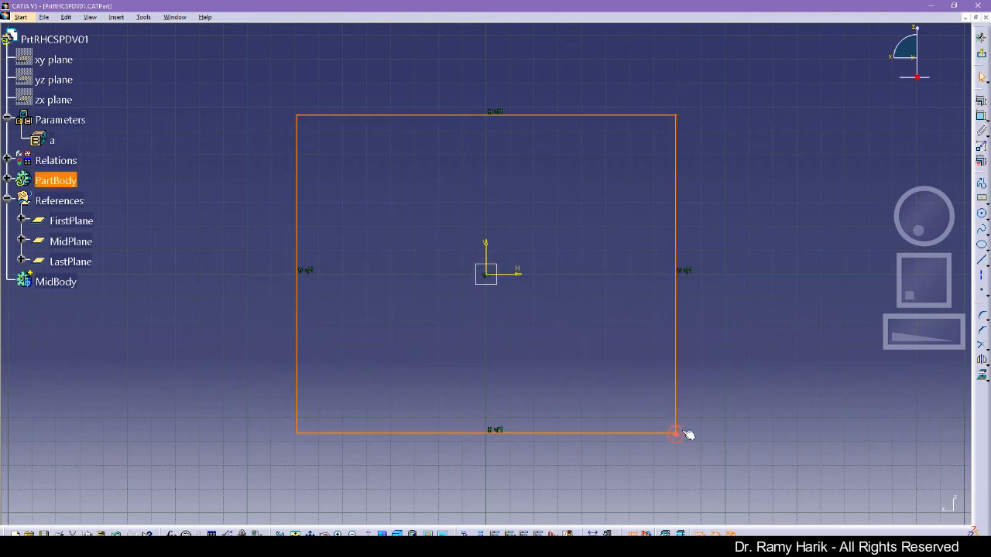
# Step: Dimension the height and width of the rectangle on FirstPlane
pyautogui.click(982, 116)
pyautogui.click(676, 207)
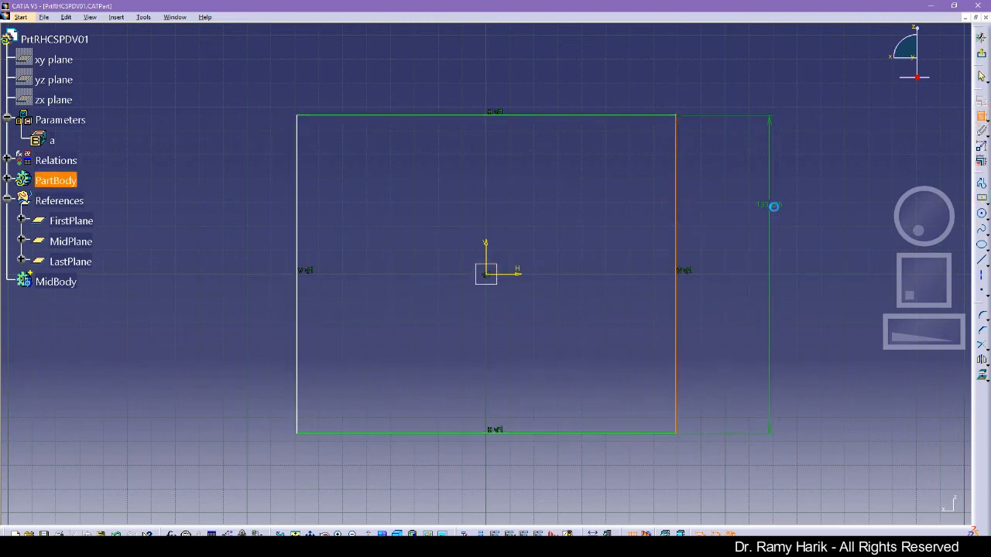
pyautogui.click(770, 205)
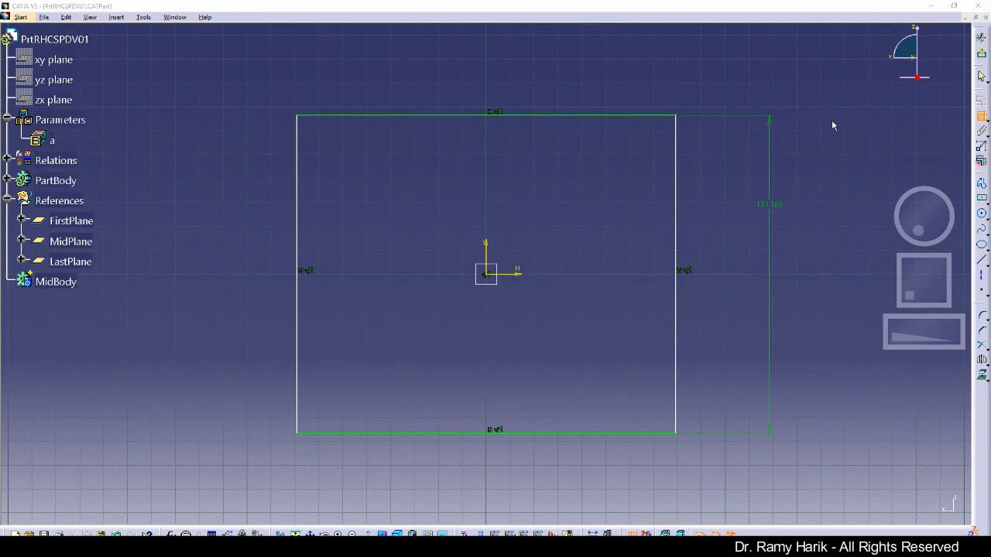
pyautogui.click(563, 114)
pyautogui.click(561, 65)
# Step: Drive the rectangle's width with a formula equal to its height dimension
pyautogui.doubleClick(567, 67)
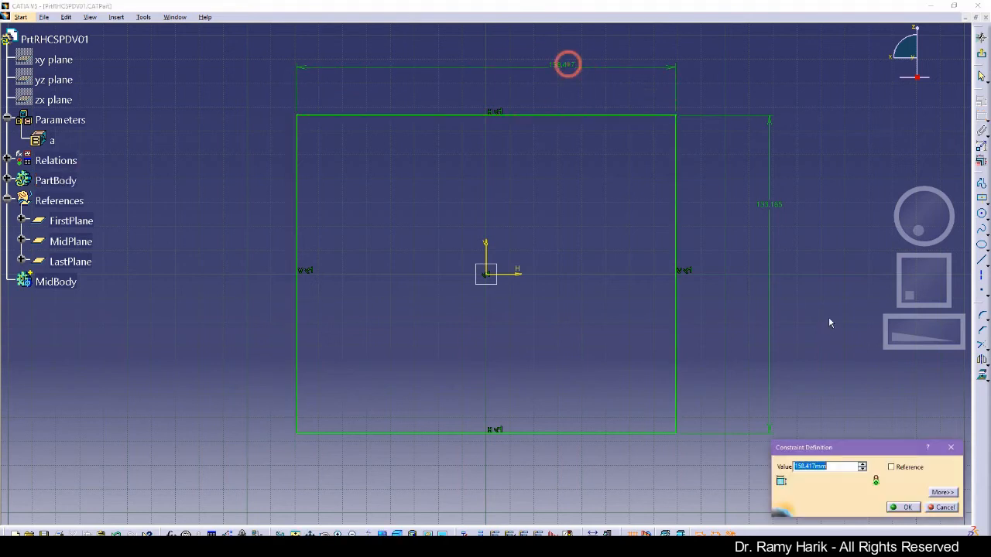
pyautogui.rightClick(818, 467)
pyautogui.click(858, 346)
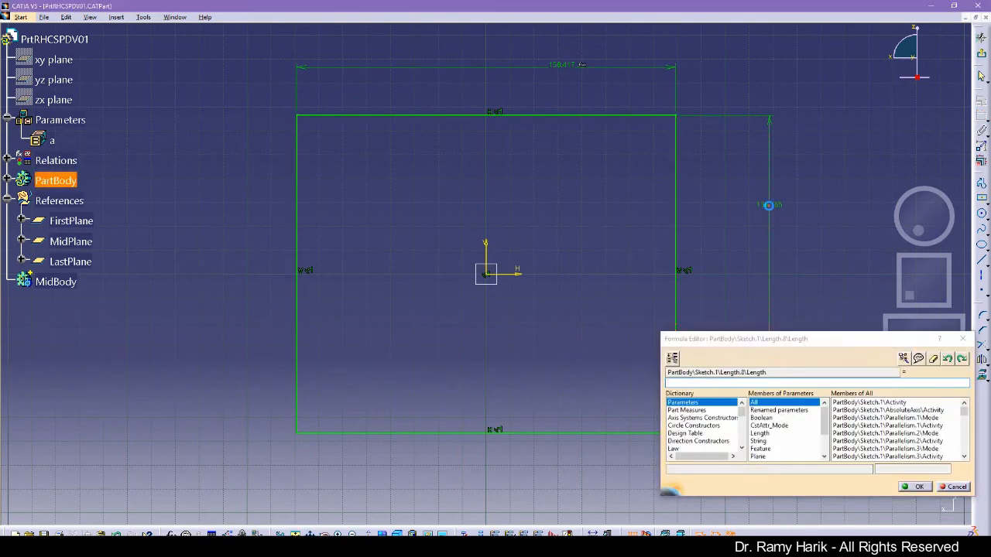
pyautogui.click(769, 204)
pyautogui.click(909, 480)
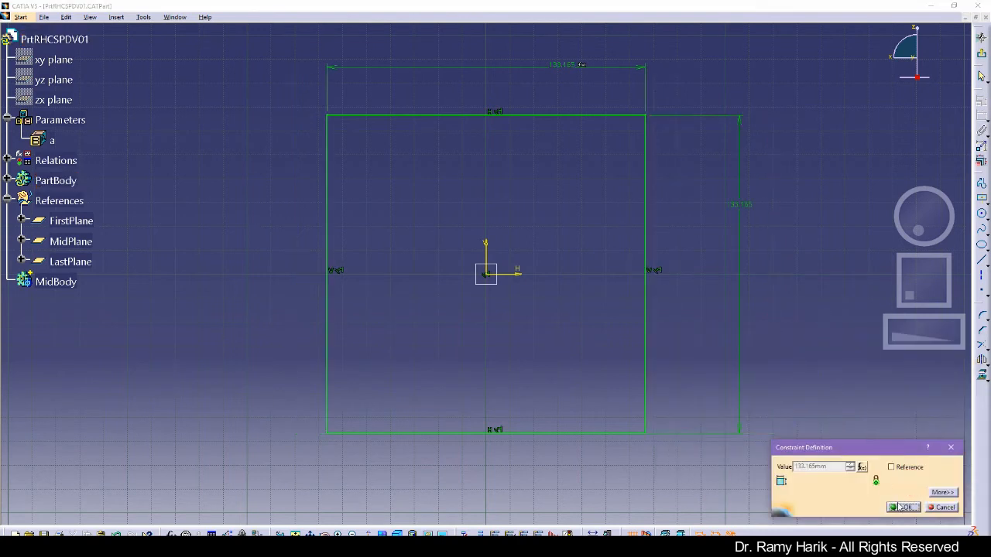
pyautogui.click(906, 507)
# Step: Drive the height of the FirstPlane square with a formula equal to parameter a and exit the sketch
pyautogui.doubleClick(744, 205)
pyautogui.rightClick(824, 464)
pyautogui.click(857, 348)
pyautogui.click(54, 142)
pyautogui.click(913, 486)
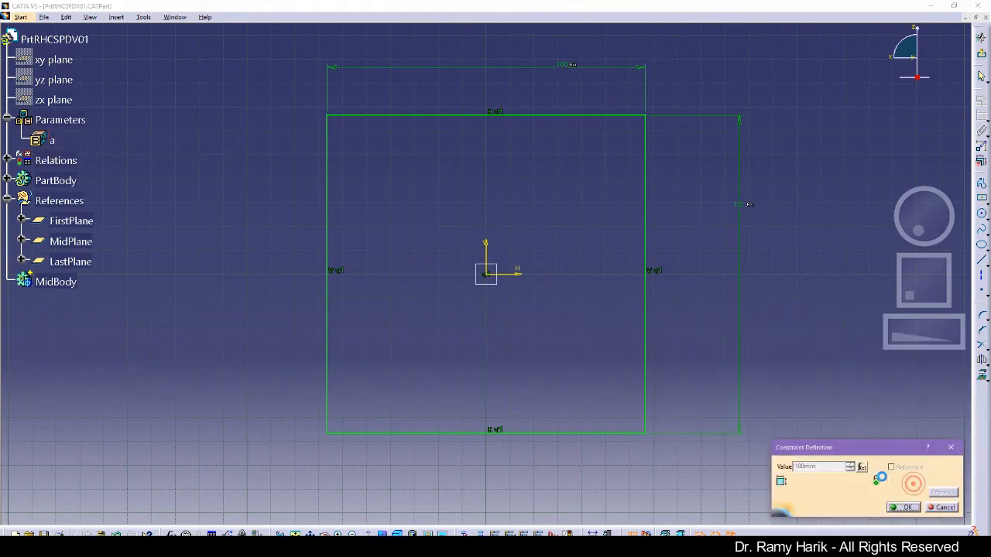
pyautogui.click(904, 508)
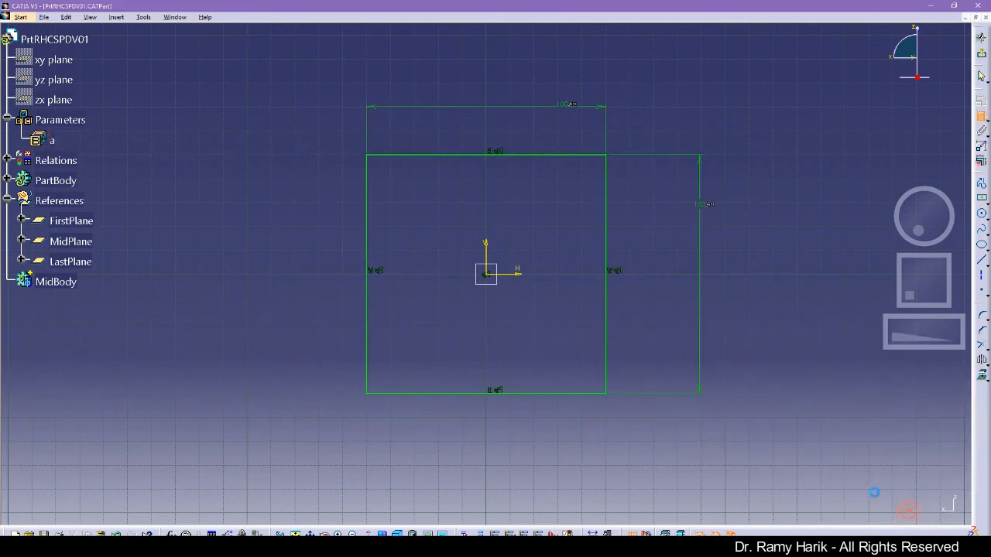
pyautogui.click(983, 53)
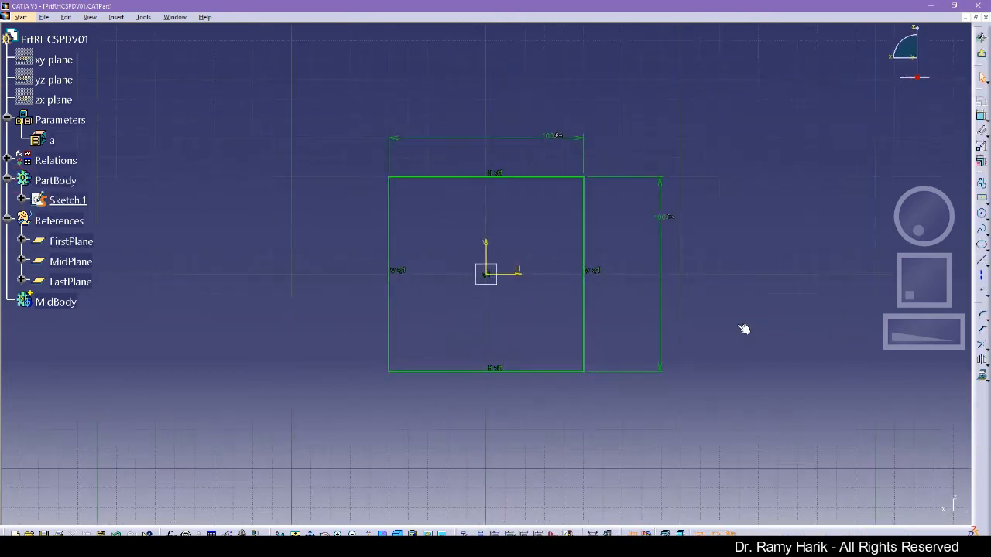
pyautogui.click(983, 54)
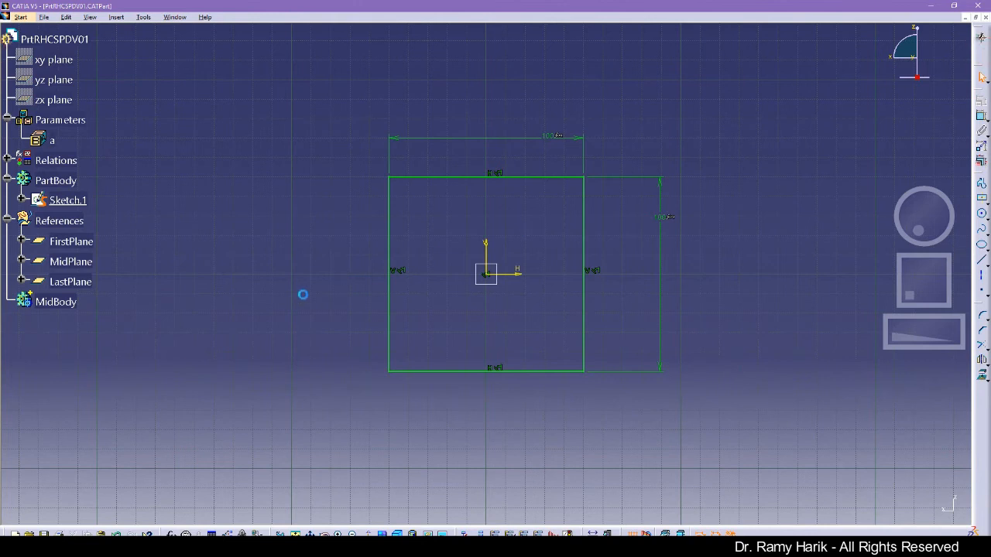
# Step: On LastPlane, sketch a centered rectangle about 130 mm wide and 32 mm high around the origin
pyautogui.click(843, 344)
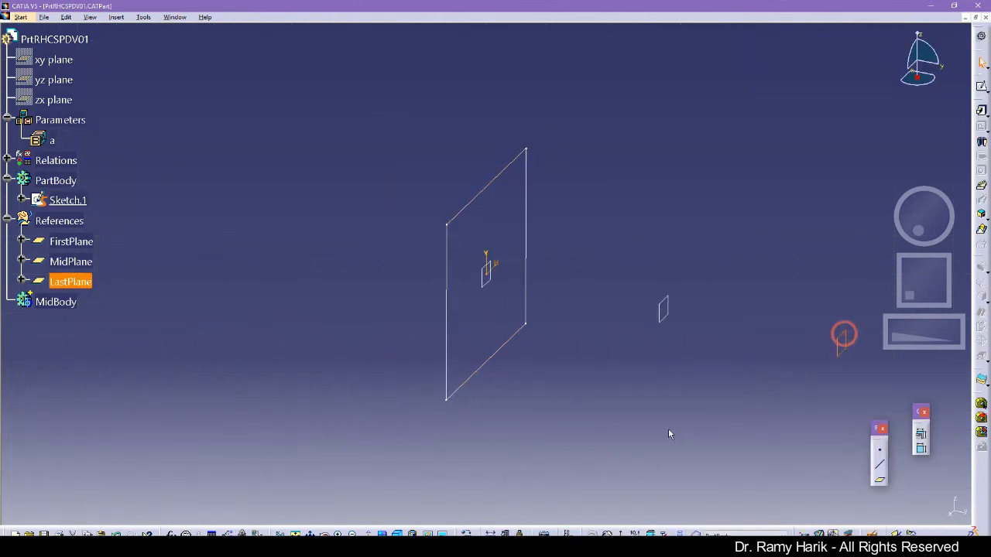
pyautogui.click(981, 87)
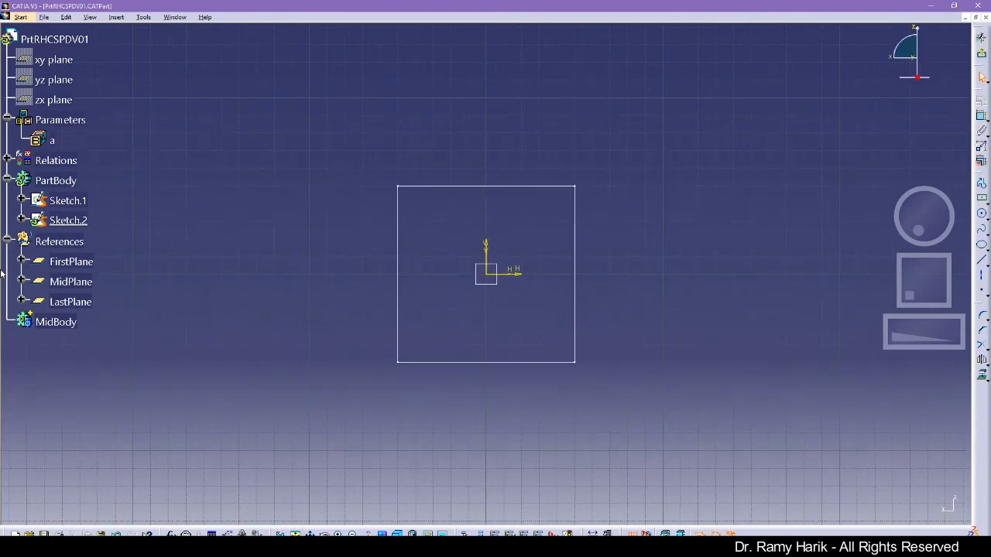
pyautogui.click(982, 200)
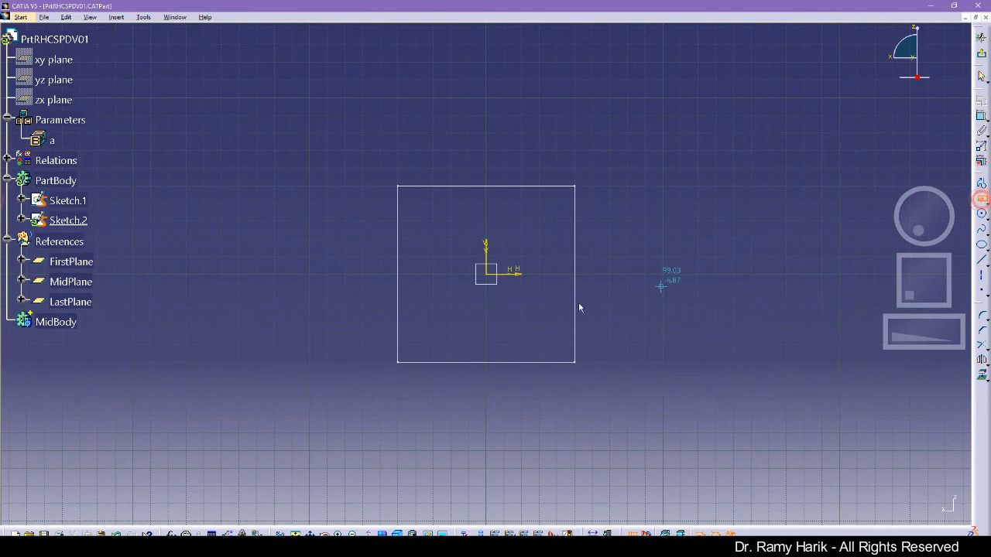
pyautogui.click(490, 275)
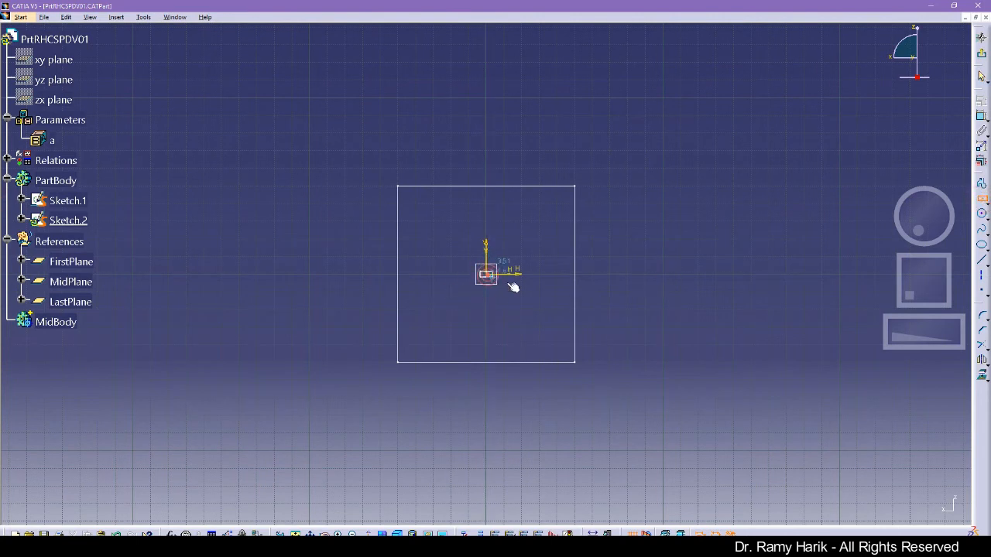
pyautogui.click(601, 302)
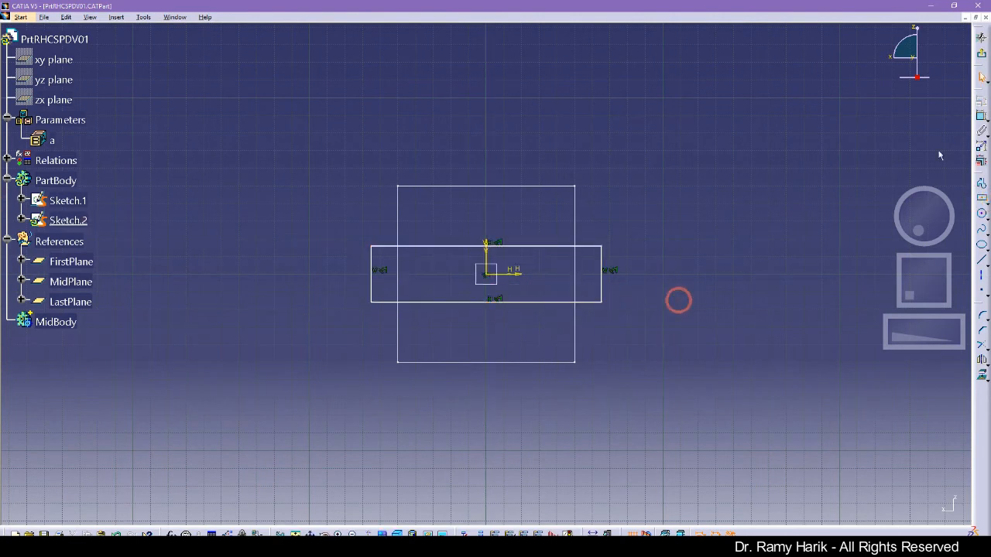
# Step: Dimension the height and width of the rectangle on LastPlane
pyautogui.click(602, 263)
pyautogui.click(678, 261)
pyautogui.click(979, 116)
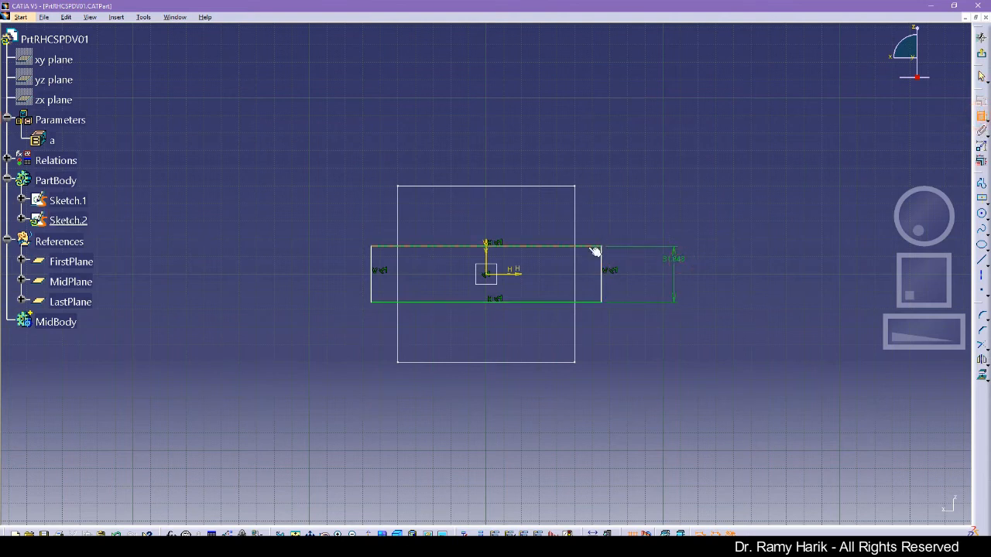
pyautogui.click(595, 246)
pyautogui.click(623, 207)
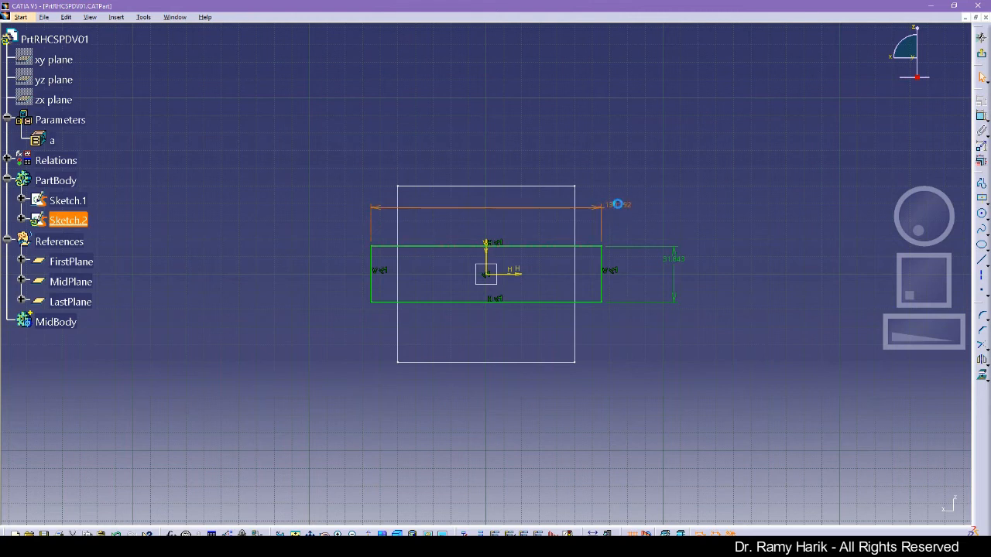
# Step: Drive the LastPlane rectangle's height with a formula equal to its width dimension divided by 2
pyautogui.doubleClick(624, 206)
pyautogui.click(952, 448)
pyautogui.doubleClick(674, 261)
pyautogui.rightClick(825, 470)
pyautogui.click(856, 350)
pyautogui.click(603, 207)
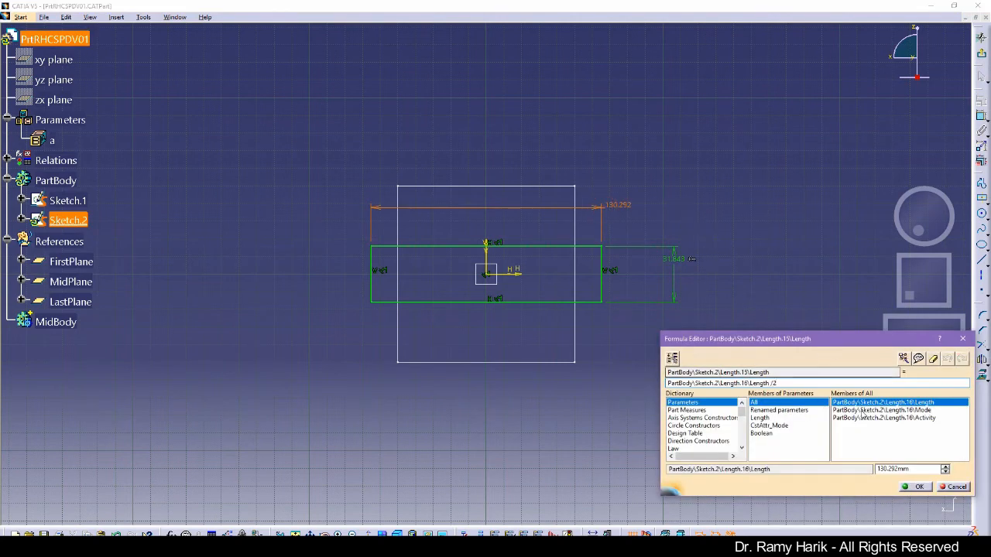
pyautogui.click(911, 487)
pyautogui.click(890, 507)
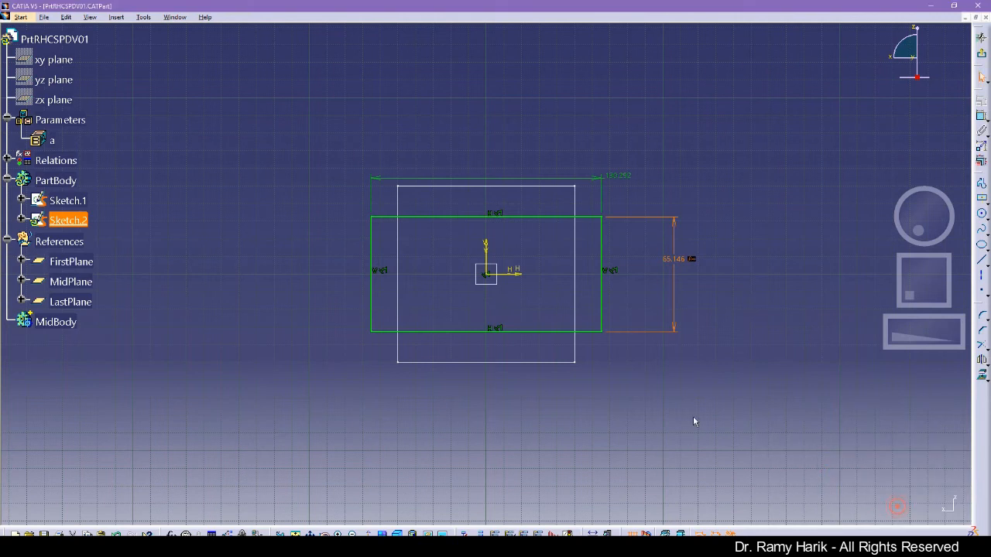
# Step: Drive the LastPlane rectangle's width with a formula equal to parameter a and exit the sketch
pyautogui.click(692, 417)
pyautogui.doubleClick(611, 179)
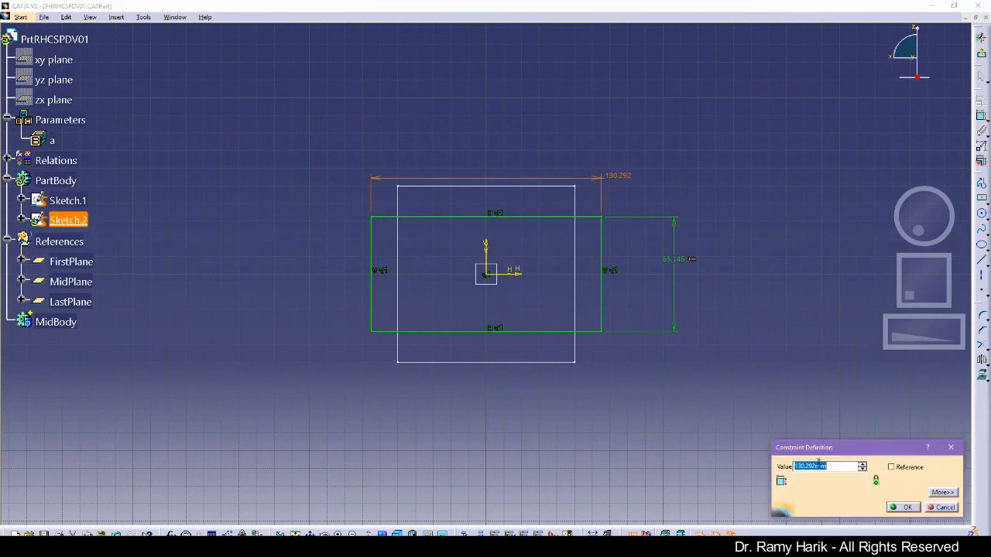
pyautogui.rightClick(822, 467)
pyautogui.click(859, 352)
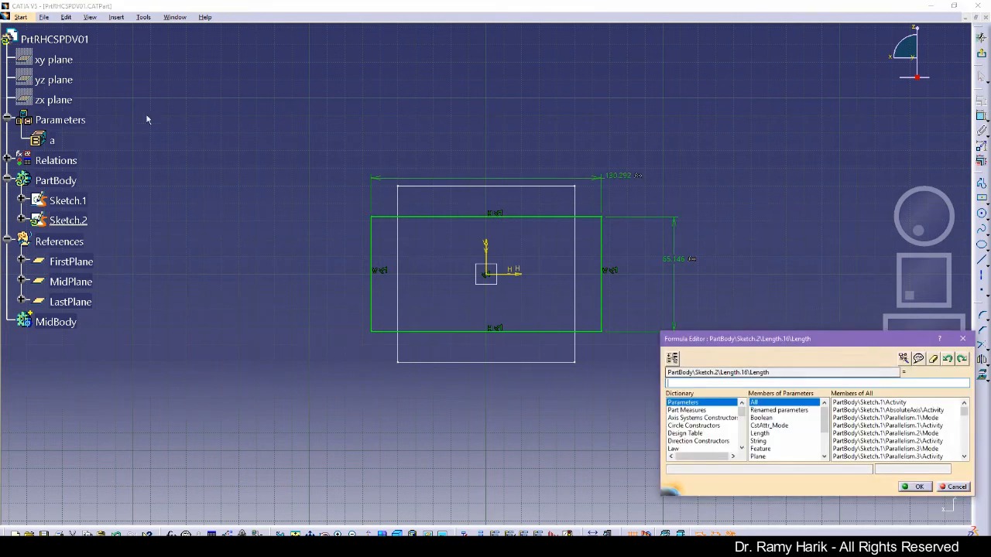
pyautogui.click(57, 141)
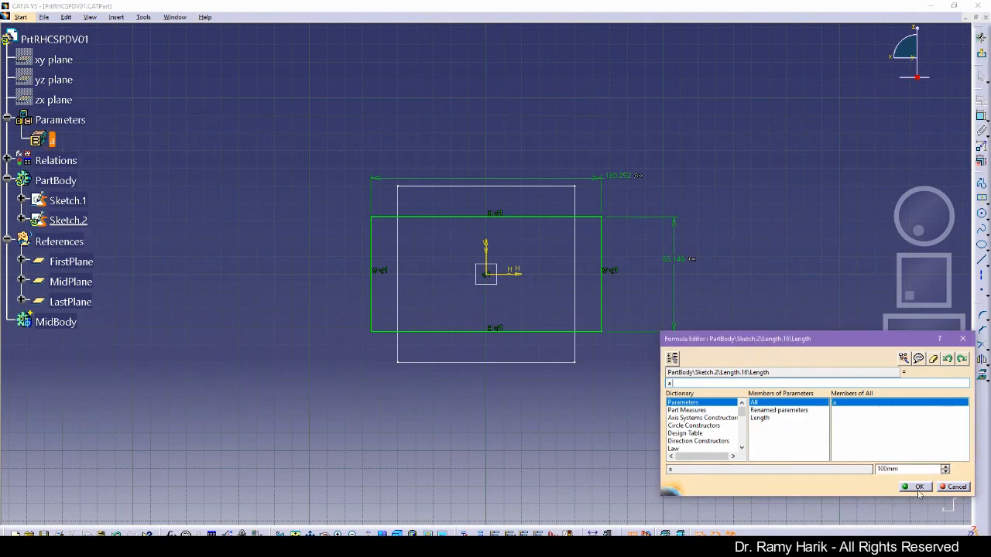
pyautogui.click(914, 486)
pyautogui.click(906, 507)
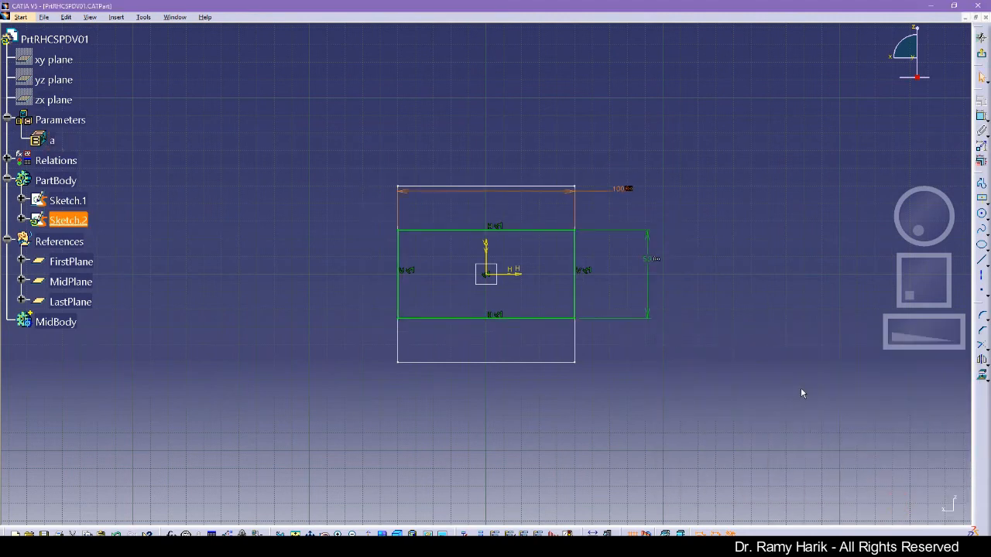
pyautogui.click(798, 387)
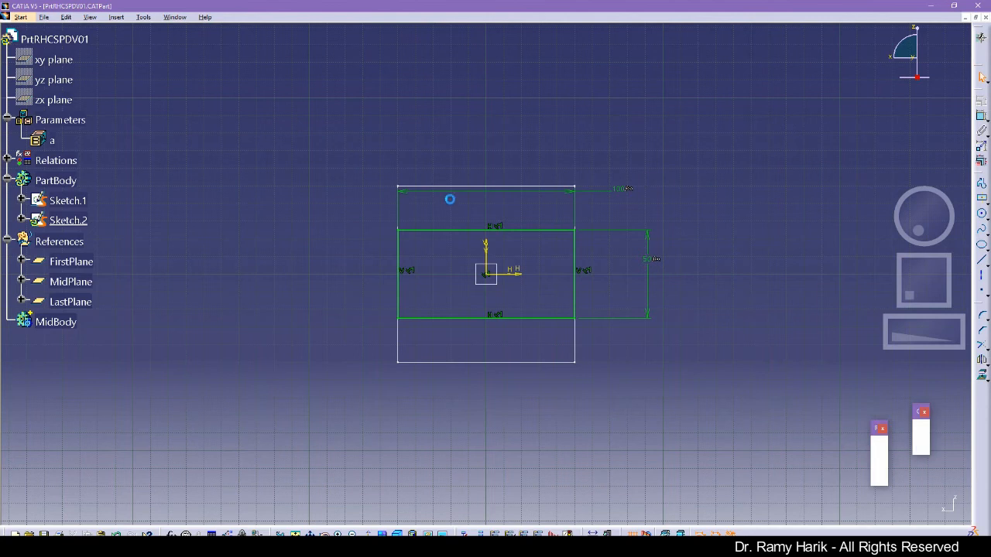
pyautogui.click(296, 532)
pyautogui.click(464, 388)
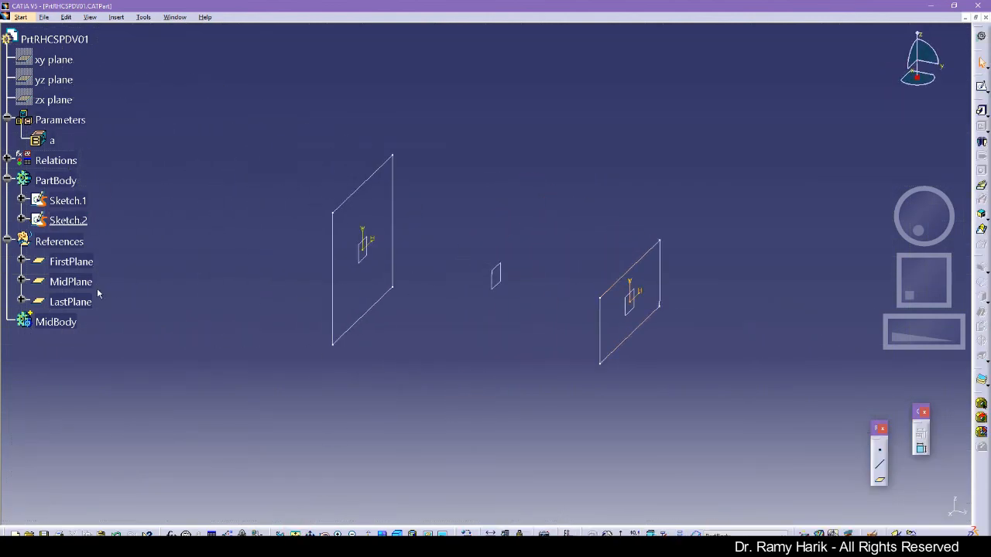
# Step: Define MidBody as the in-work object and open a new sketch on MidPlane
pyautogui.click(56, 321)
pyautogui.rightClick(56, 321)
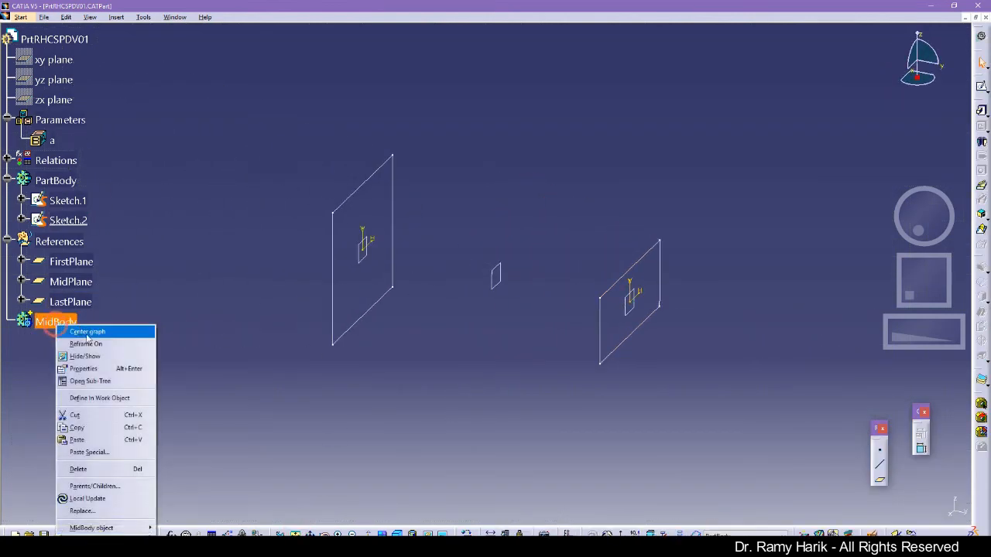
pyautogui.click(107, 398)
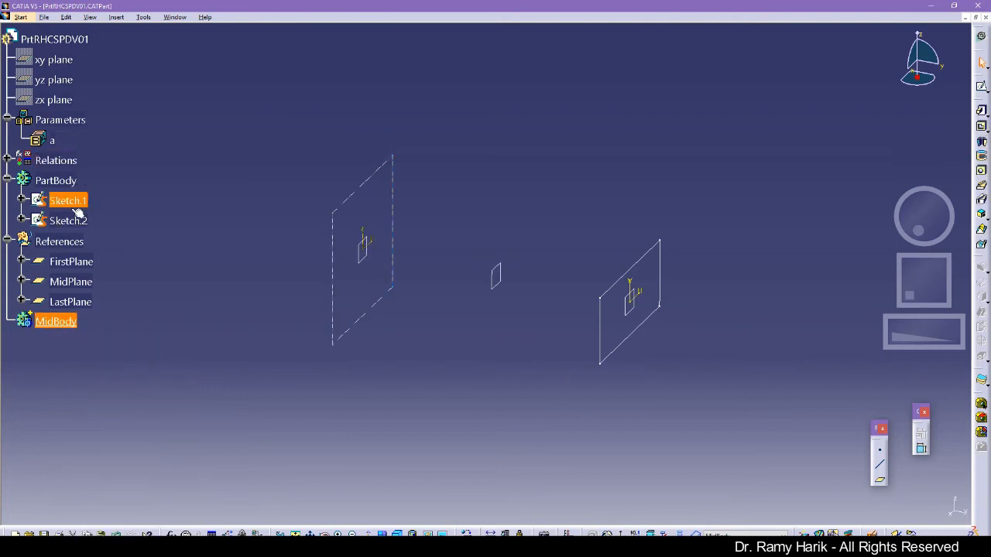
pyautogui.click(456, 342)
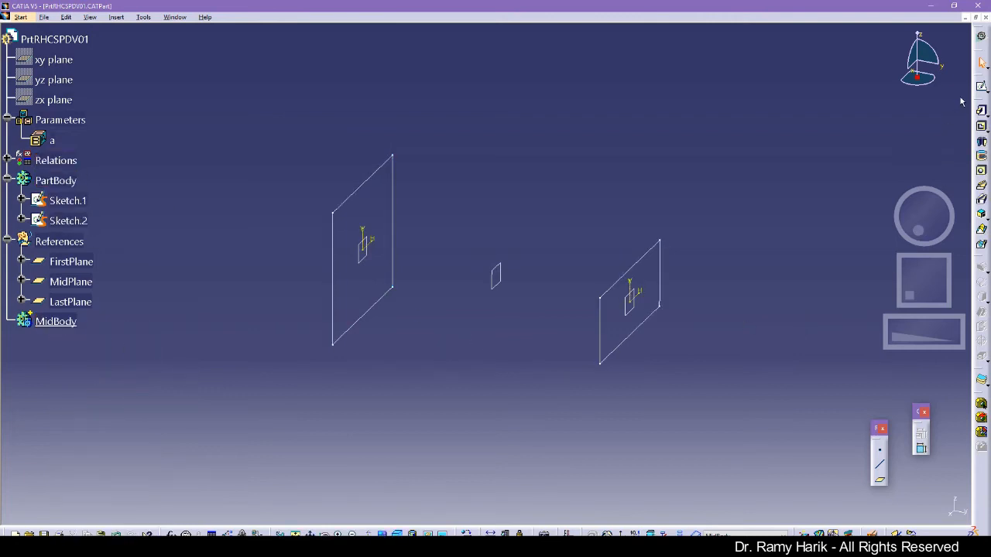
pyautogui.click(499, 273)
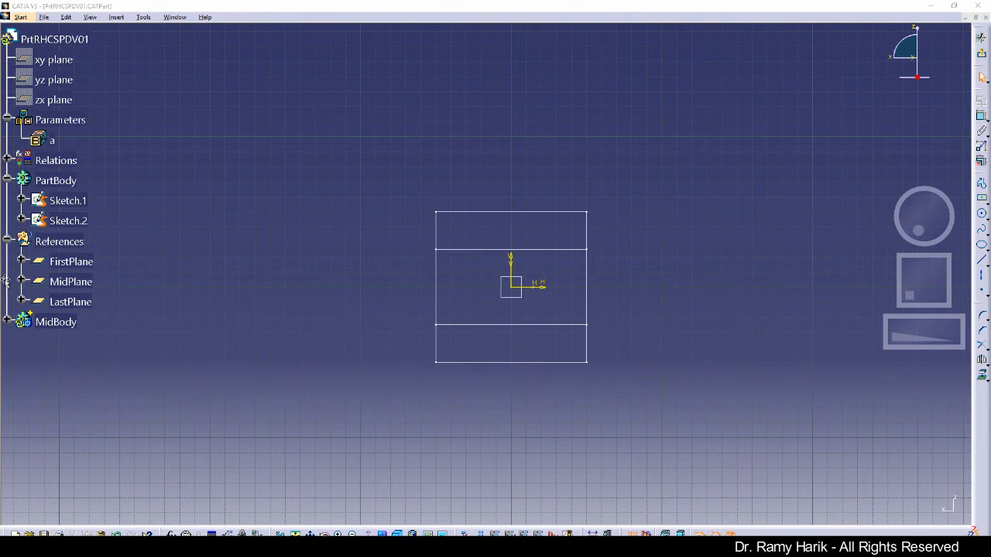
# Step: Check the mid-body instructions in the Word case study, then sketch a centered rectangle about 174 mm by 148 mm around the MidPlane sketch origin
pyautogui.moveTo(1, 19); pyautogui.dragTo(441, 37)
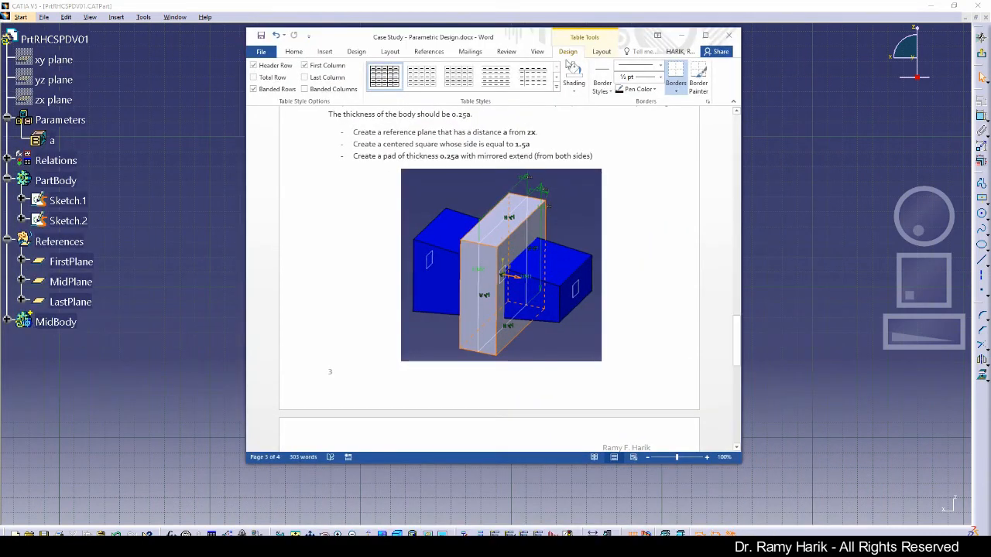
pyautogui.moveTo(625, 35)
pyautogui.mouseDown()
pyautogui.moveTo(625, 24)
pyautogui.moveTo(4, 8)
pyautogui.mouseUp()
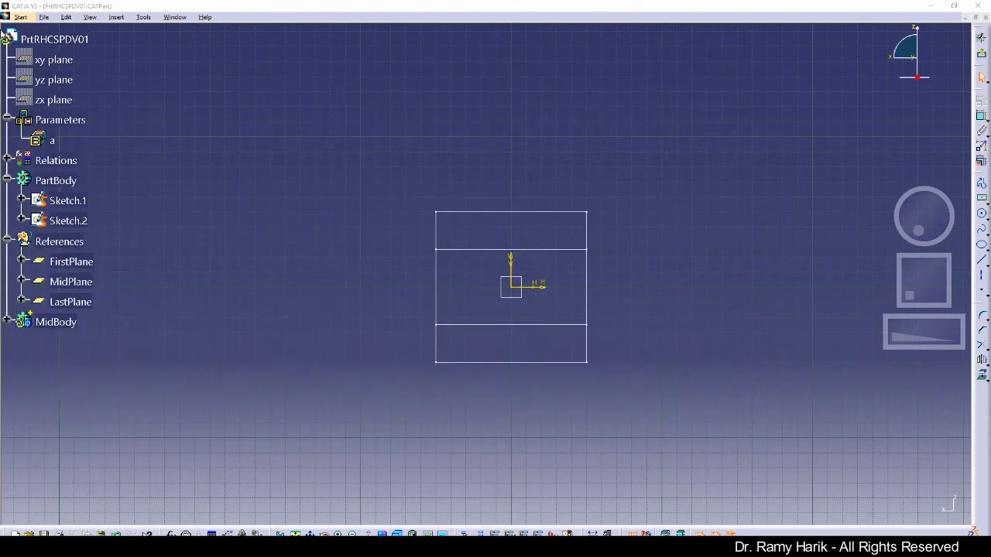
pyautogui.click(983, 200)
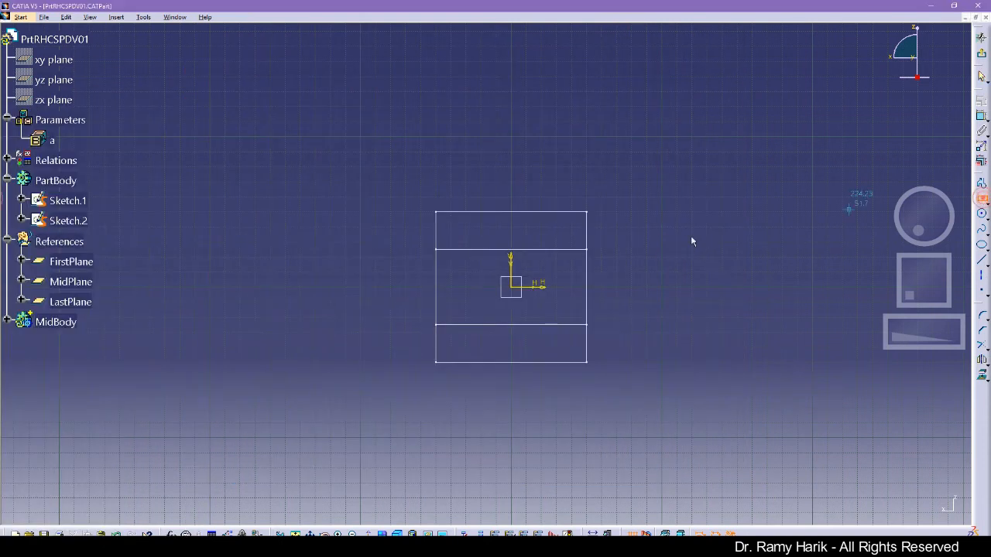
pyautogui.click(521, 297)
pyautogui.click(642, 398)
pyautogui.click(726, 338)
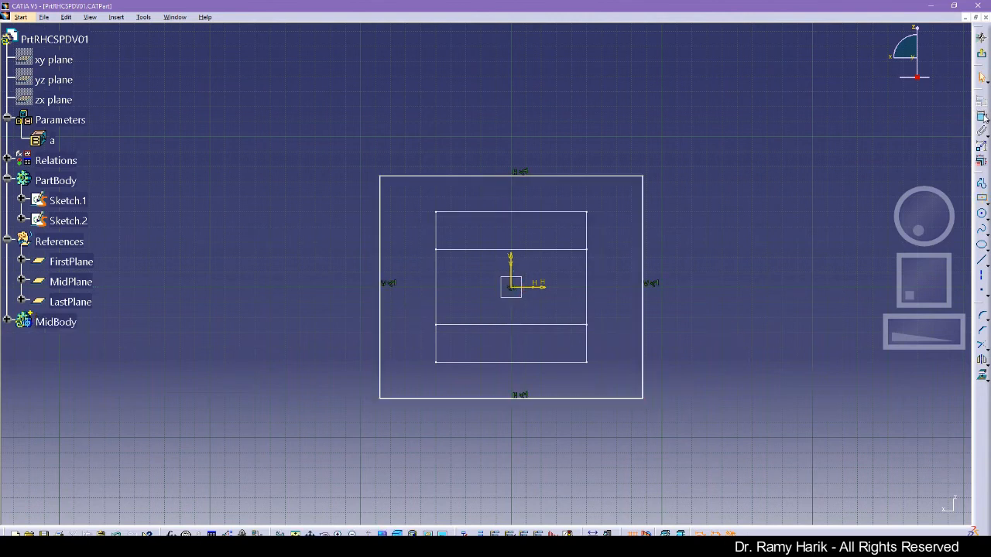
# Step: Dimension the height and width of the rectangle on MidPlane
pyautogui.click(644, 247)
pyautogui.click(724, 238)
pyautogui.click(620, 178)
pyautogui.click(639, 109)
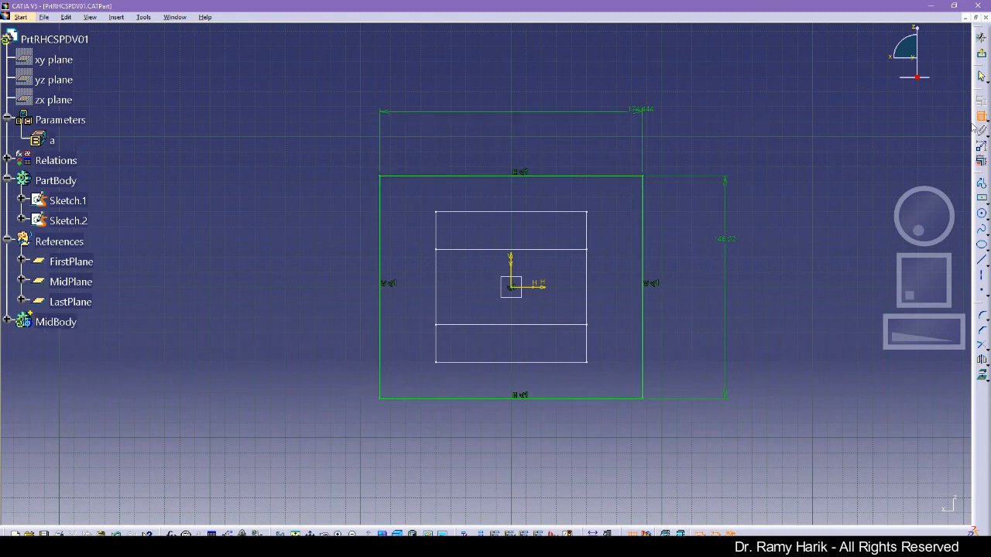
pyautogui.doubleClick(636, 108)
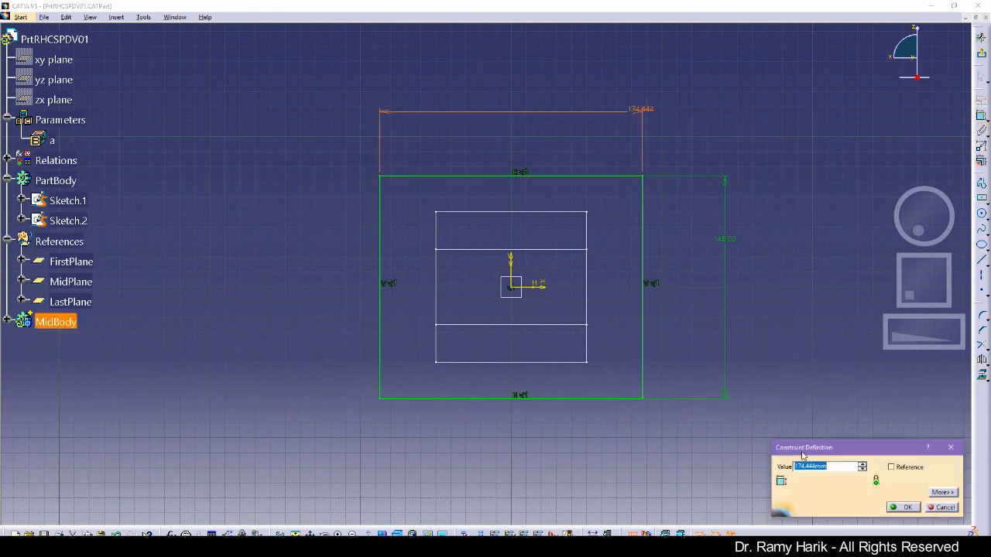
pyautogui.rightClick(808, 468)
pyautogui.click(832, 353)
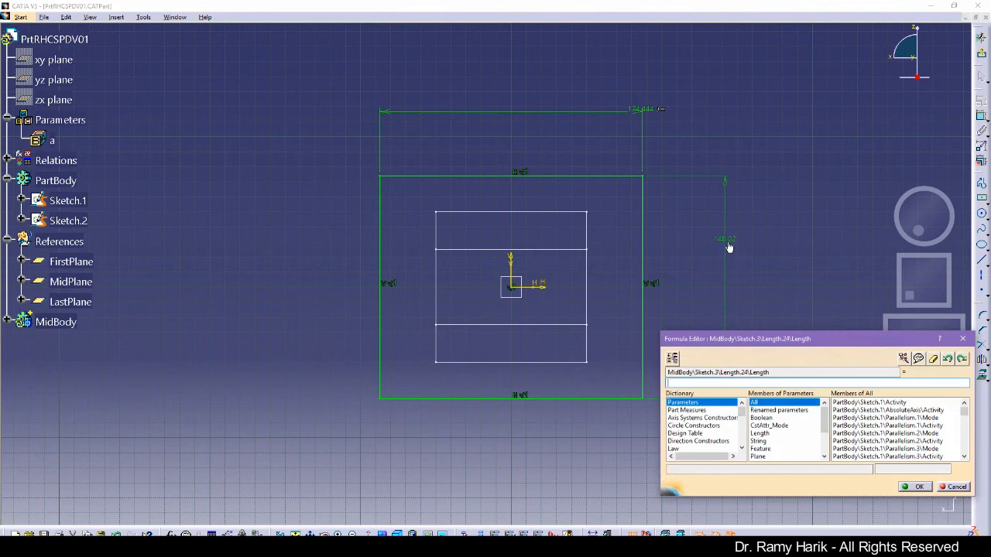
pyautogui.click(962, 339)
pyautogui.click(780, 380)
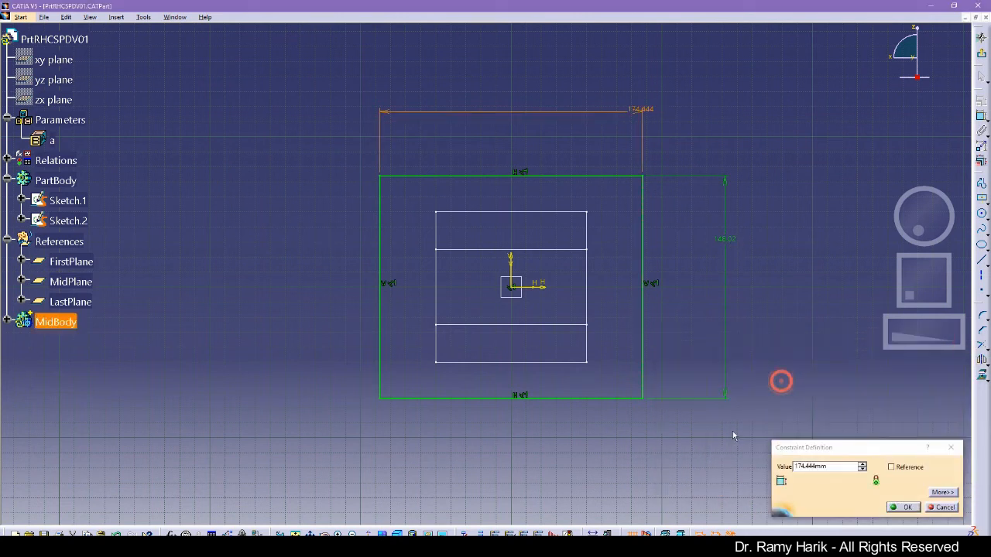
pyautogui.click(946, 506)
pyautogui.click(623, 467)
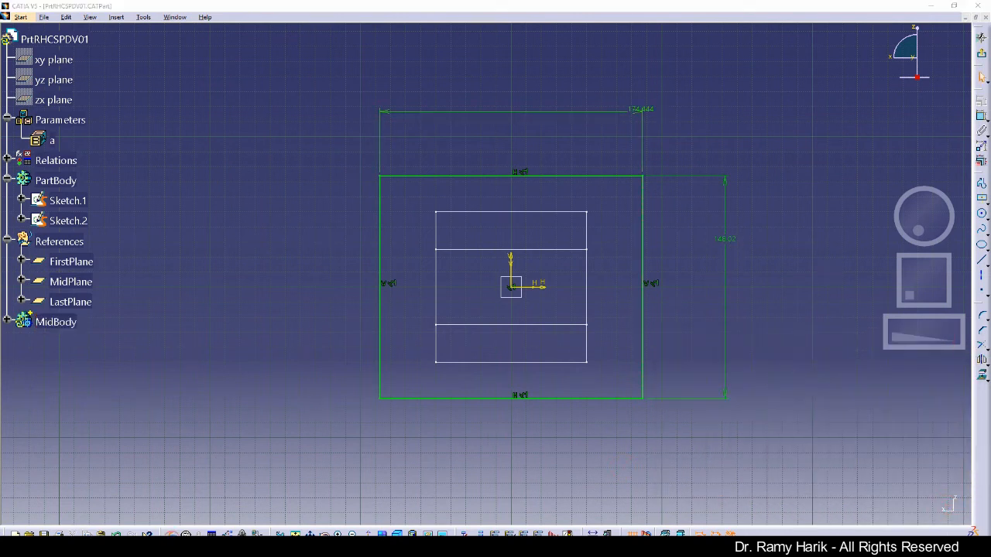
# Step: Drive the MidPlane rectangle's width with a formula equal to its height dimension
pyautogui.click(172, 534)
pyautogui.moveTo(777, 256); pyautogui.dragTo(408, 250)
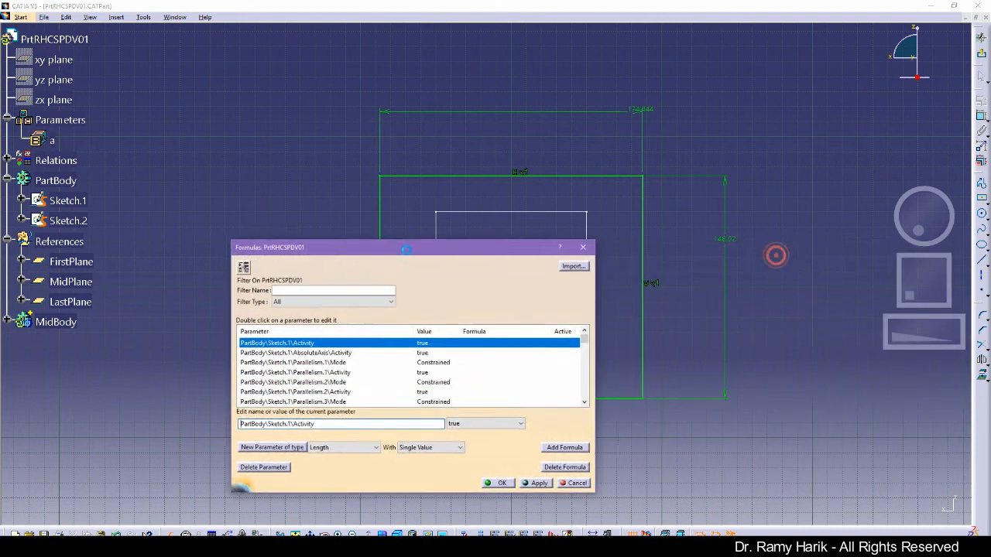
pyautogui.click(639, 109)
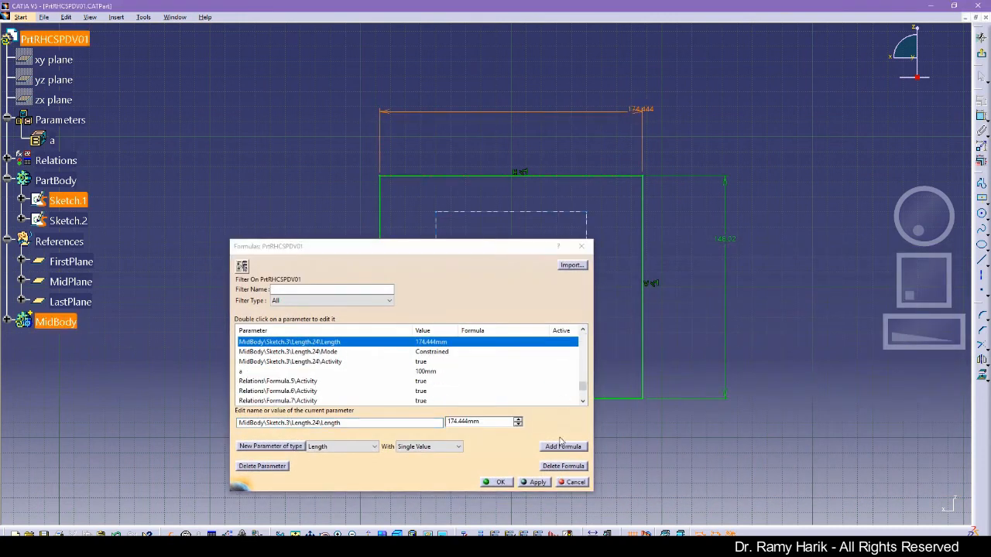
pyautogui.click(563, 446)
pyautogui.click(724, 240)
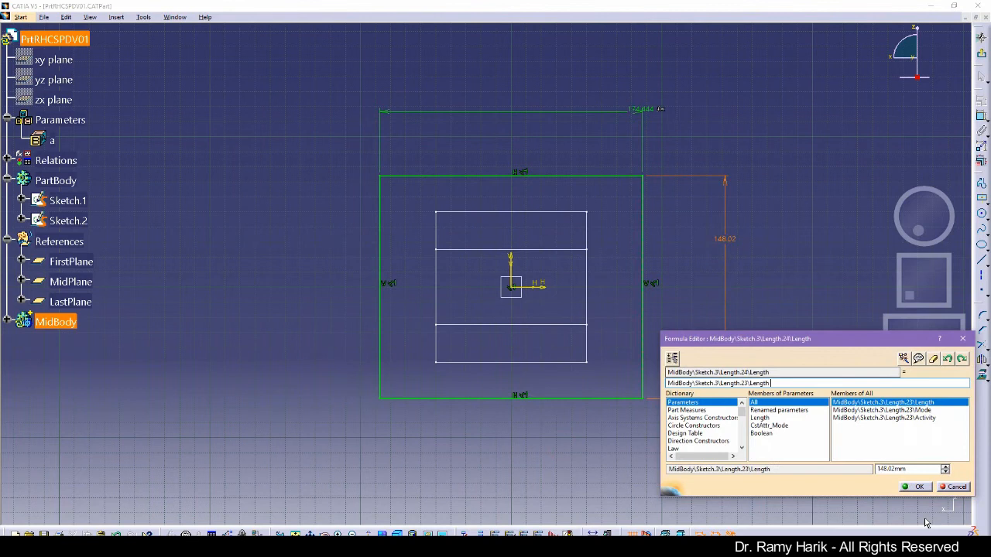
pyautogui.press('Return')
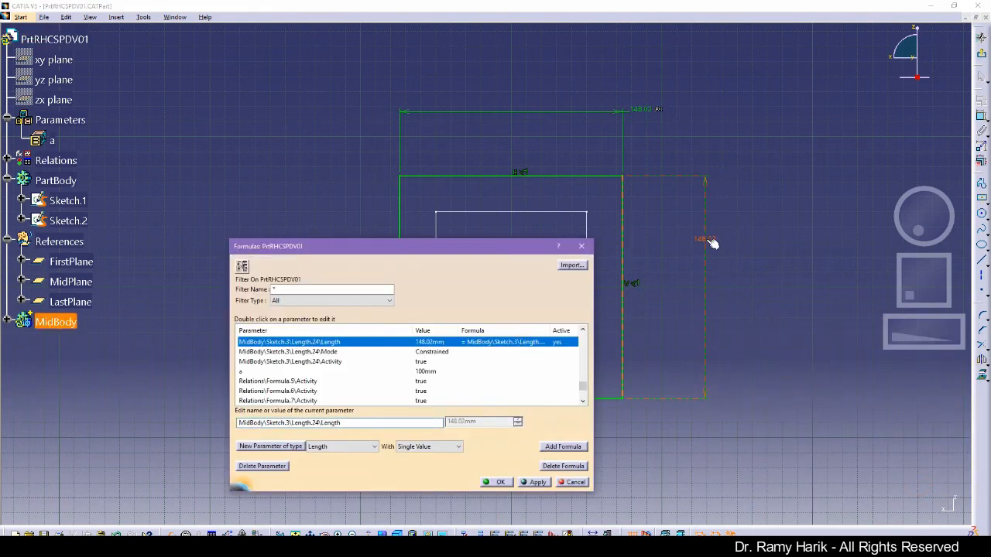
# Step: Drive the MidPlane square's height with the formula a*1.5 and exit the sketch
pyautogui.click(562, 447)
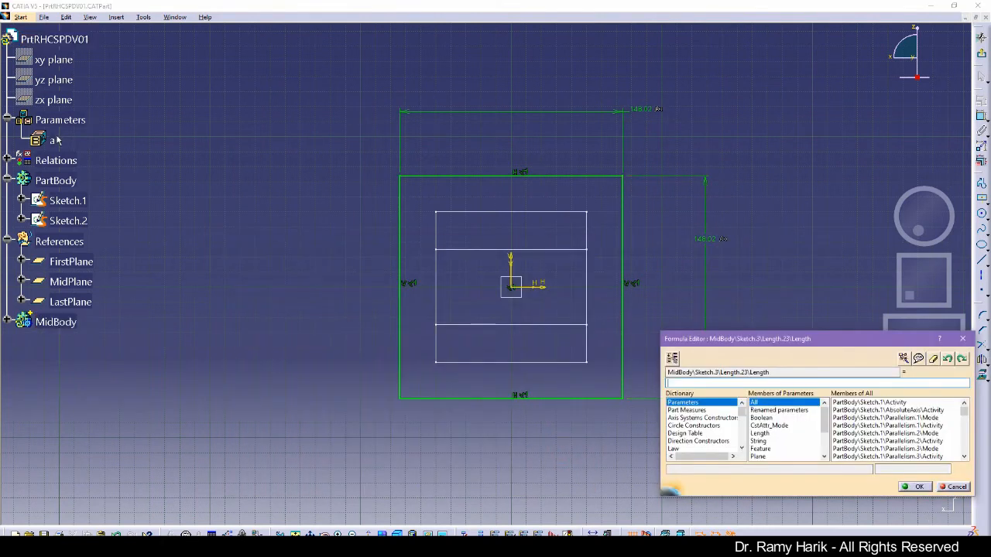
pyautogui.click(58, 142)
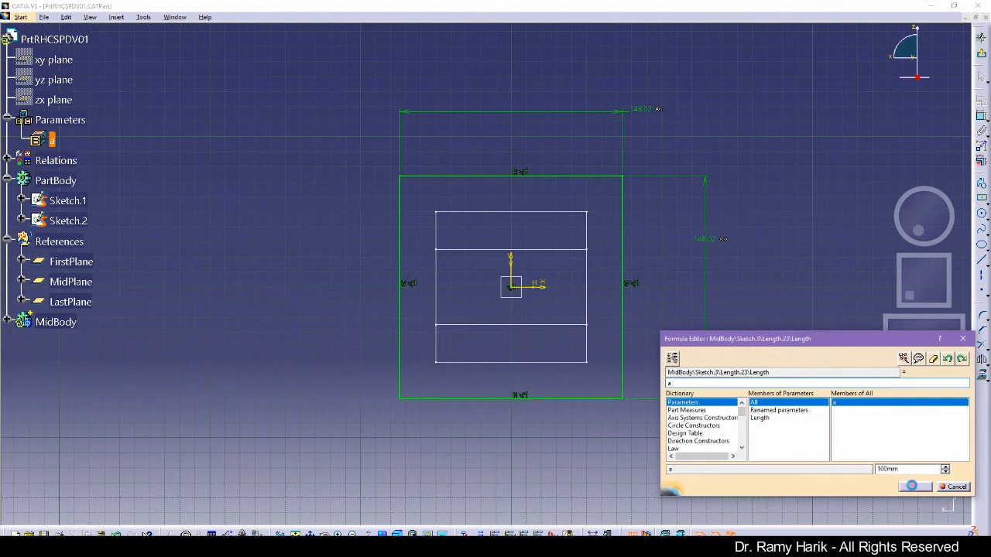
pyautogui.click(915, 486)
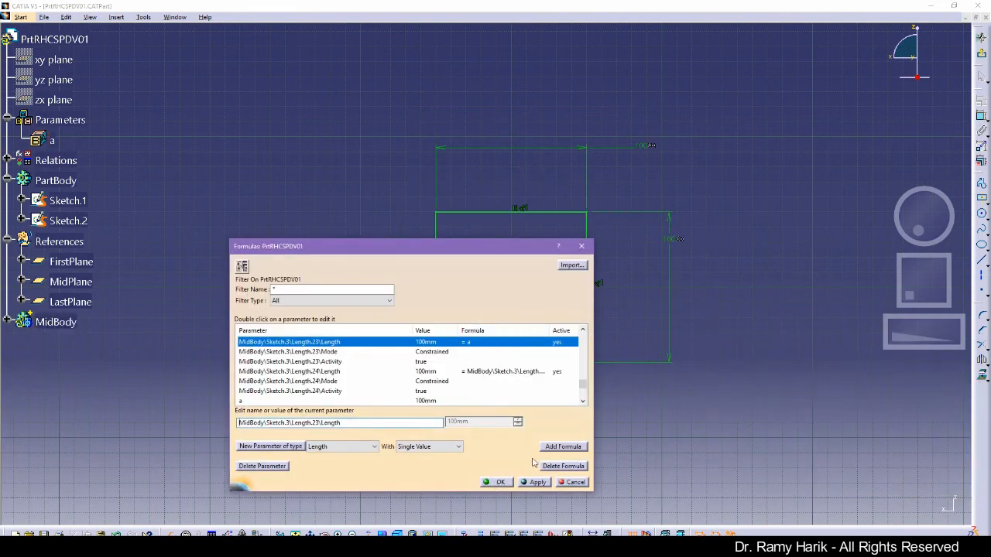
pyautogui.doubleClick(465, 341)
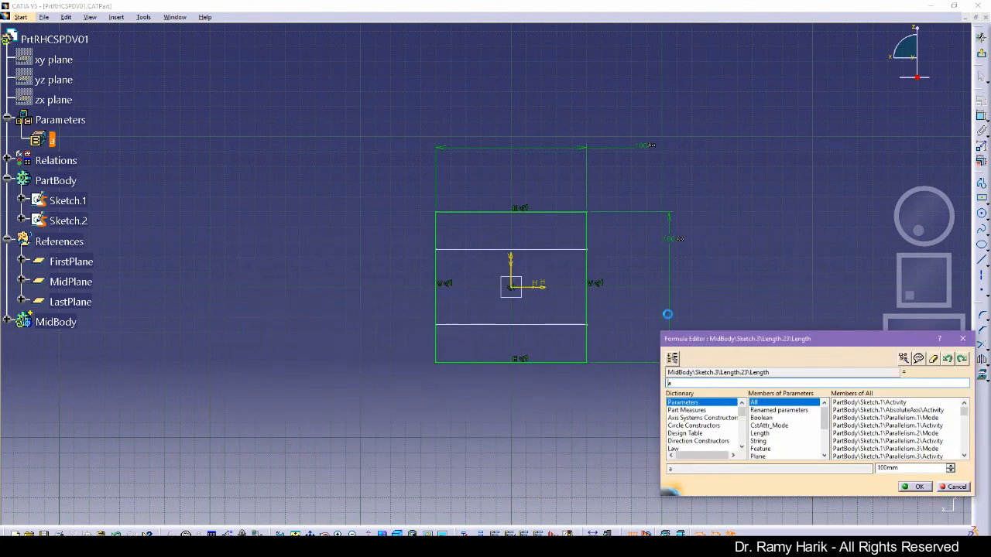
pyautogui.click(673, 384)
pyautogui.click(915, 486)
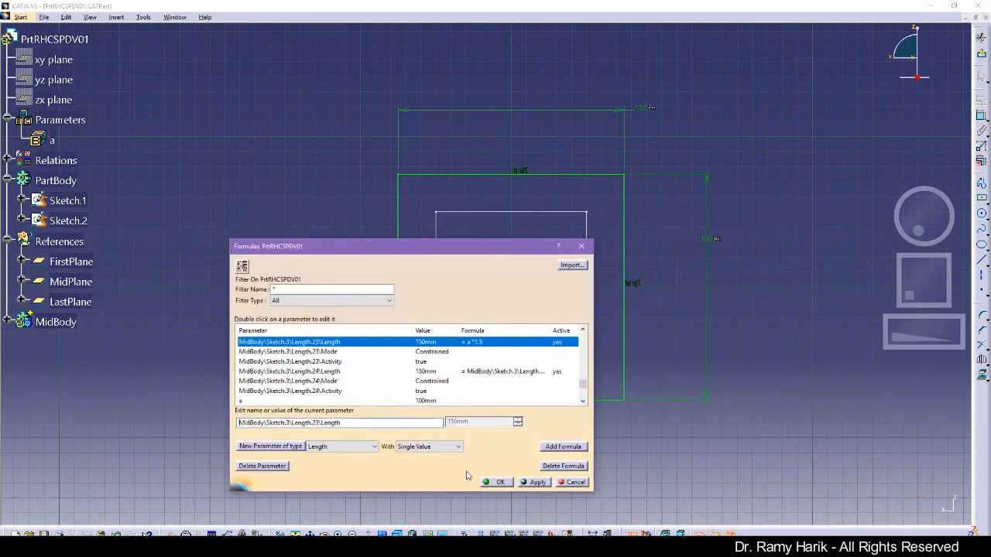
pyautogui.click(501, 483)
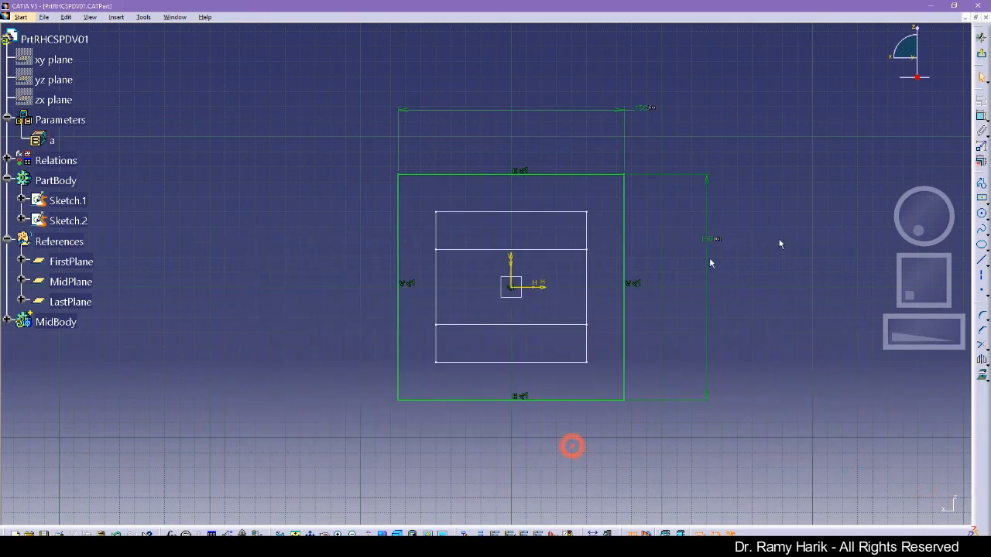
pyautogui.click(983, 54)
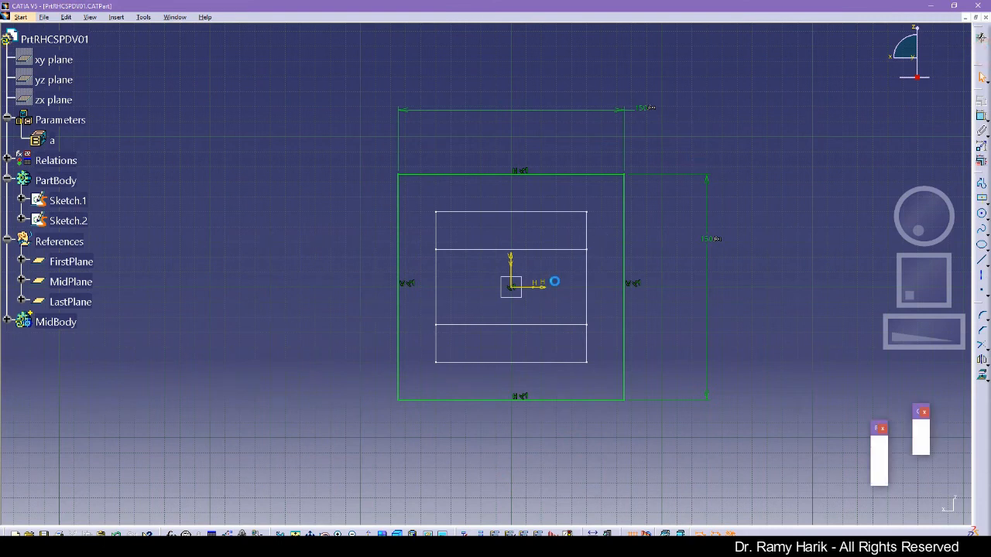
pyautogui.click(558, 401)
# Step: Expand MidBody in the tree and define PartBody as the in-work object
pyautogui.click(56, 322)
pyautogui.click(6, 322)
pyautogui.click(69, 201)
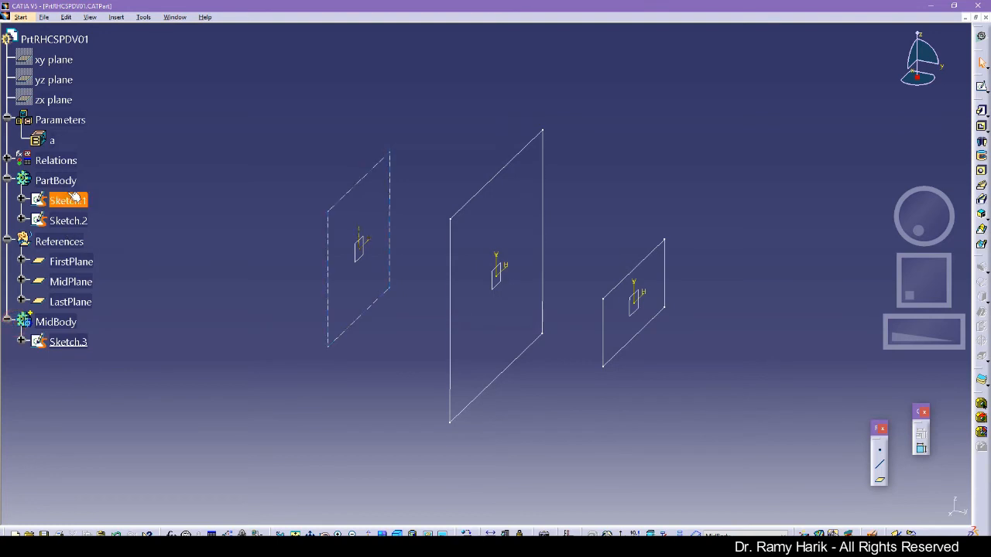
pyautogui.rightClick(56, 180)
pyautogui.click(109, 255)
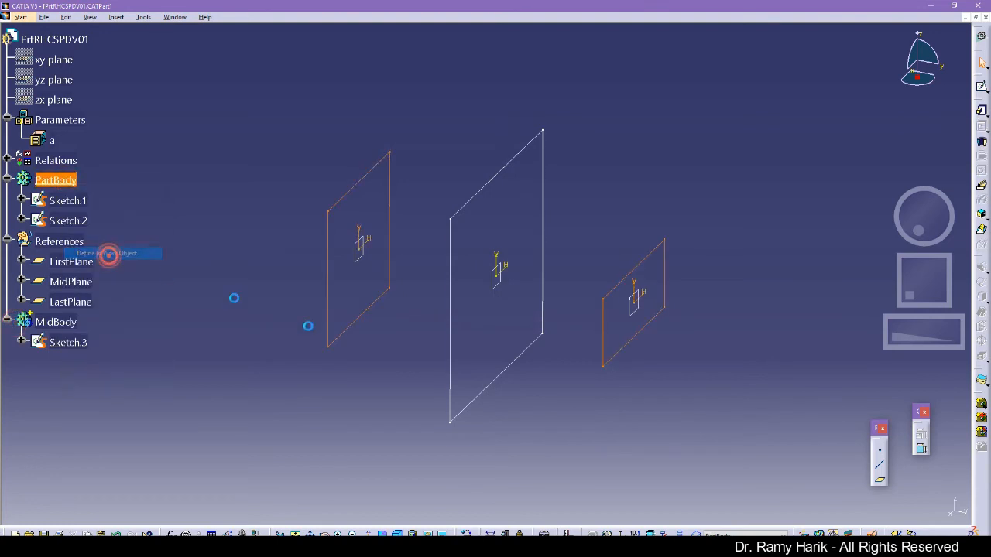
pyautogui.click(411, 408)
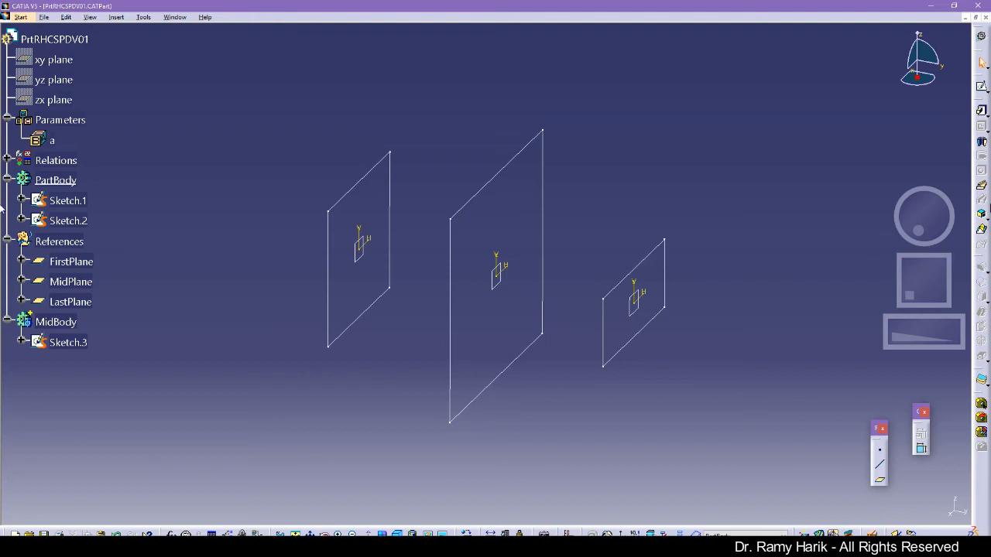
# Step: Create a multi-sections solid through Sketch.1 and Sketch.2 in PartBody, checking its preview against the expected result in the case study document
pyautogui.click(982, 231)
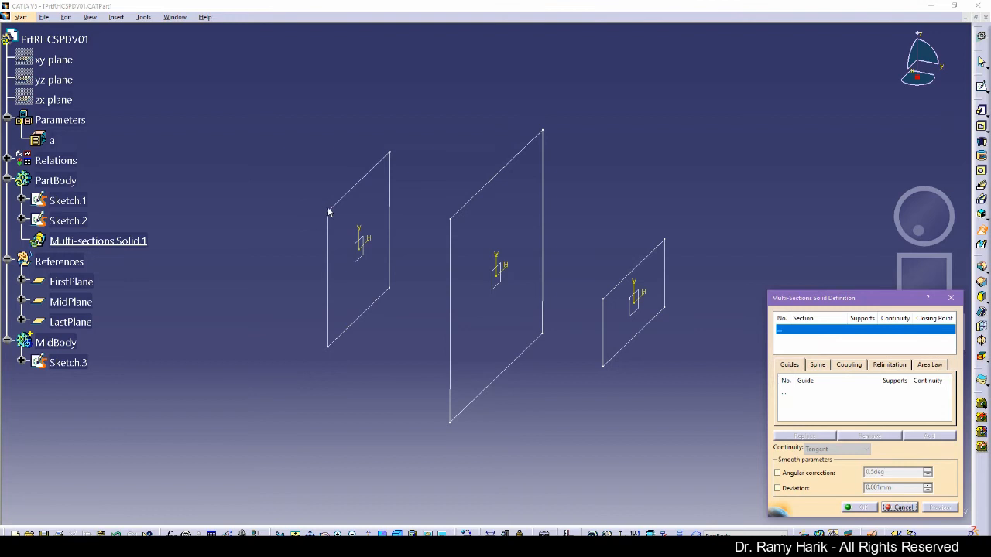
pyautogui.click(86, 202)
pyautogui.click(79, 202)
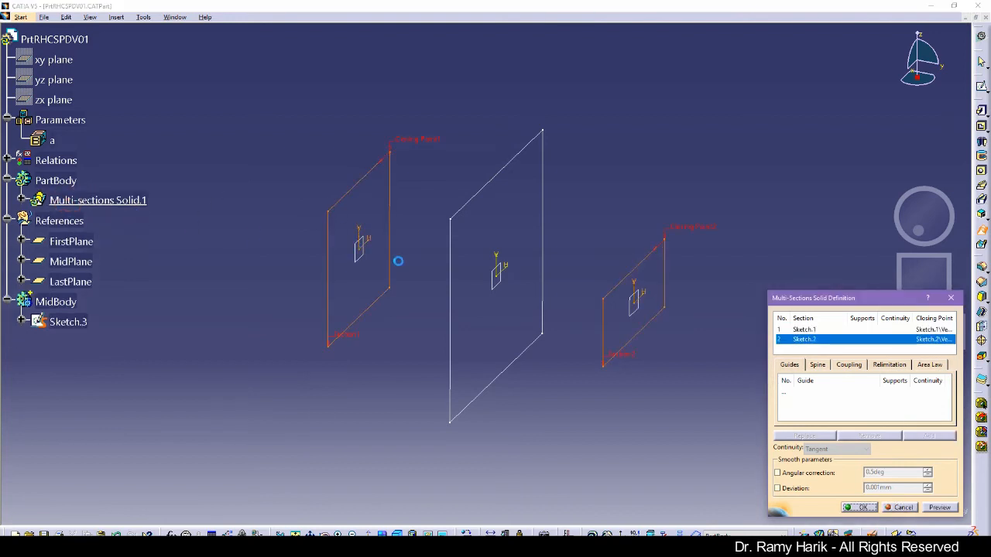
pyautogui.click(938, 510)
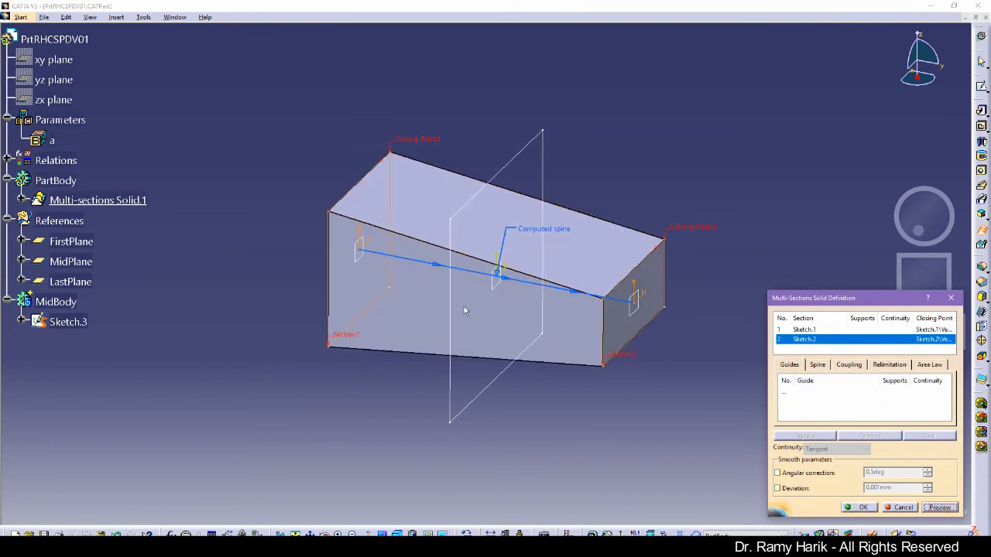
pyautogui.moveTo(1, 9); pyautogui.dragTo(427, 112)
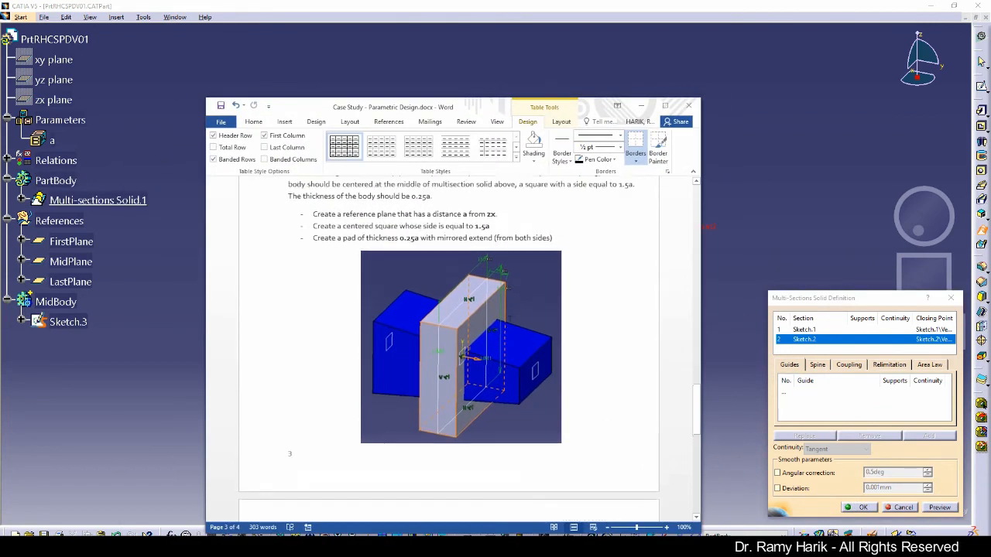
pyautogui.scroll(5, 377, 259)
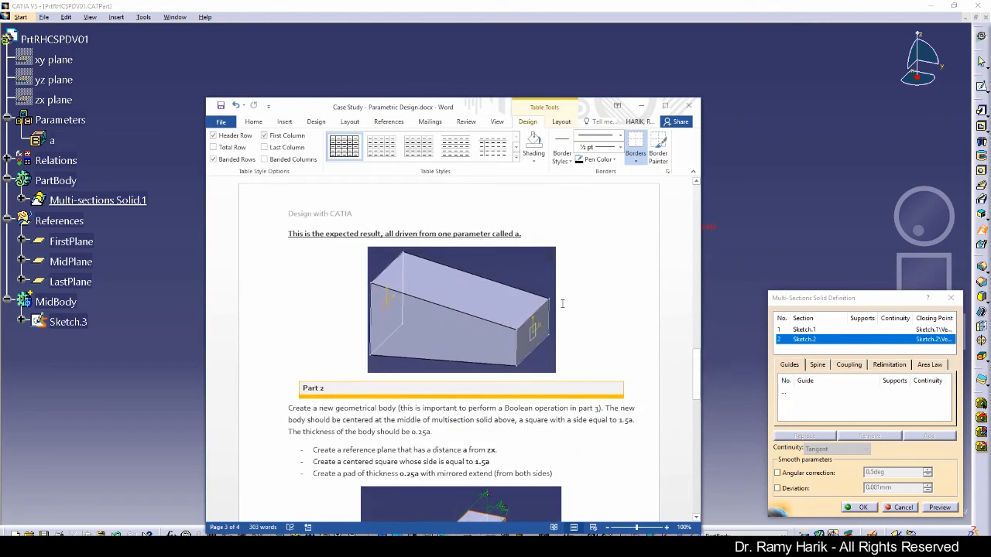
pyautogui.moveTo(584, 101); pyautogui.dragTo(1, 48)
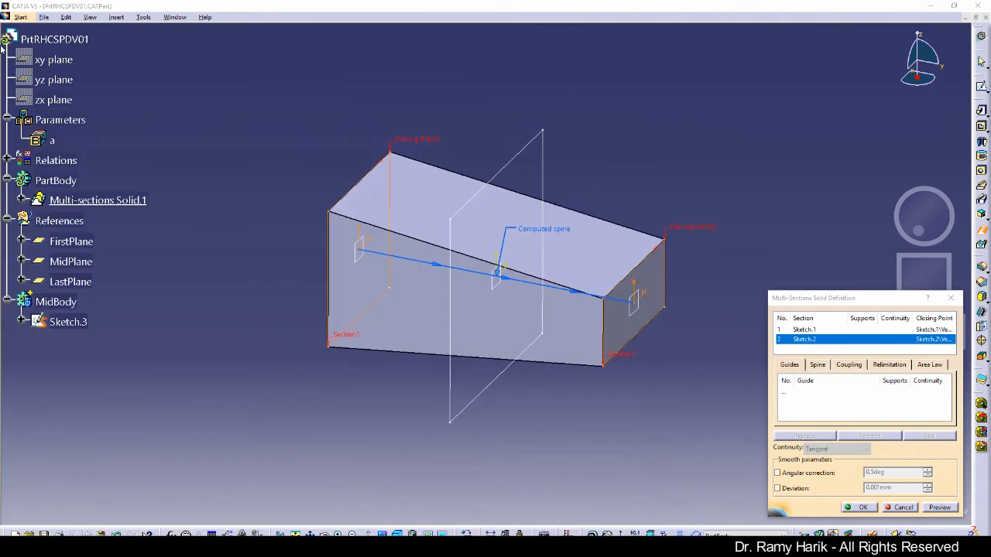
pyautogui.click(863, 507)
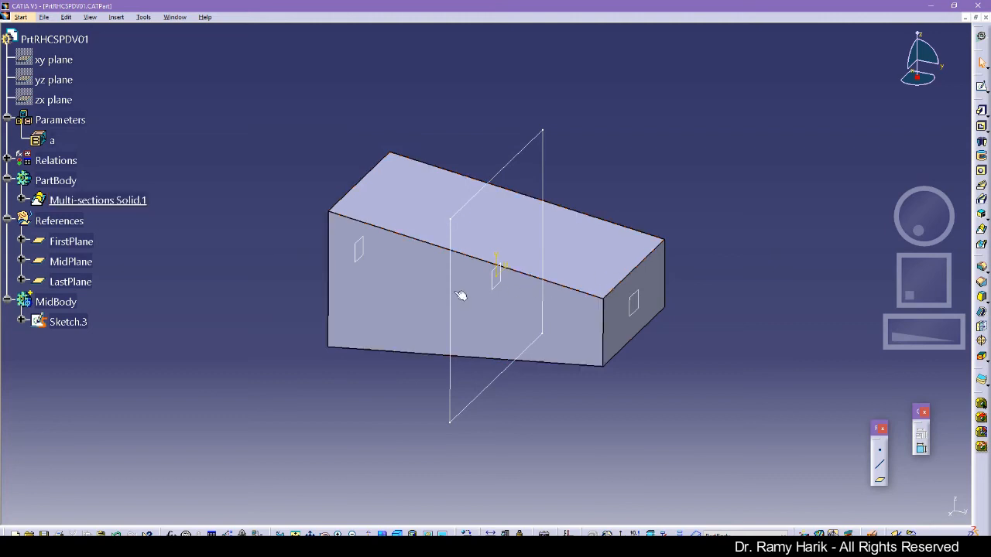
# Step: Define MidBody as the in-work object
pyautogui.click(65, 324)
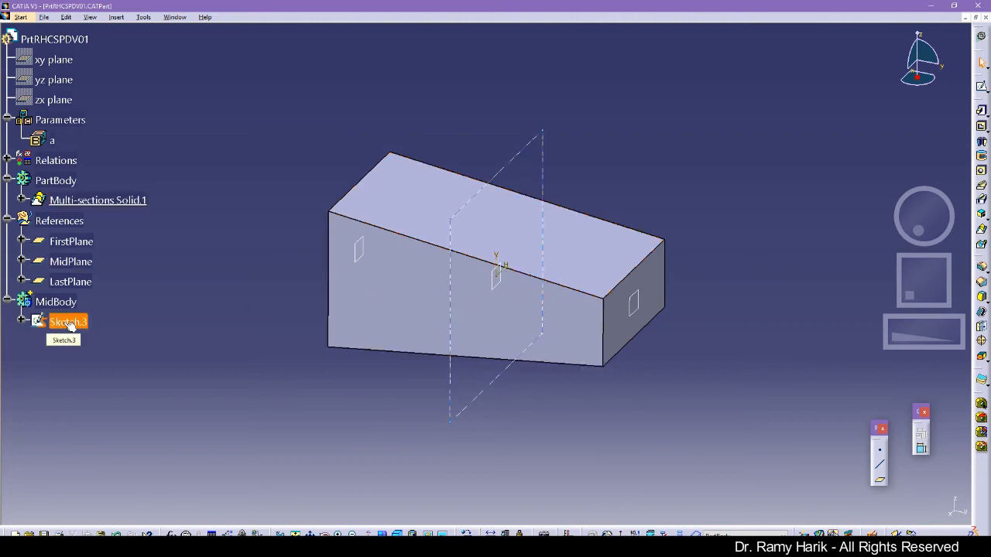
pyautogui.click(56, 301)
pyautogui.rightClick(56, 301)
pyautogui.click(100, 378)
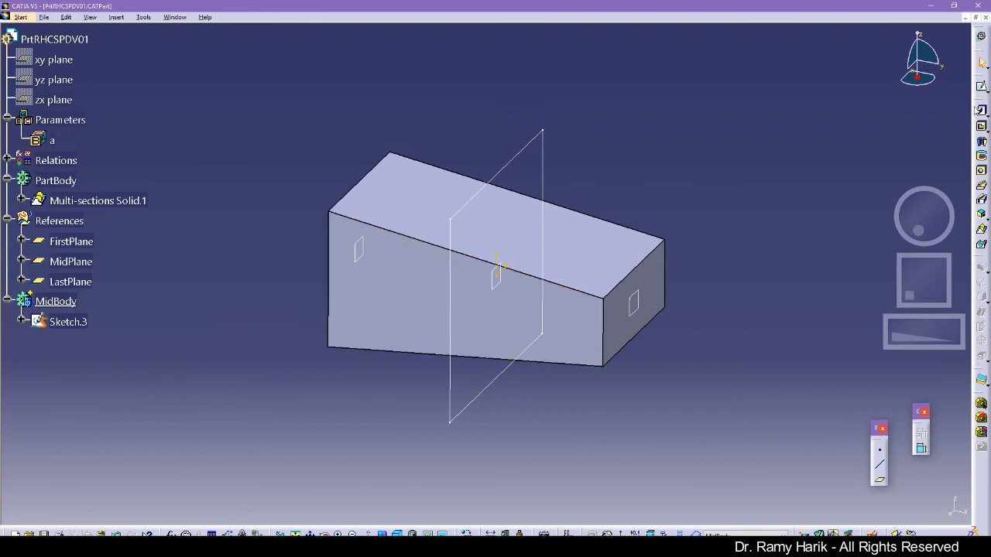
# Step: Start a pad from the MidPlane square sketch with mirrored extent
pyautogui.click(981, 111)
pyautogui.click(520, 159)
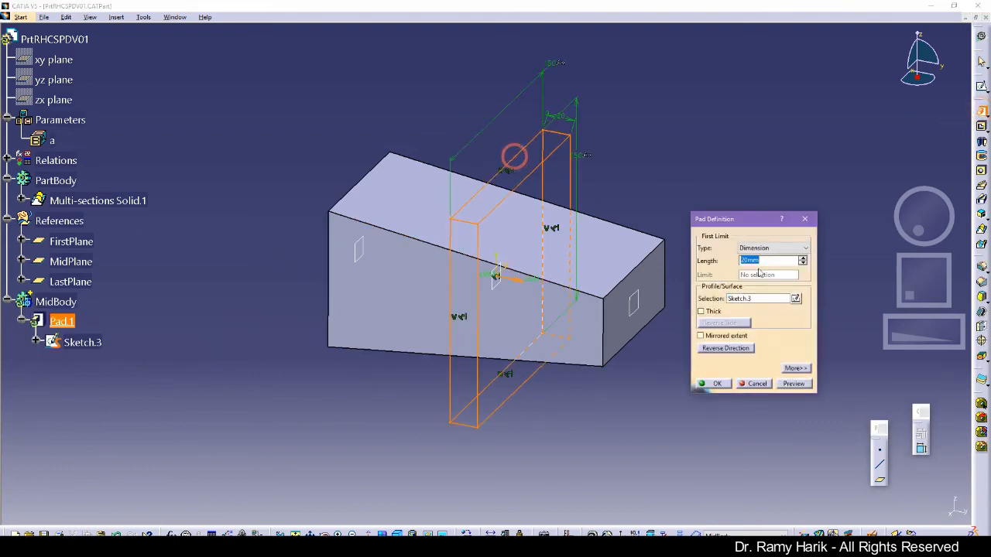
pyautogui.click(701, 336)
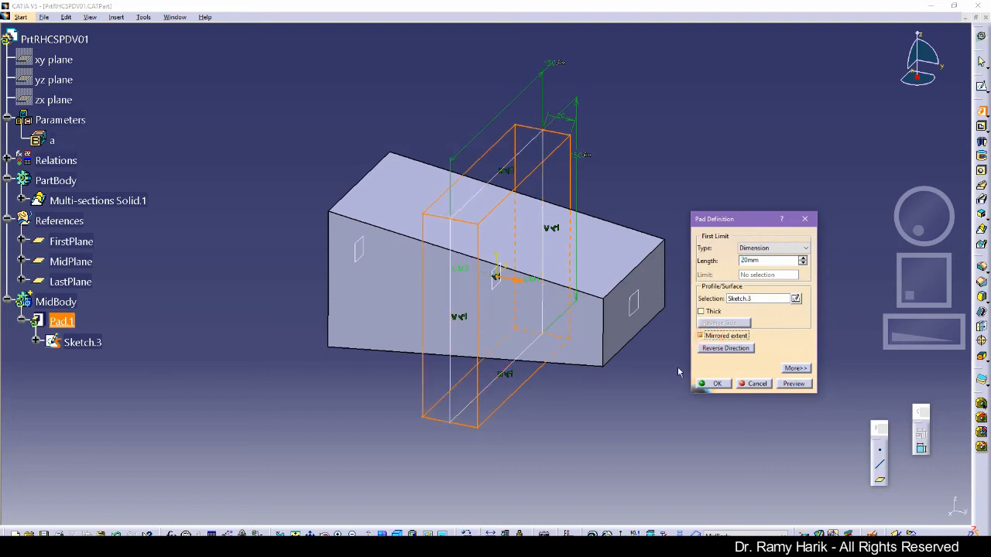
pyautogui.click(4, 353)
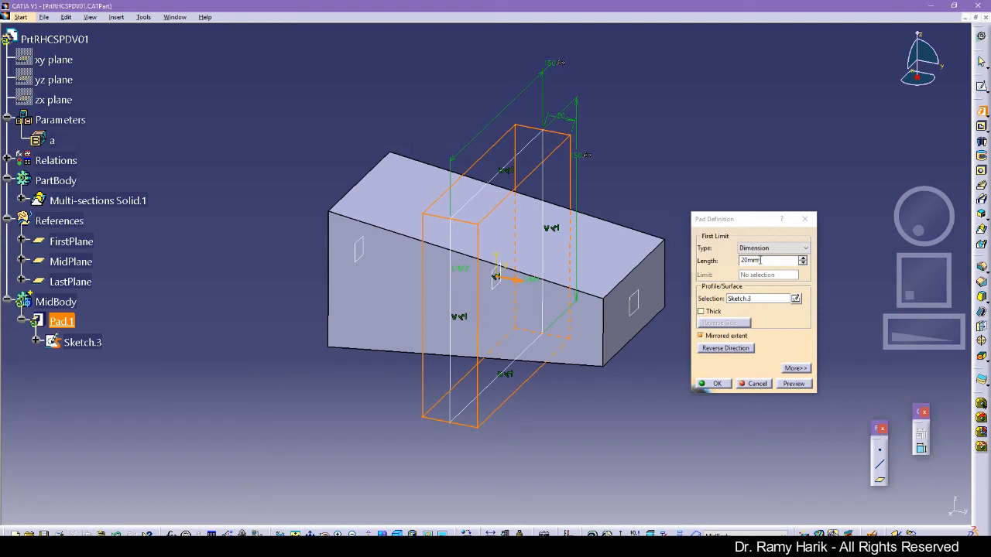
# Step: Drive the pad's length with a formula equal to 0.25a, then preview and create the pad
pyautogui.rightClick(749, 261)
pyautogui.click(774, 270)
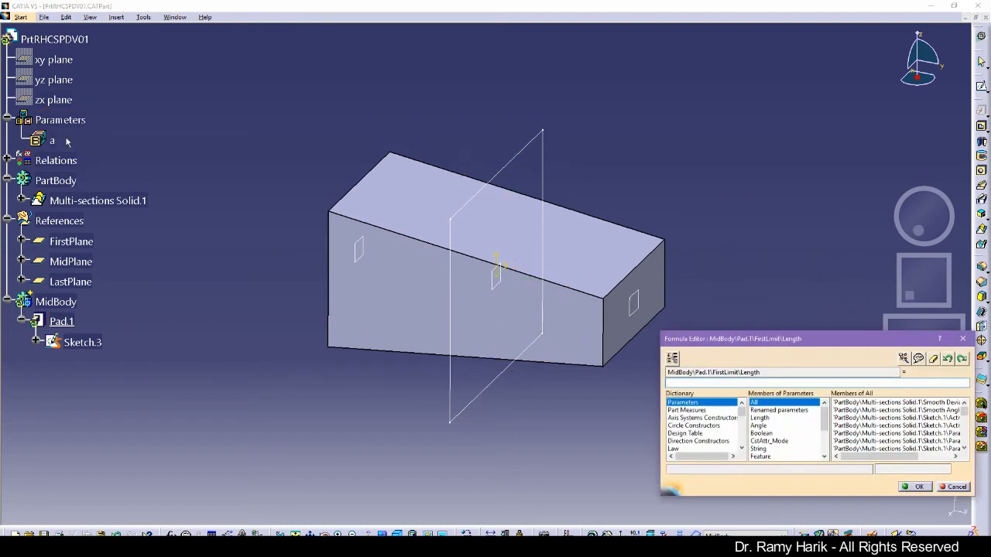
pyautogui.click(56, 139)
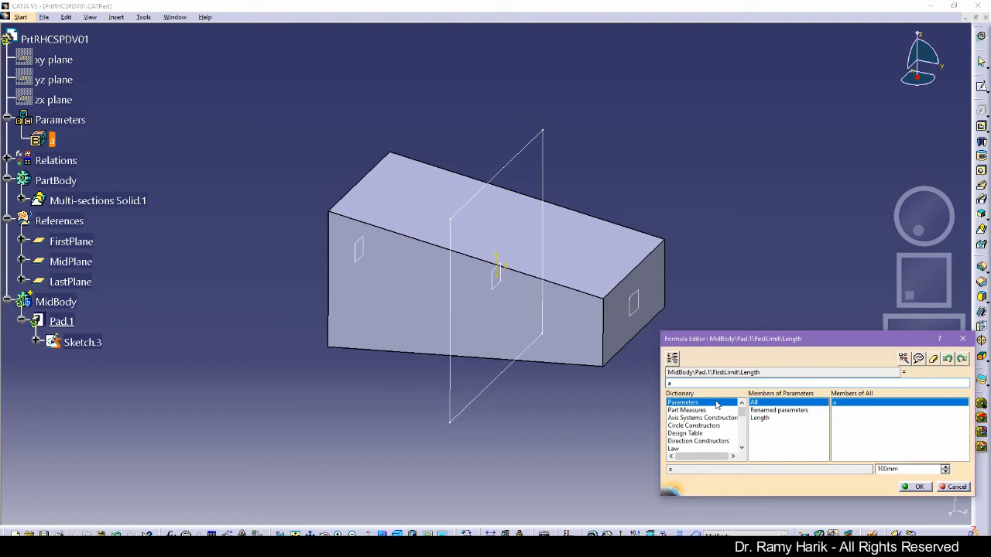
pyautogui.click(917, 486)
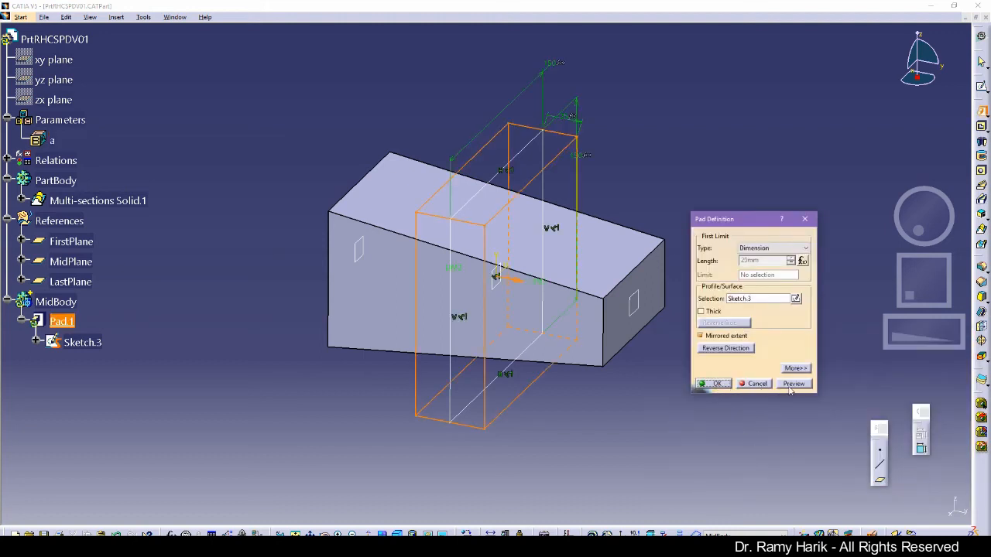
pyautogui.click(793, 383)
pyautogui.click(713, 384)
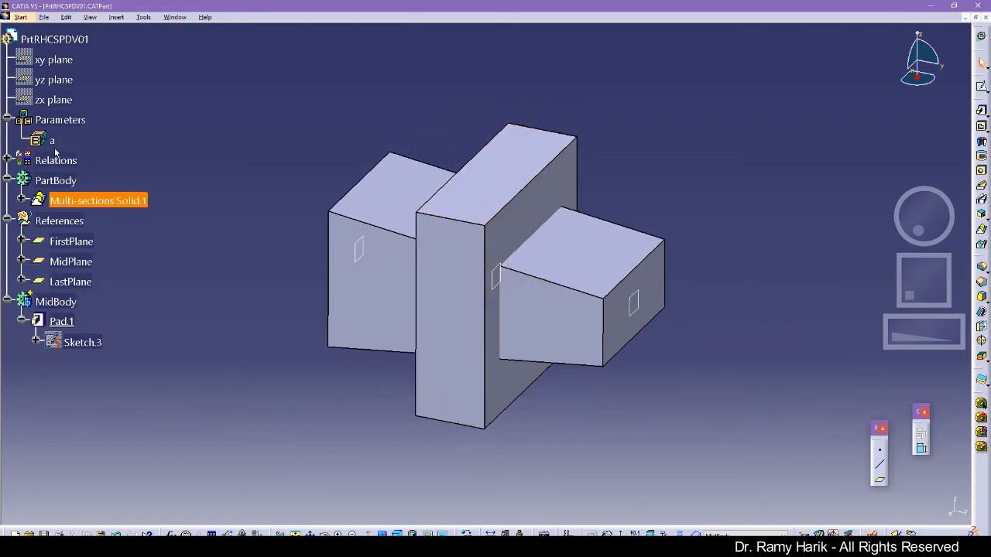
# Step: Give PartBody a medium blue fill with slight transparency in its graphic properties
pyautogui.rightClick(59, 181)
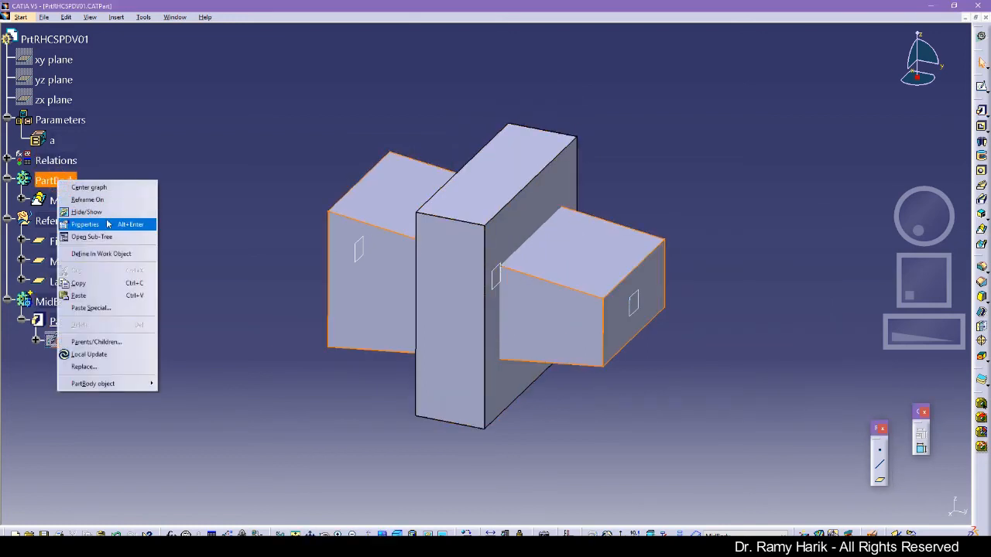
pyautogui.click(107, 223)
pyautogui.click(822, 248)
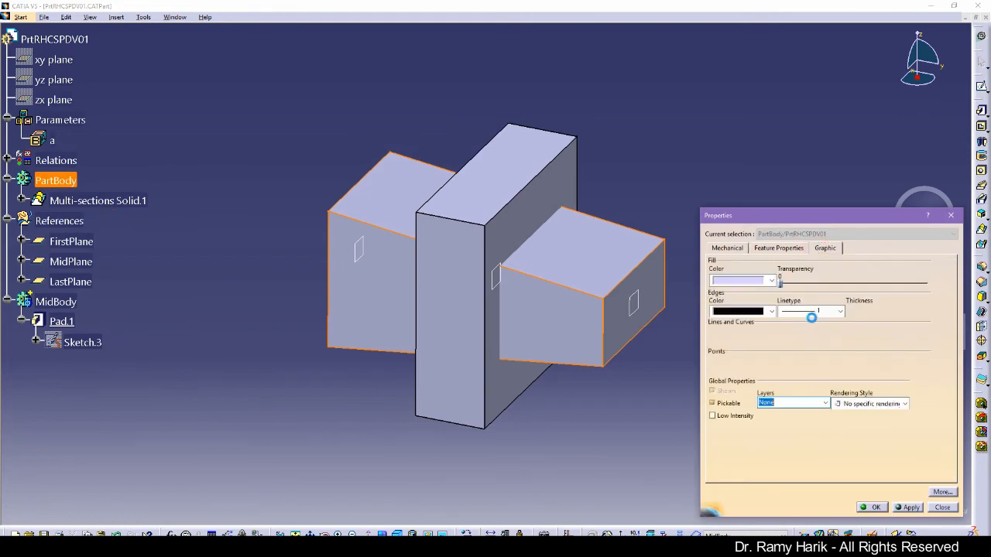
pyautogui.click(772, 281)
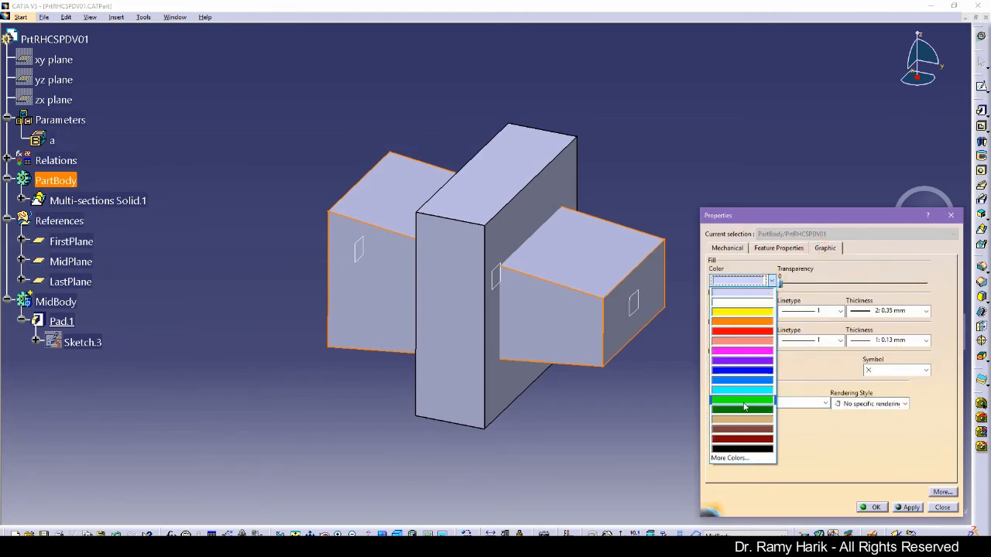
pyautogui.click(747, 370)
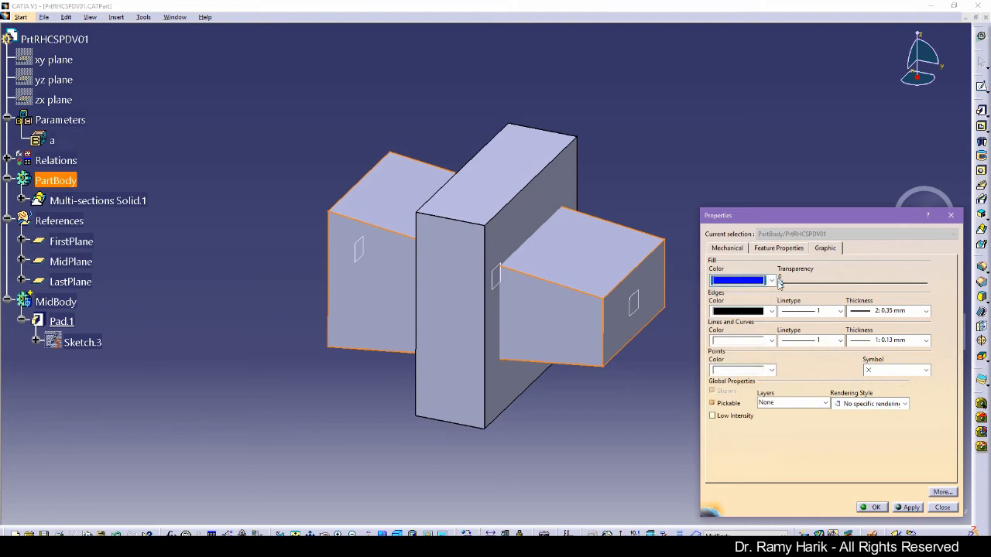
pyautogui.click(760, 281)
pyautogui.click(747, 381)
pyautogui.click(782, 282)
pyautogui.click(782, 282)
pyautogui.click(905, 507)
pyautogui.click(874, 508)
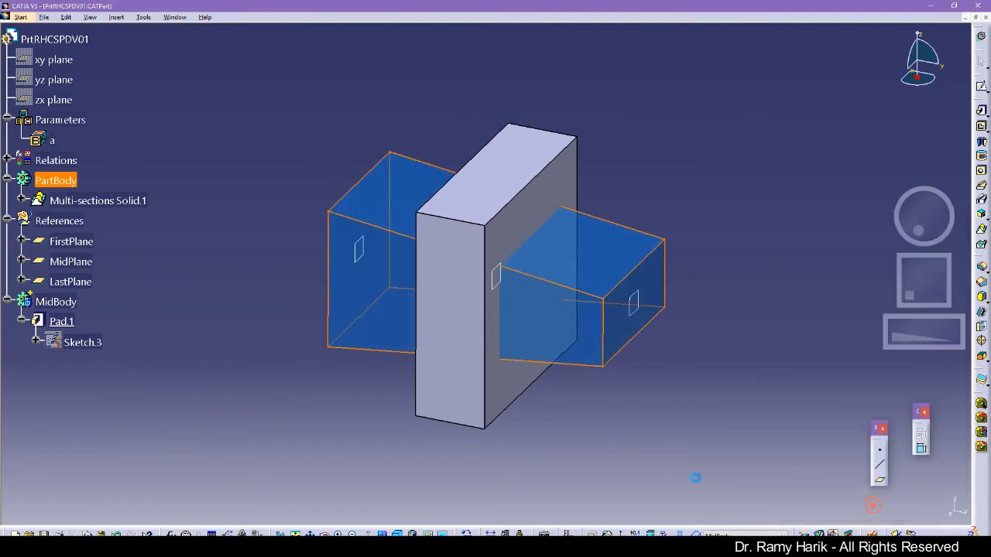
# Step: Give MidBody a dark green fill with a transparency of about 5 in its graphic properties
pyautogui.rightClick(52, 308)
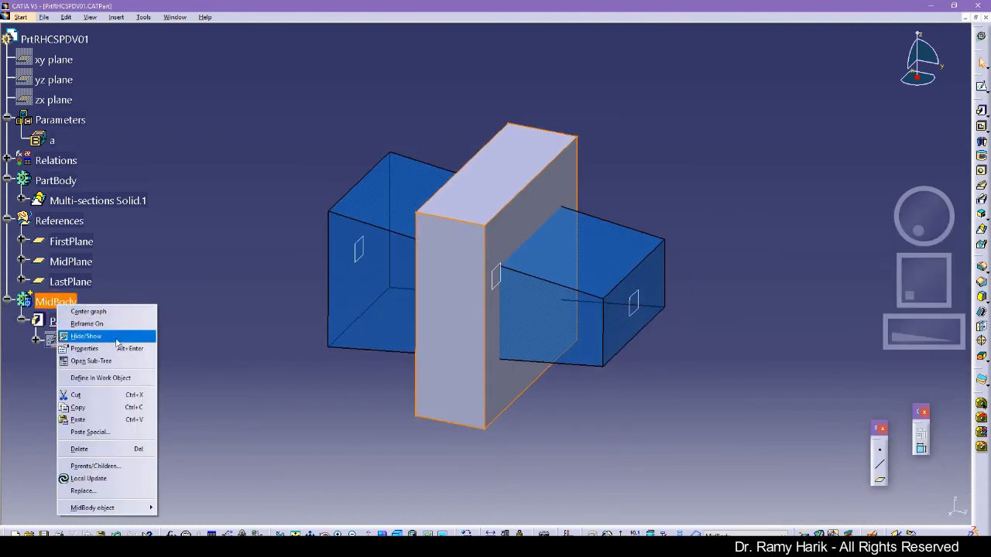
pyautogui.click(109, 348)
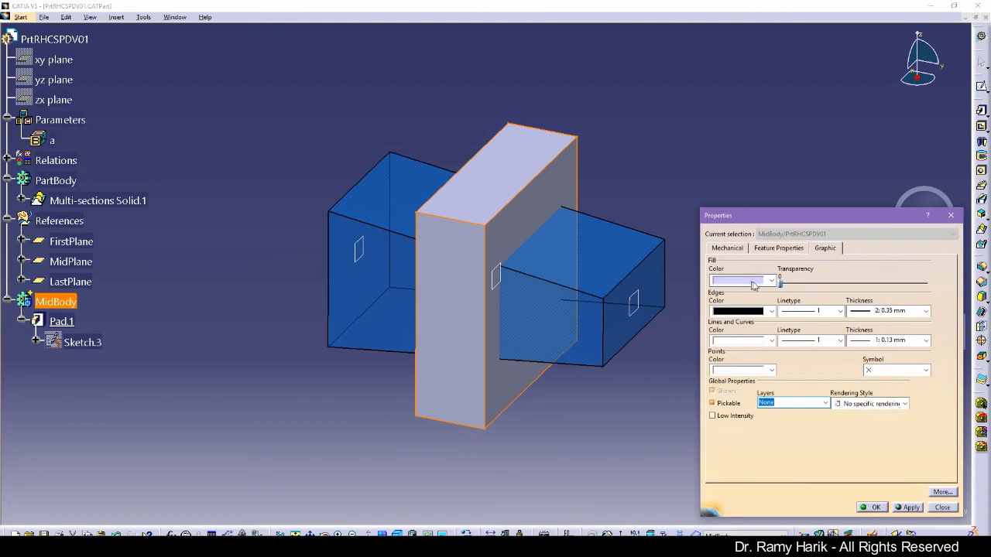
pyautogui.click(762, 280)
pyautogui.click(749, 410)
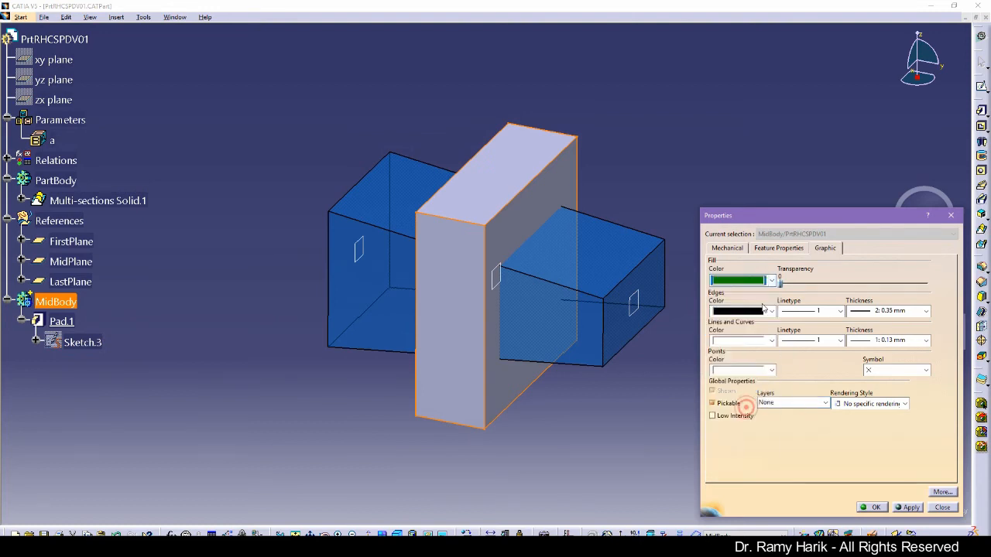
pyautogui.click(780, 282)
pyautogui.moveTo(782, 283); pyautogui.dragTo(783, 283)
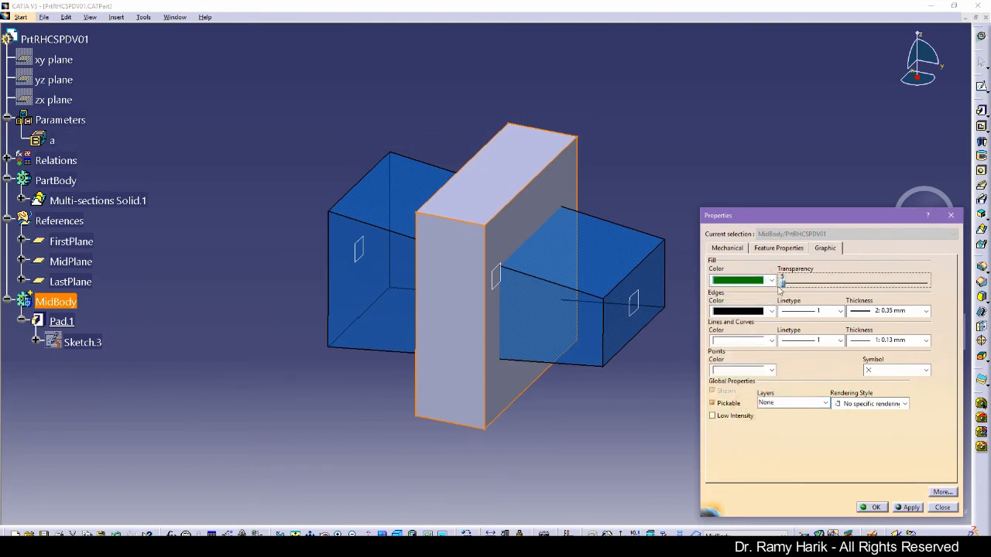
pyautogui.click(905, 507)
pyautogui.click(872, 506)
pyautogui.click(659, 451)
# Step: Reduce the value of parameter a to test whether both bodies scale with it
pyautogui.moveTo(584, 361); pyautogui.dragTo(611, 327, button='middle')
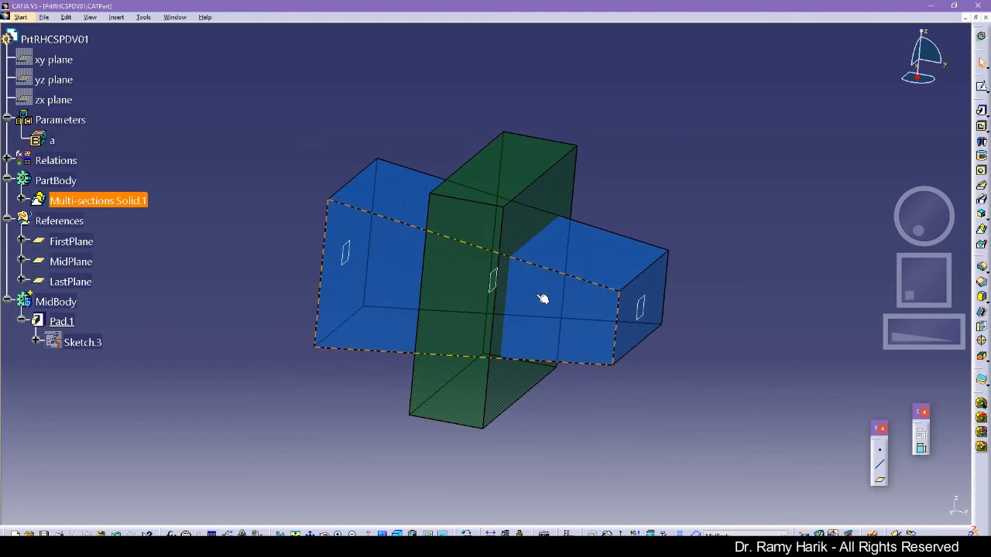
pyautogui.moveTo(522, 199); pyautogui.dragTo(438, 168, button='middle')
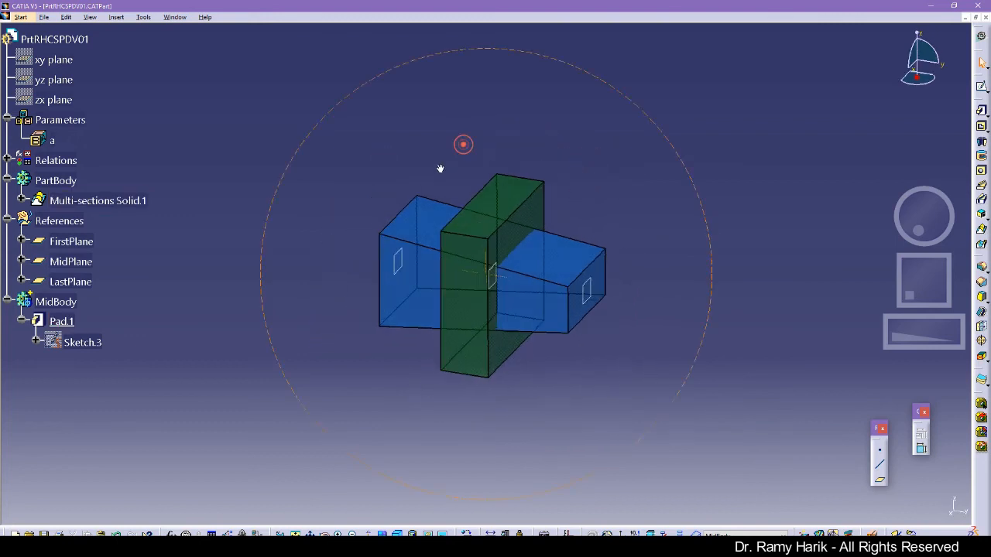
pyautogui.moveTo(413, 265); pyautogui.dragTo(369, 243, button='middle')
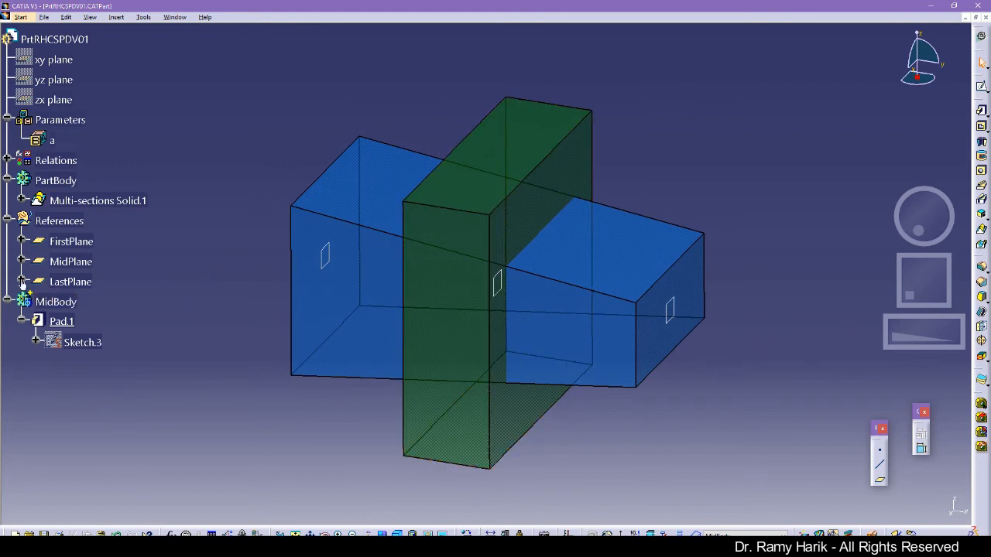
pyautogui.click(56, 141)
pyautogui.doubleClick(55, 141)
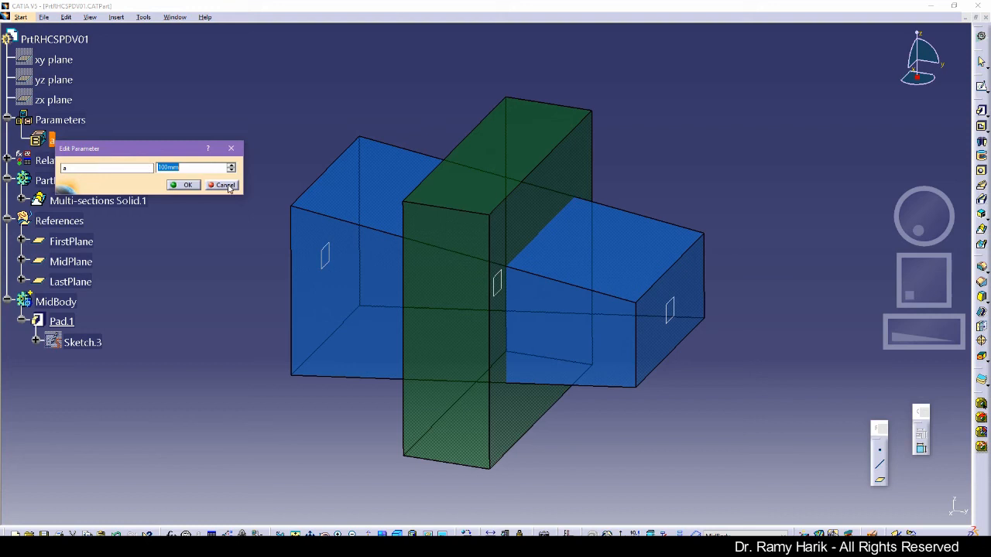
pyautogui.click(225, 185)
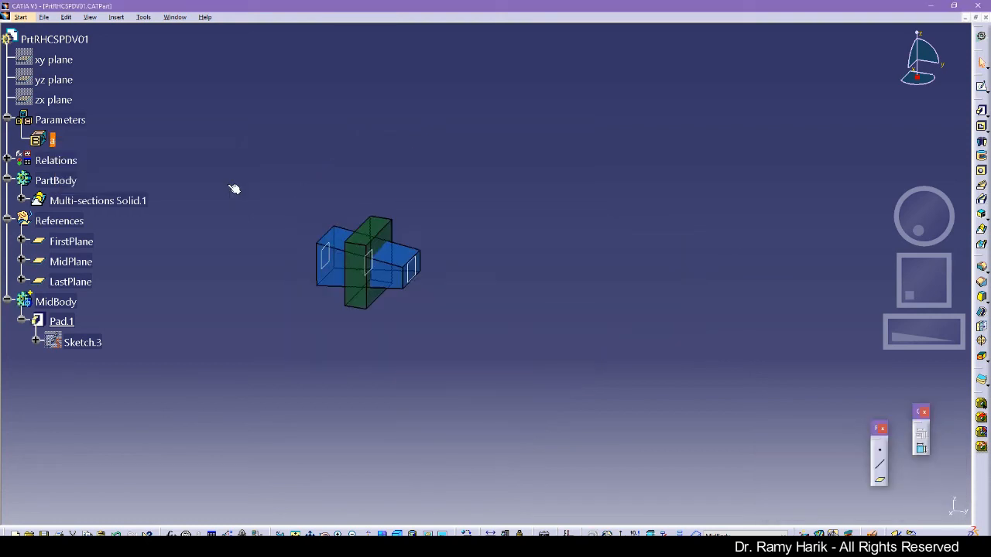
# Step: Set parameter a to 5ft and show the whole enlarged part in isometric view
pyautogui.doubleClick(56, 141)
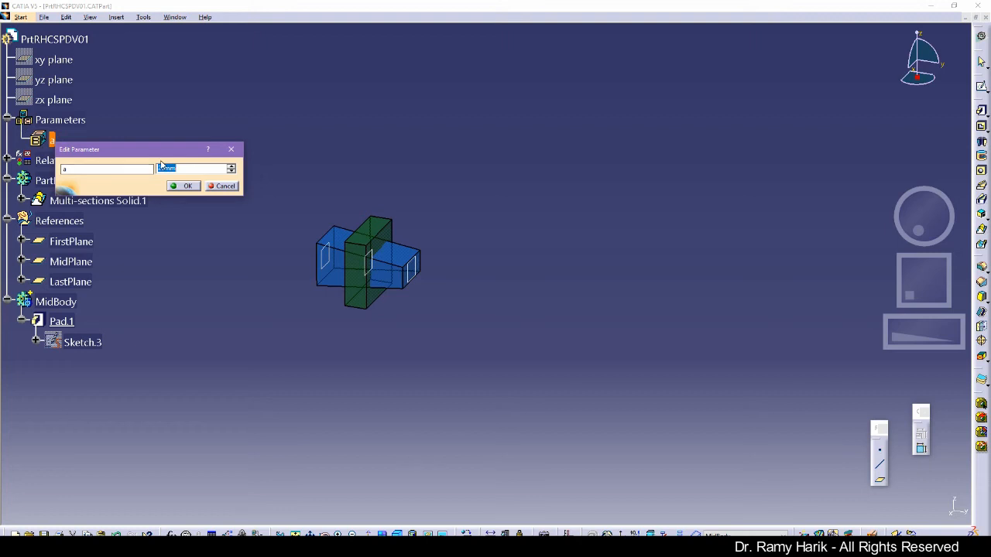
pyautogui.write('5ft')
pyautogui.press('Return')
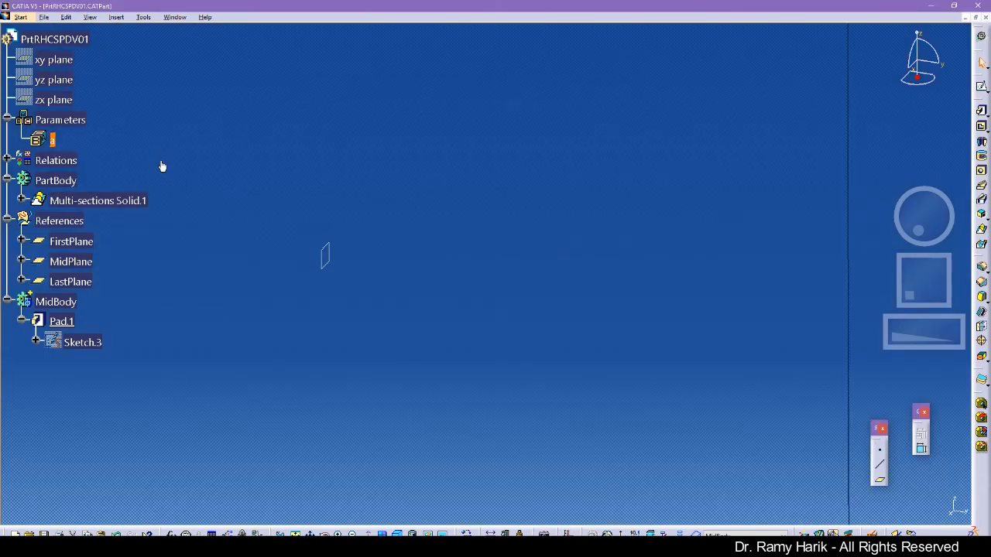
pyautogui.click(296, 533)
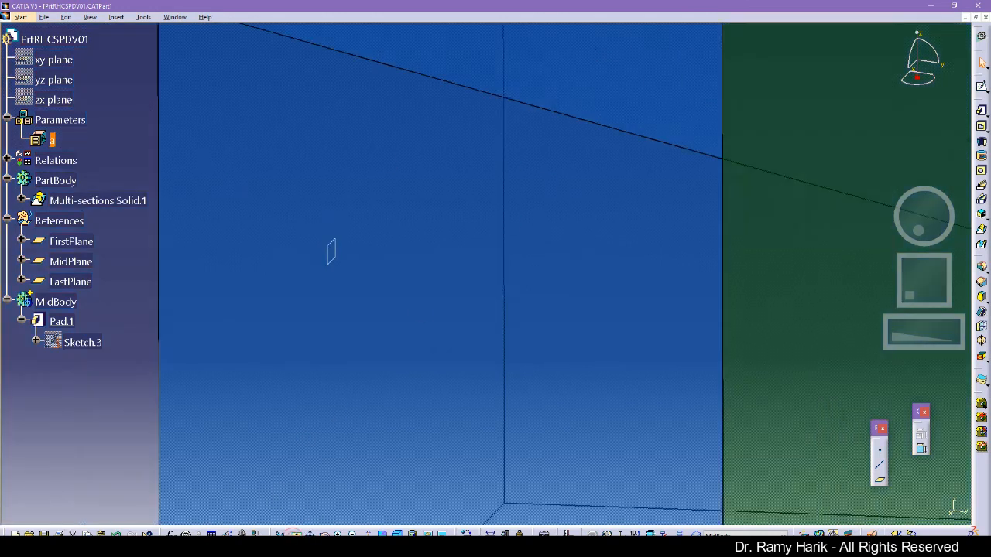
pyautogui.moveTo(908, 301); pyautogui.dragTo(913, 291)
pyautogui.moveTo(918, 235); pyautogui.dragTo(891, 230)
pyautogui.moveTo(895, 327); pyautogui.dragTo(923, 333)
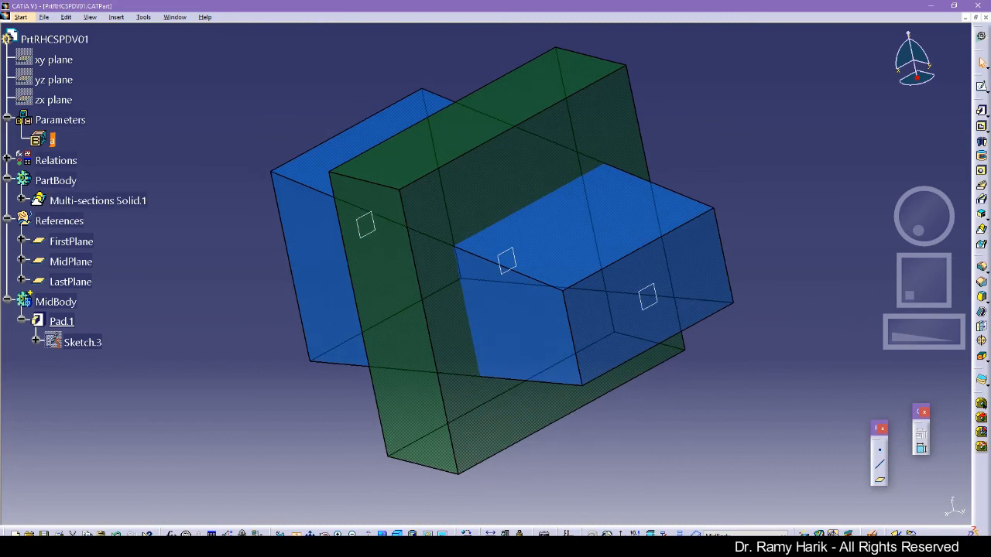
pyautogui.click(294, 534)
pyautogui.click(397, 534)
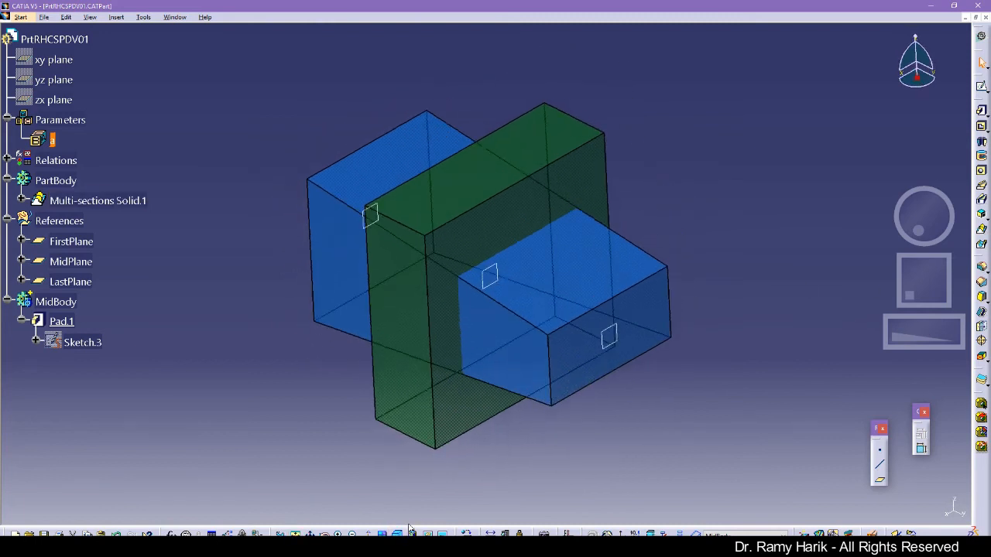
# Step: Define PartBody as the in-work object and collapse the References and MidBody branches in the tree
pyautogui.moveTo(316, 403); pyautogui.dragTo(371, 333, button='middle')
pyautogui.click(246, 296)
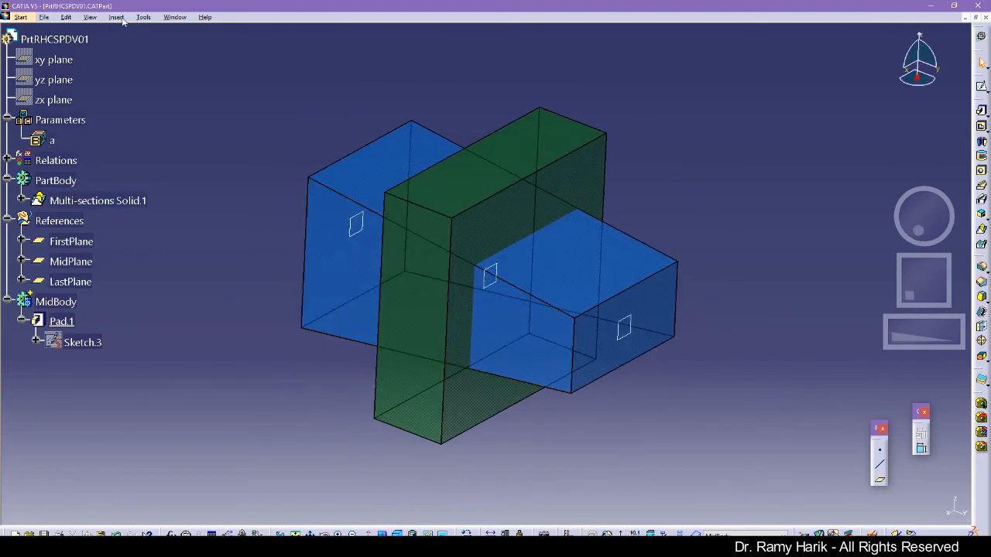
pyautogui.rightClick(55, 180)
pyautogui.click(97, 253)
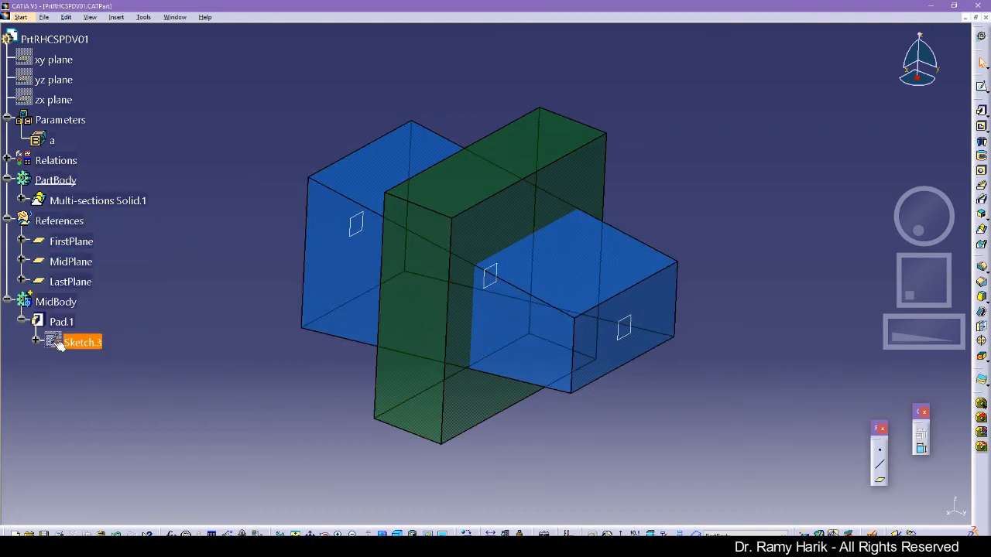
pyautogui.click(6, 221)
pyautogui.click(6, 241)
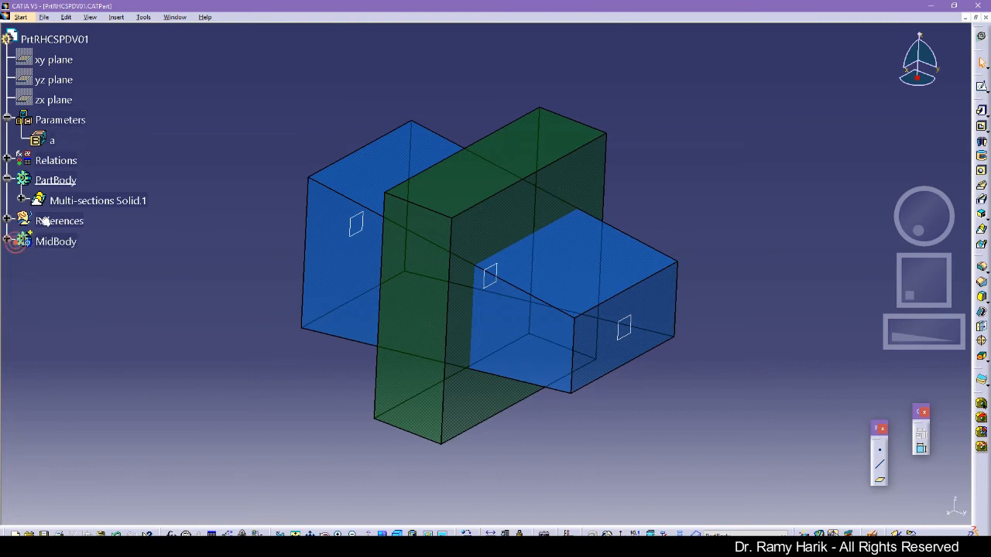
# Step: Intersect MidBody with PartBody using the Boolean Intersect operation
pyautogui.click(116, 17)
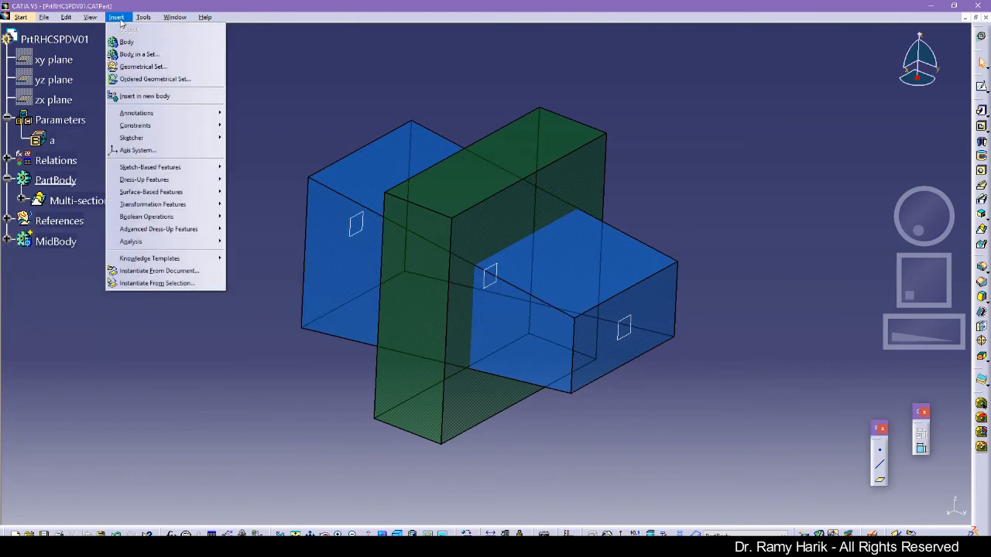
pyautogui.moveTo(188, 221)
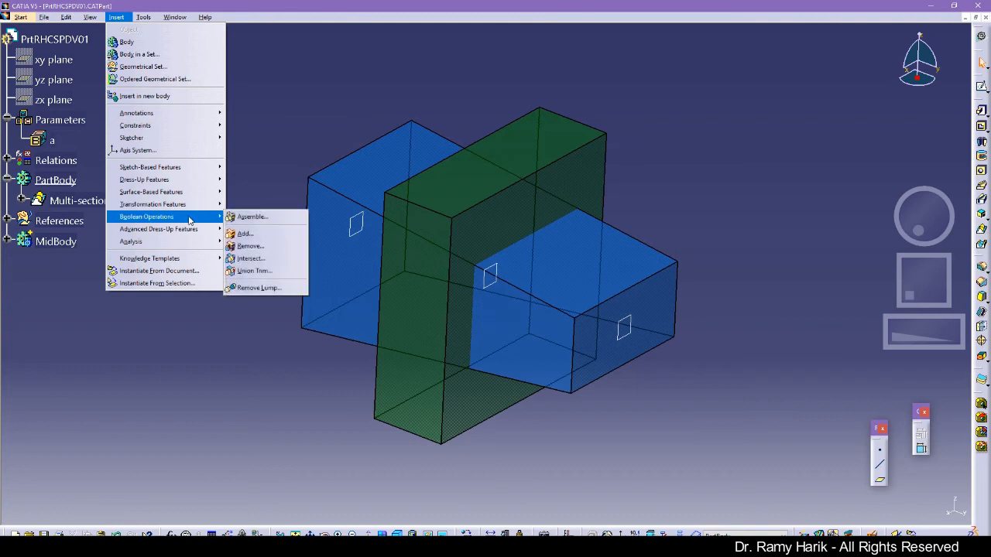
pyautogui.click(260, 259)
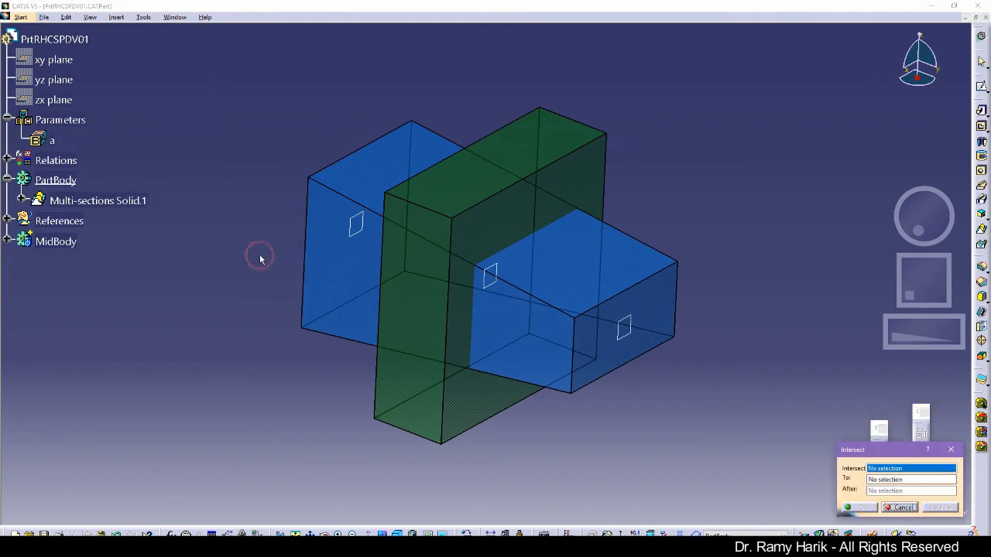
pyautogui.click(70, 180)
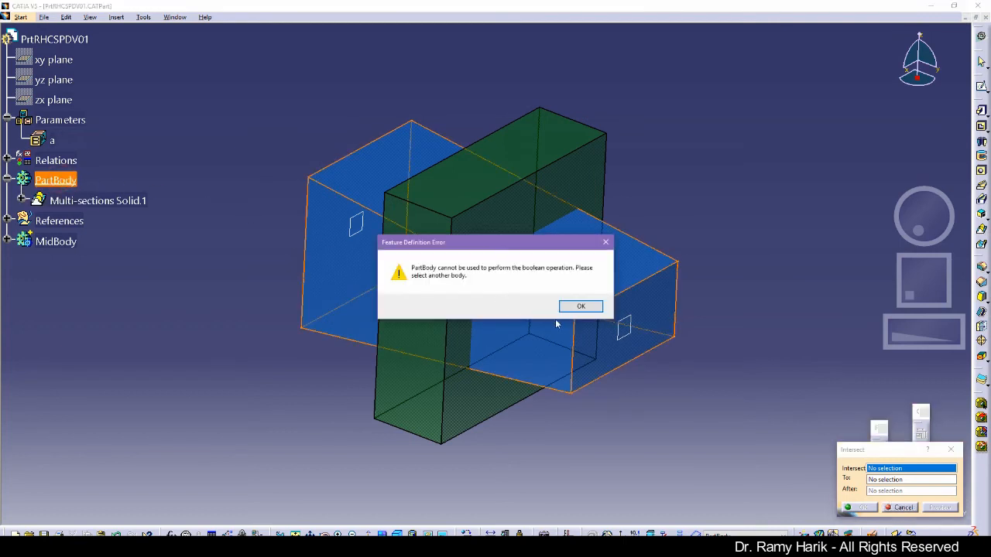
pyautogui.click(577, 306)
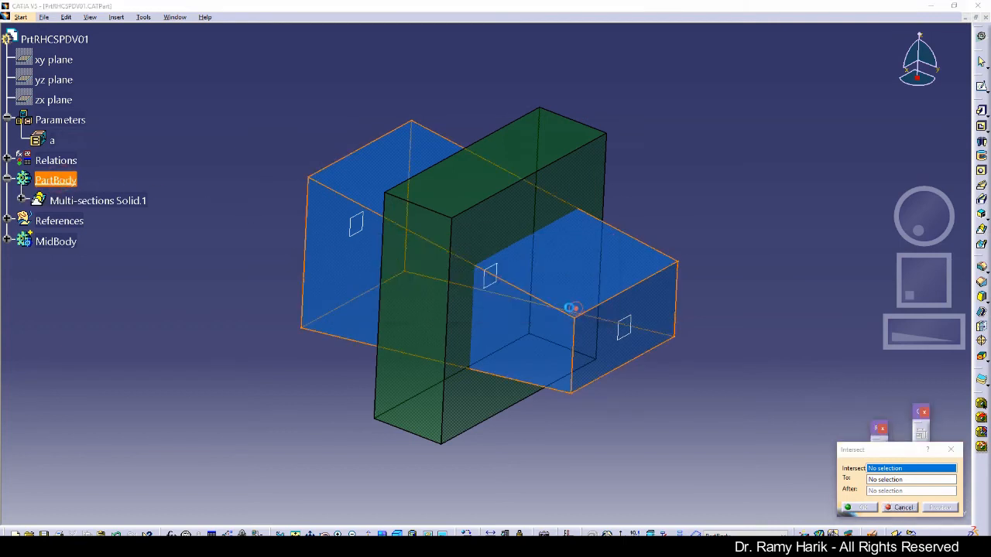
pyautogui.click(55, 241)
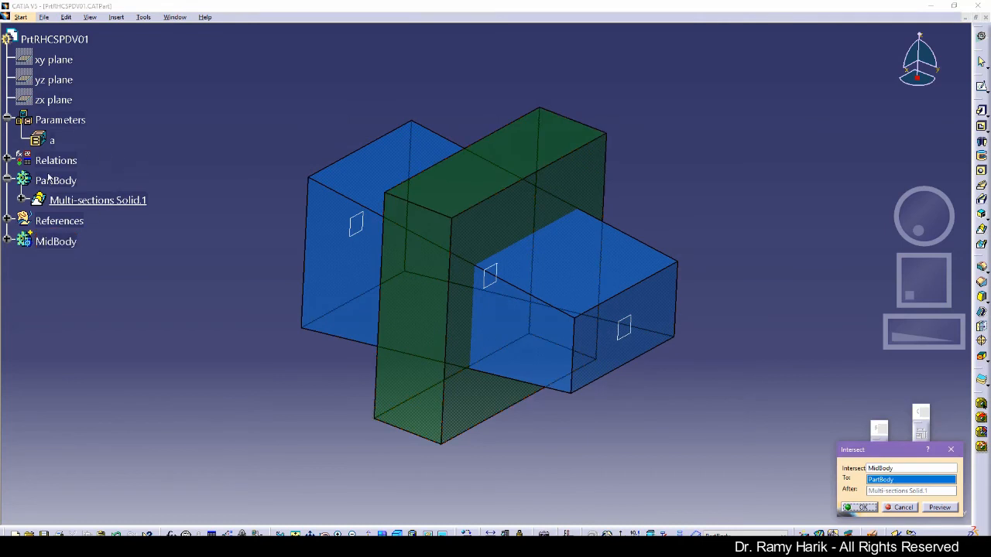
pyautogui.click(940, 508)
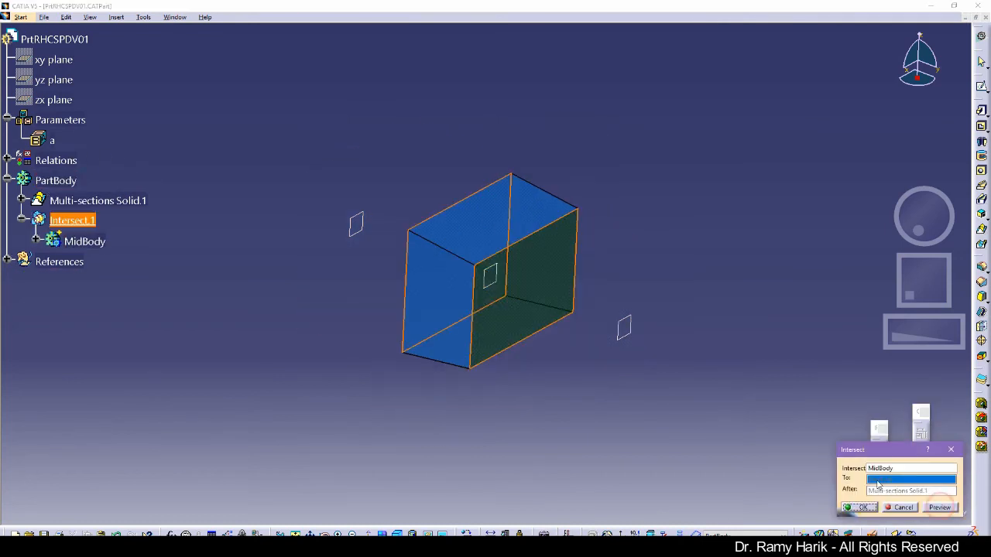
pyautogui.click(850, 509)
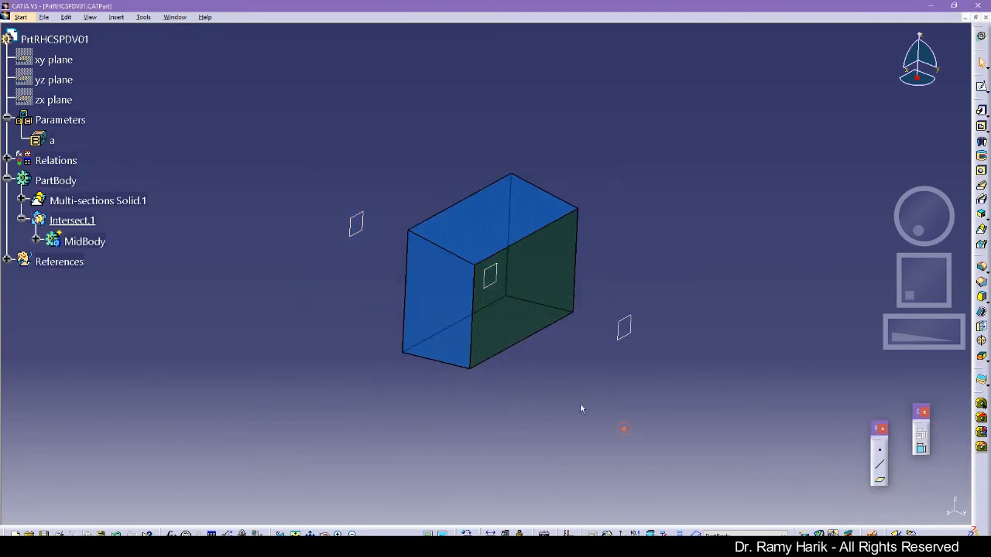
# Step: Hide the References geometrical set and show the intersected solid enlarged in an isometric-like view
pyautogui.moveTo(352, 272)
pyautogui.mouseDown(button='middle')
pyautogui.moveTo(215, 220)
pyautogui.moveTo(297, 243)
pyautogui.moveTo(456, 241)
pyautogui.moveTo(343, 278)
pyautogui.moveTo(376, 302)
pyautogui.mouseUp(button='middle')
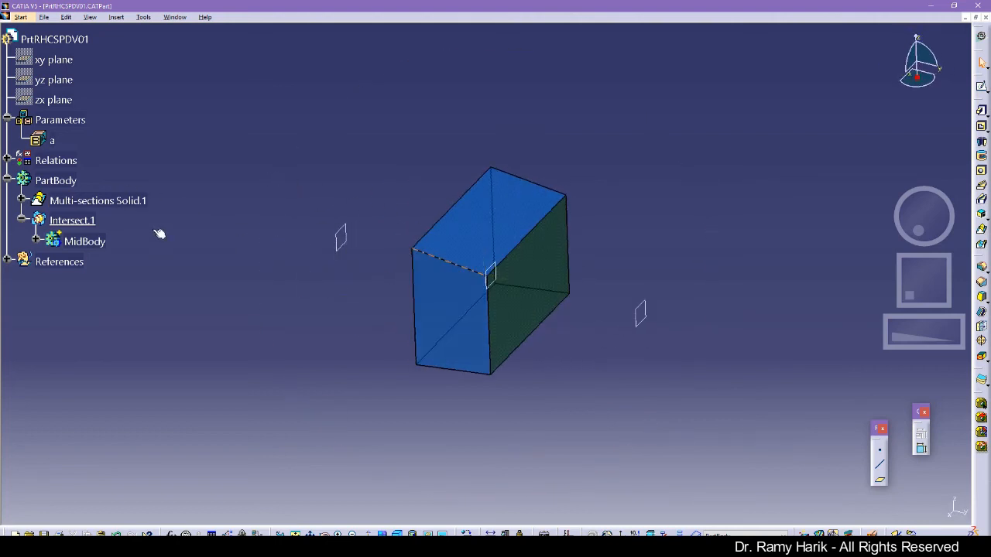
pyautogui.rightClick(55, 261)
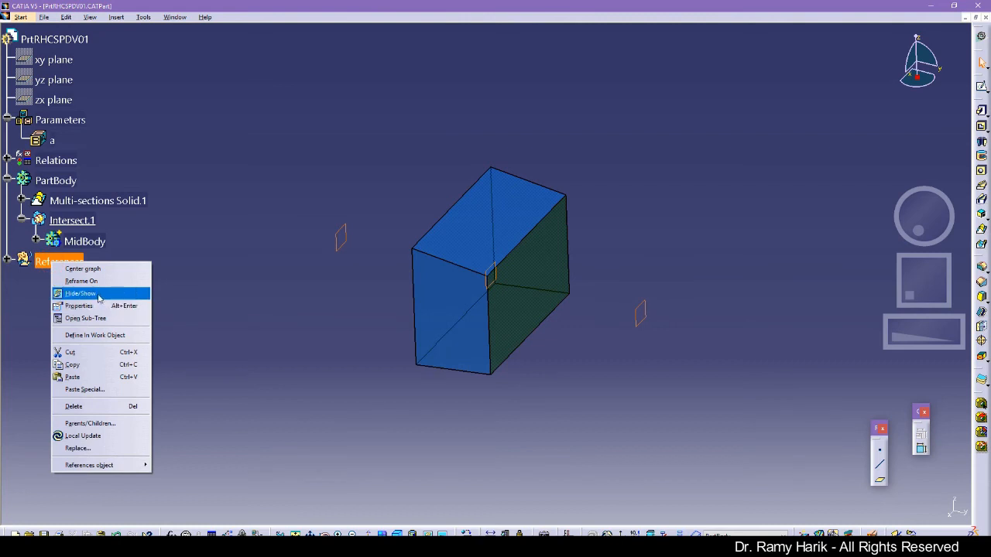
pyautogui.click(99, 294)
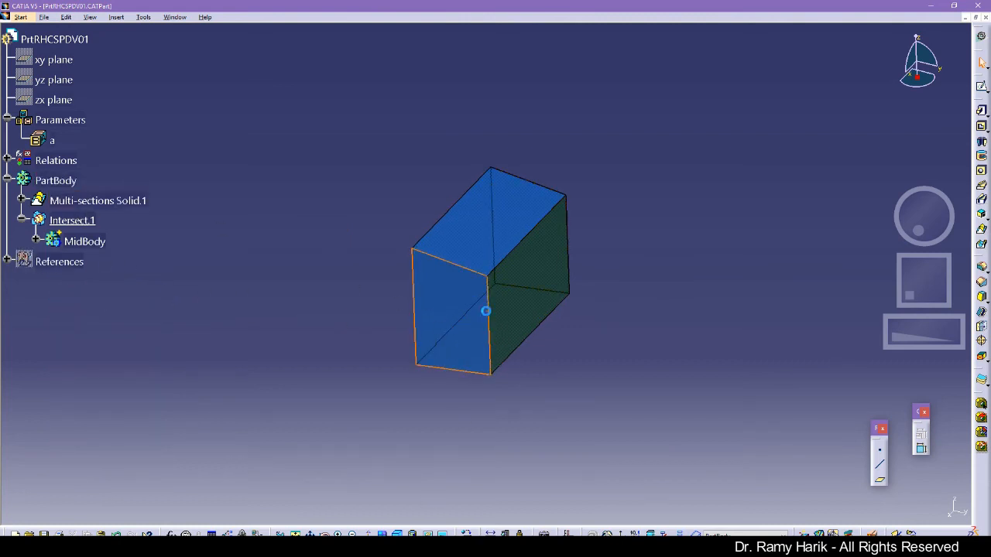
pyautogui.rightClick(486, 311)
pyautogui.click(535, 332)
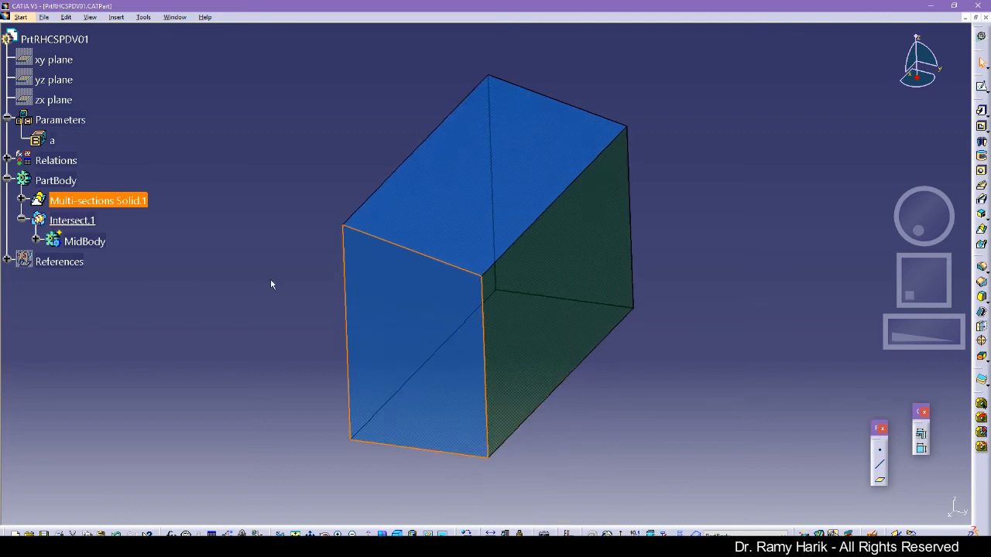
pyautogui.moveTo(271, 274)
pyautogui.mouseDown(button='middle')
pyautogui.moveTo(265, 294)
pyautogui.moveTo(268, 261)
pyautogui.moveTo(230, 266)
pyautogui.moveTo(259, 286)
pyautogui.mouseUp(button='middle')
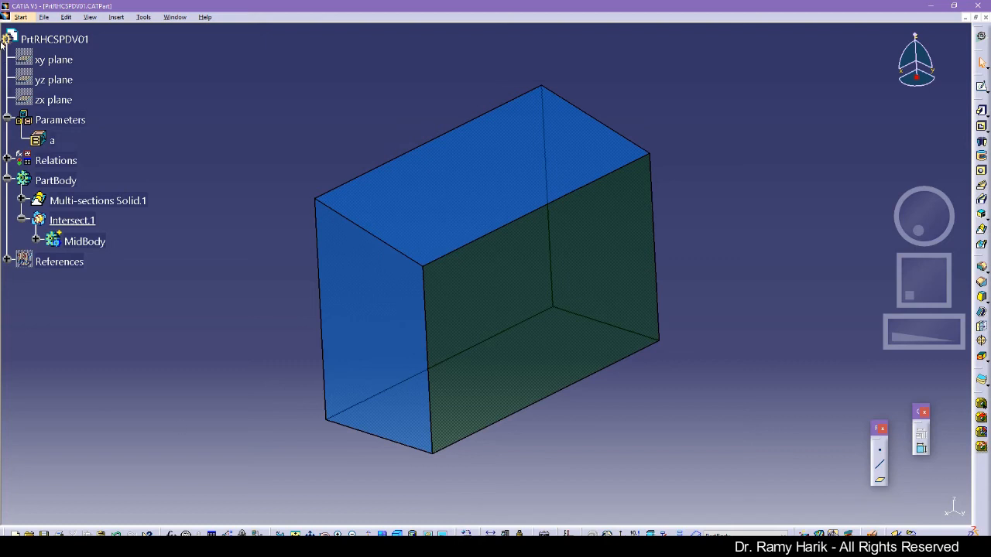
# Step: Place the CATIA window beside the Word case study document and bring up its Part 3 mass table
pyautogui.moveTo(2, 41); pyautogui.dragTo(990, 157)
pyautogui.click(115, 216)
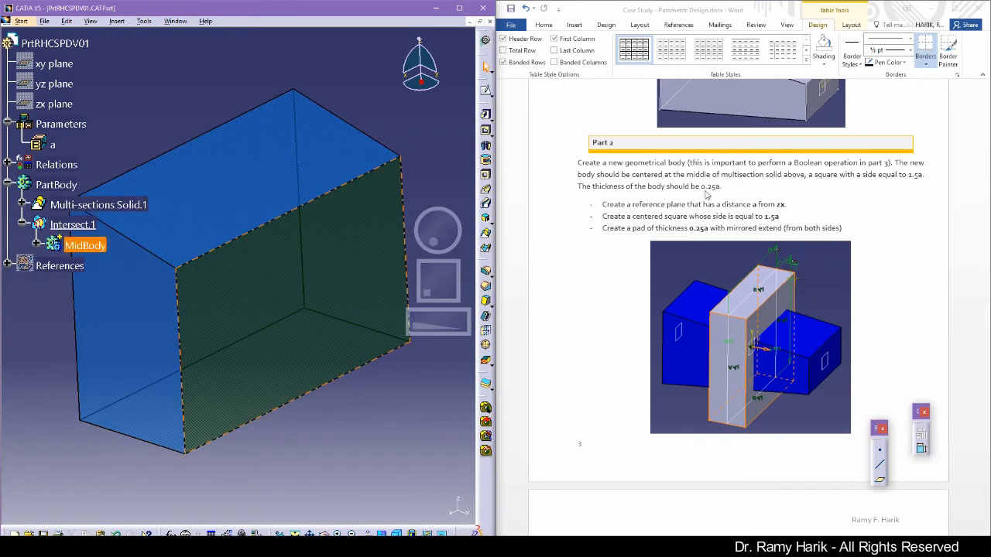
pyautogui.scroll(-10, 706, 195)
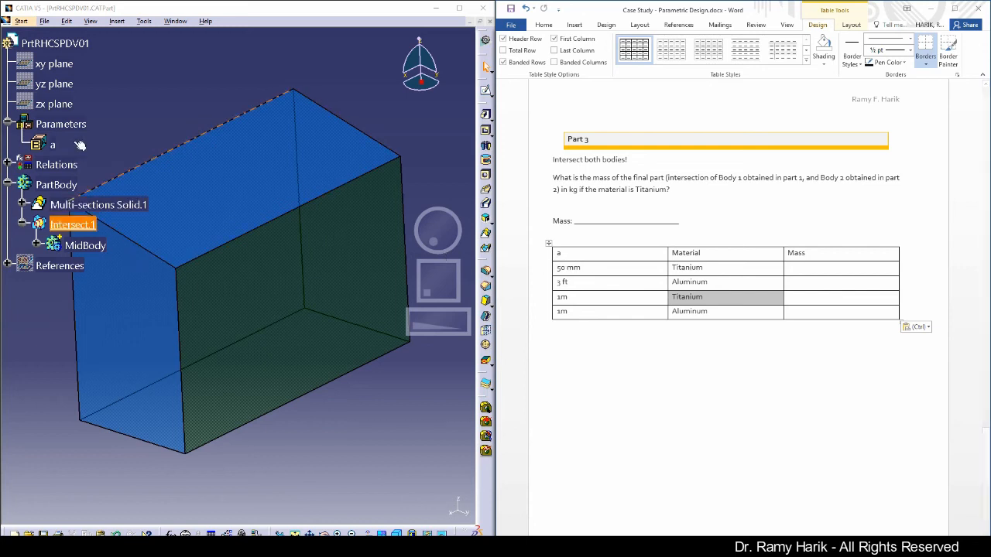
# Step: Set parameter a to 50 mm and fit the resized part in the view
pyautogui.doubleClick(52, 144)
pyautogui.write('50')
pyautogui.press('Return')
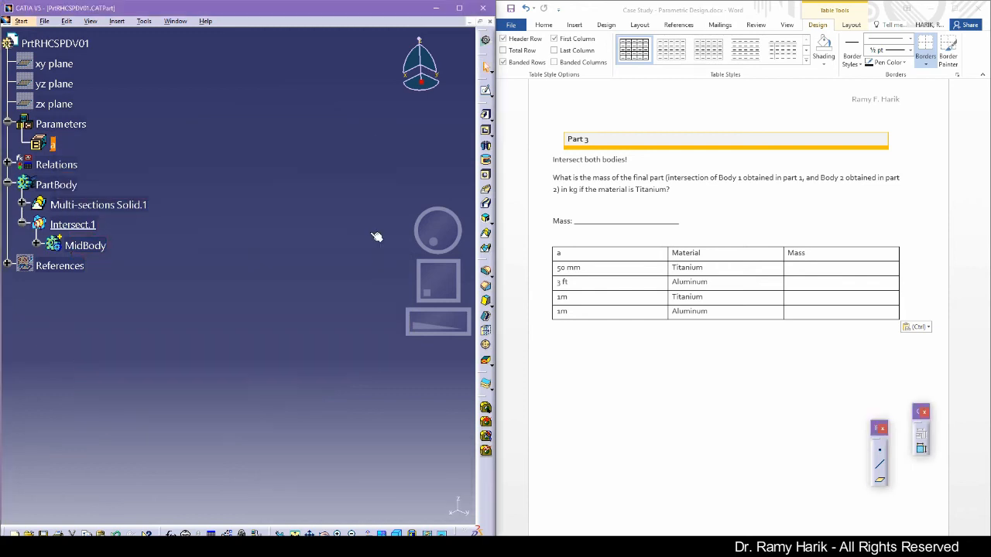
pyautogui.click(270, 353)
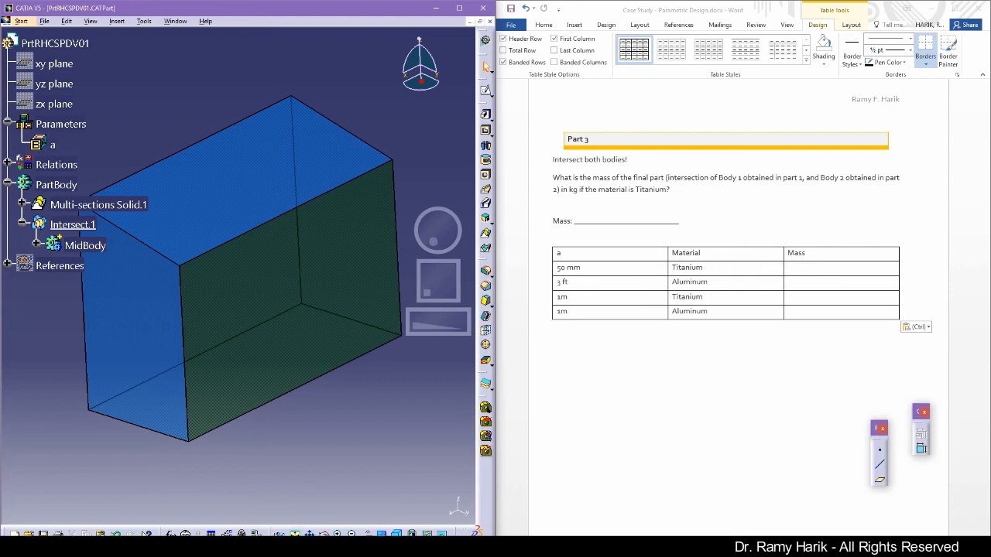
# Step: Apply the metal Titanium from the Default Material Catalog to the whole part PrtRHCSPDV01
pyautogui.moveTo(269, 533); pyautogui.dragTo(109, 499)
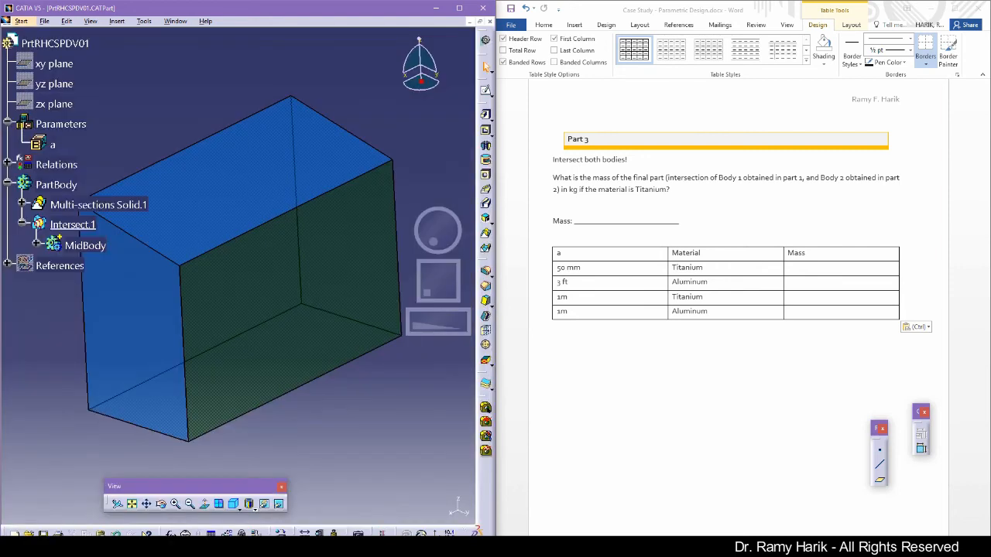
pyautogui.click(281, 532)
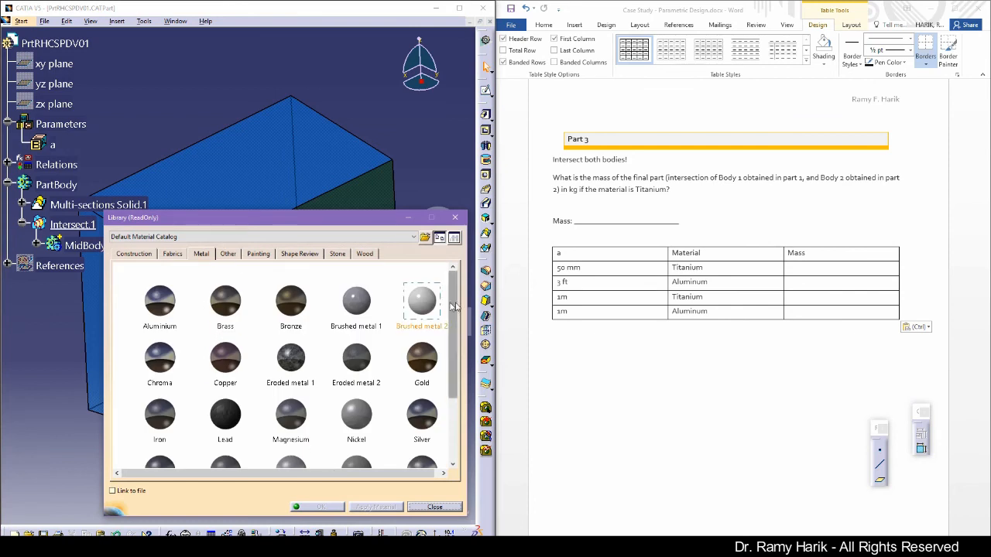
pyautogui.moveTo(452, 288); pyautogui.dragTo(452, 324)
pyautogui.moveTo(224, 398); pyautogui.dragTo(59, 44)
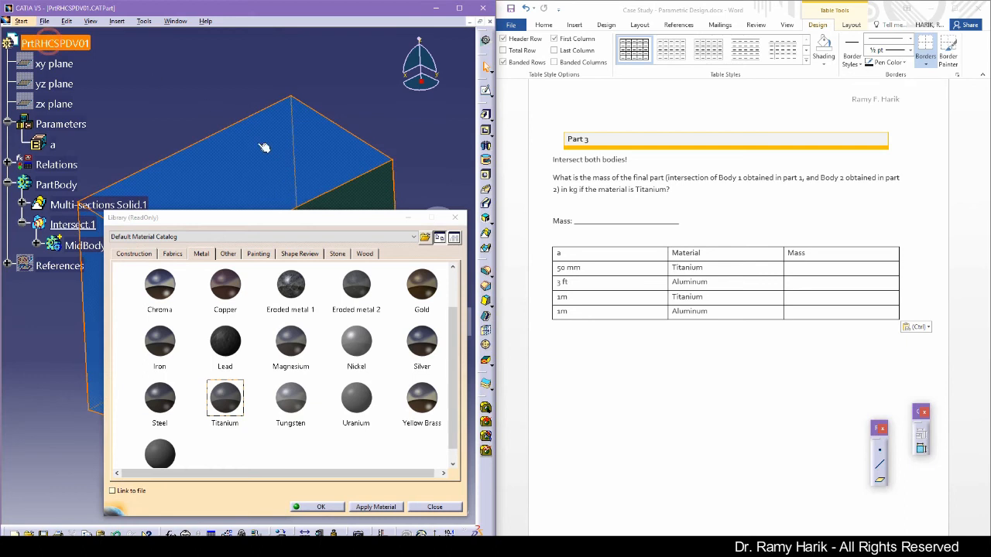
pyautogui.click(378, 507)
pyautogui.click(317, 507)
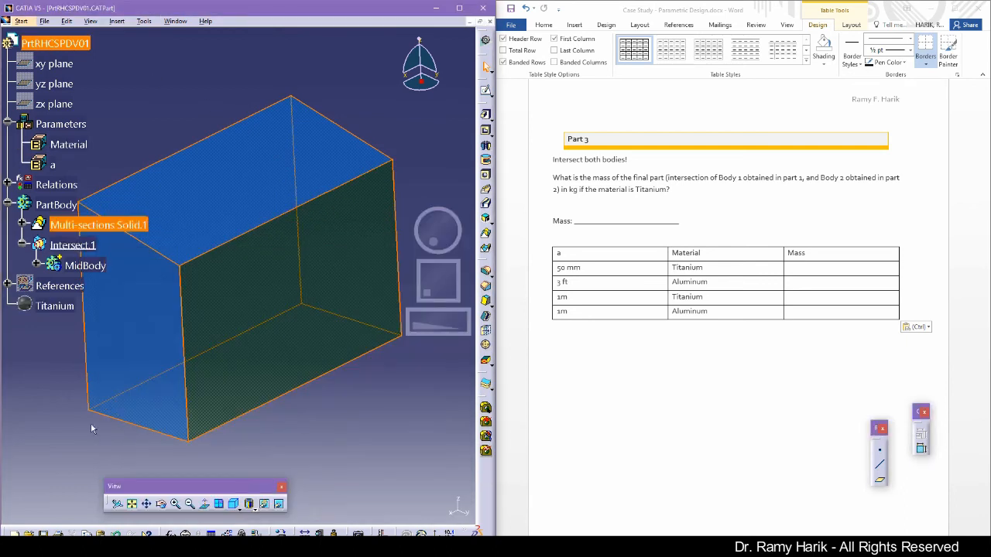
pyautogui.click(370, 465)
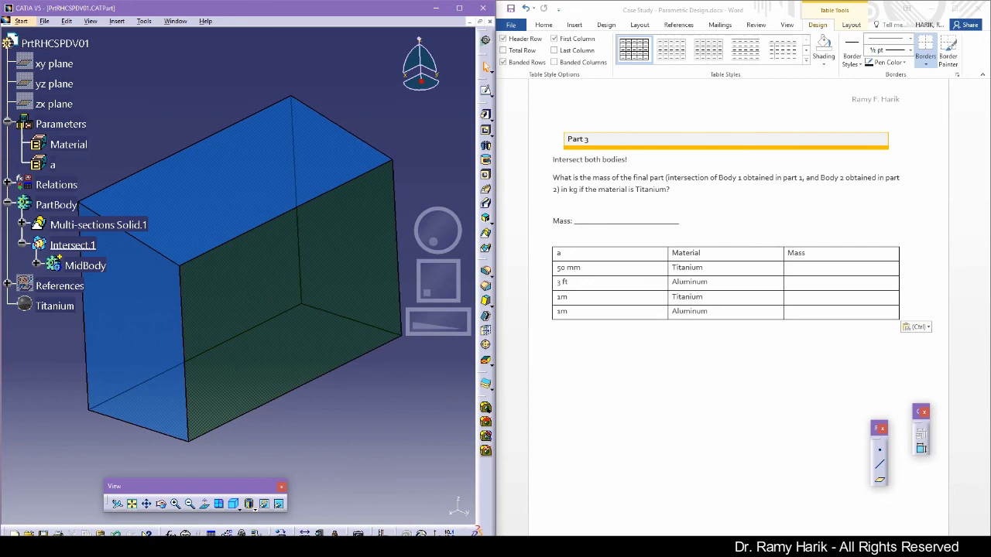
# Step: Measure the inertia of the whole part PrtRHCSPDV01, keeping the results clear of the Word table
pyautogui.click(334, 534)
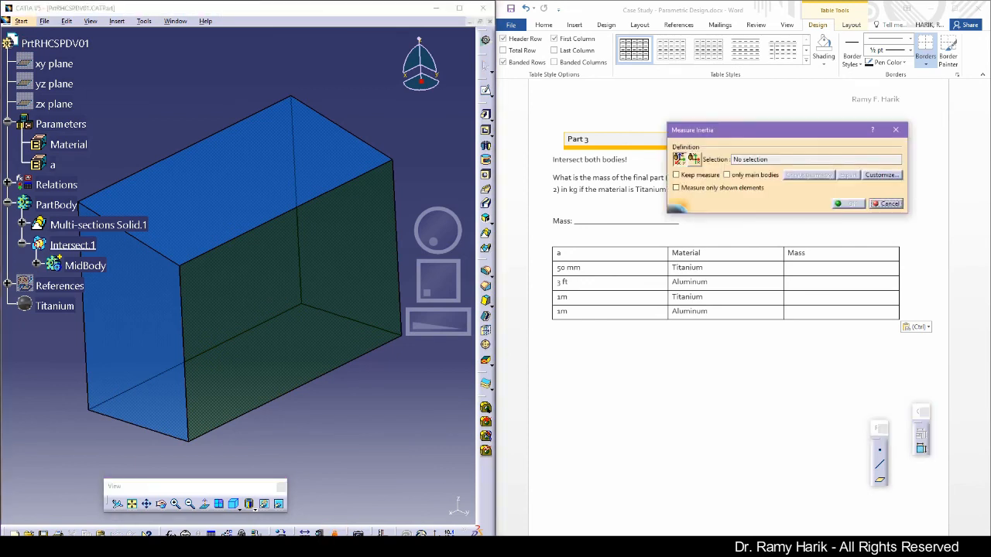
pyautogui.click(48, 43)
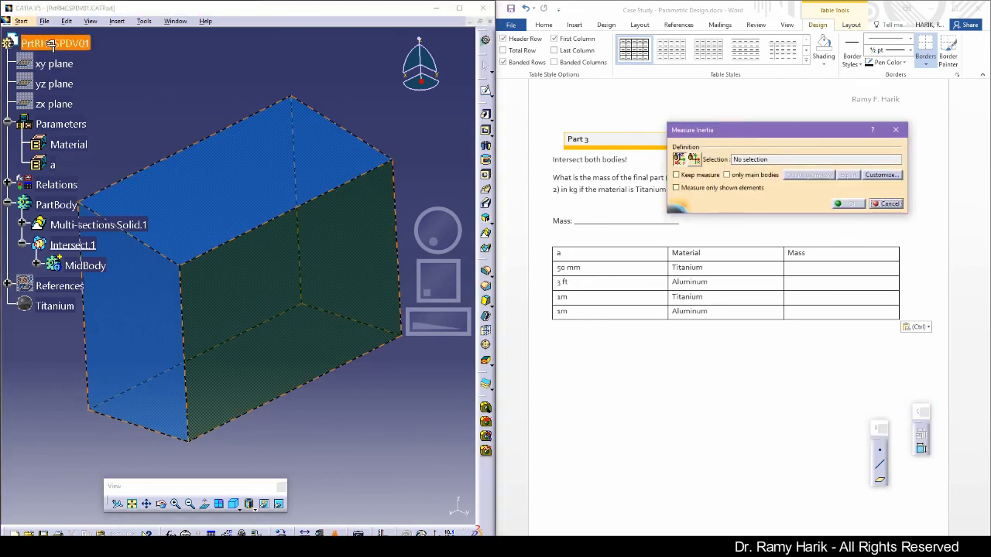
pyautogui.moveTo(802, 127); pyautogui.dragTo(298, 122)
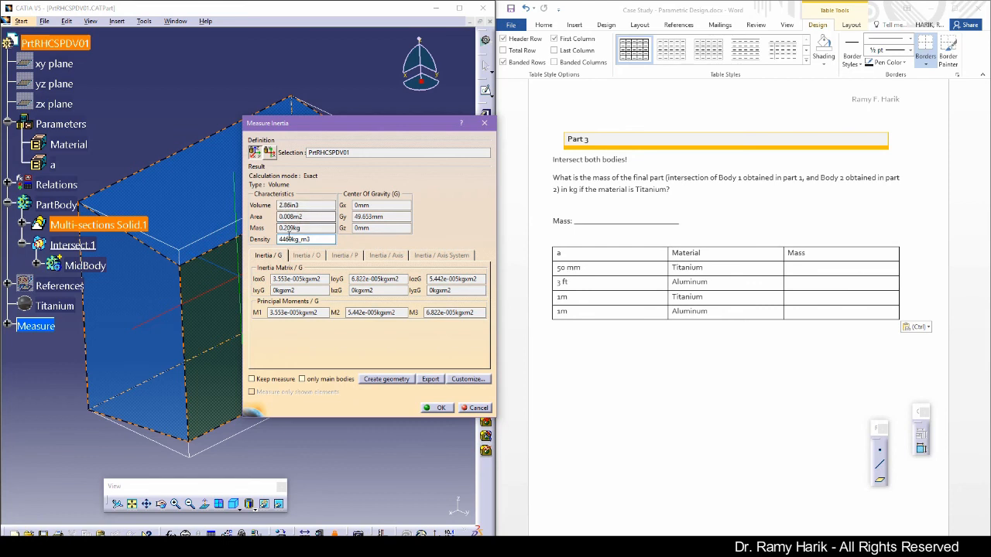
# Step: Enter 0.209 kg as the mass in the 50 mm Titanium row of the Word table and close the inertia measurement
pyautogui.click(824, 267)
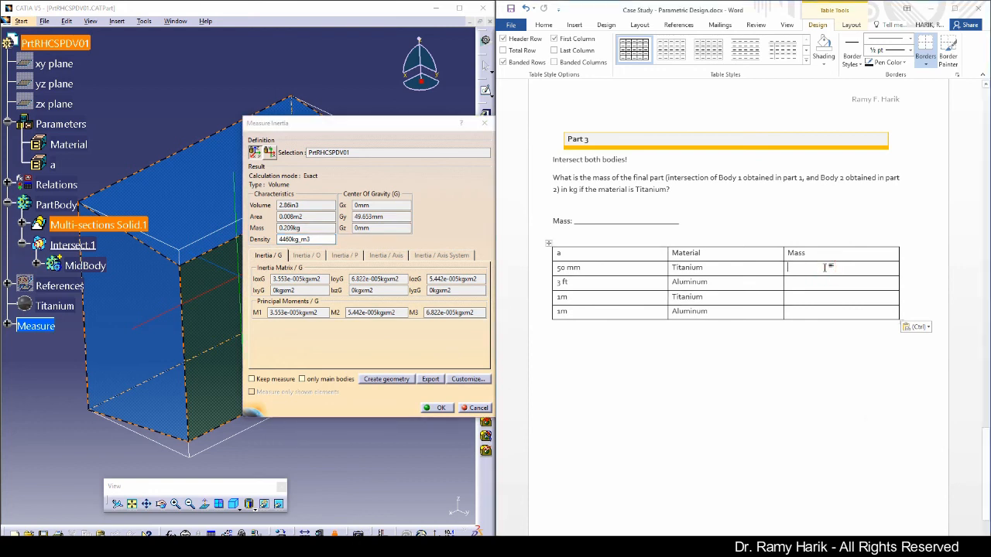
pyautogui.write('0.209 kg')
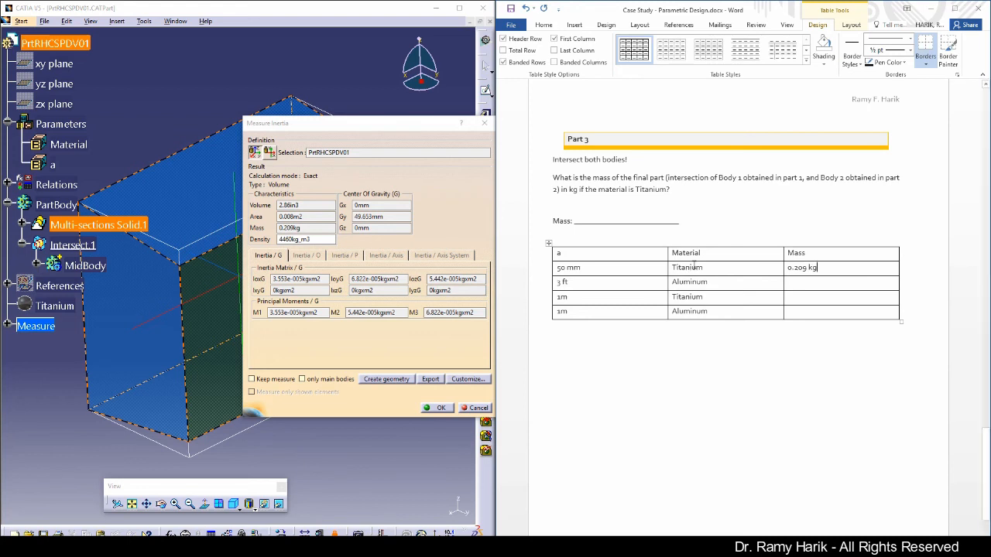
pyautogui.click(364, 349)
pyautogui.click(438, 408)
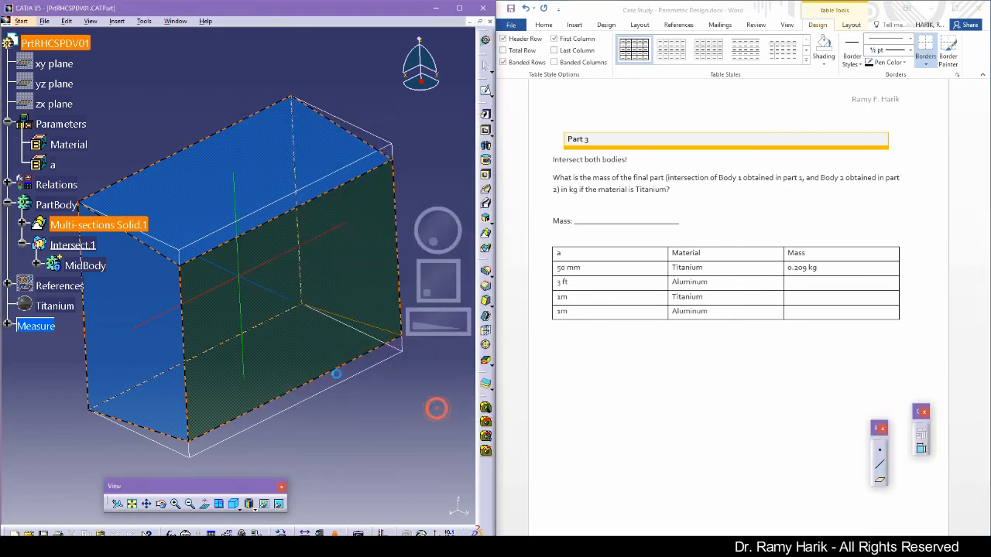
# Step: Set parameter a to 1m and fit the enlarged part in the view
pyautogui.doubleClick(57, 165)
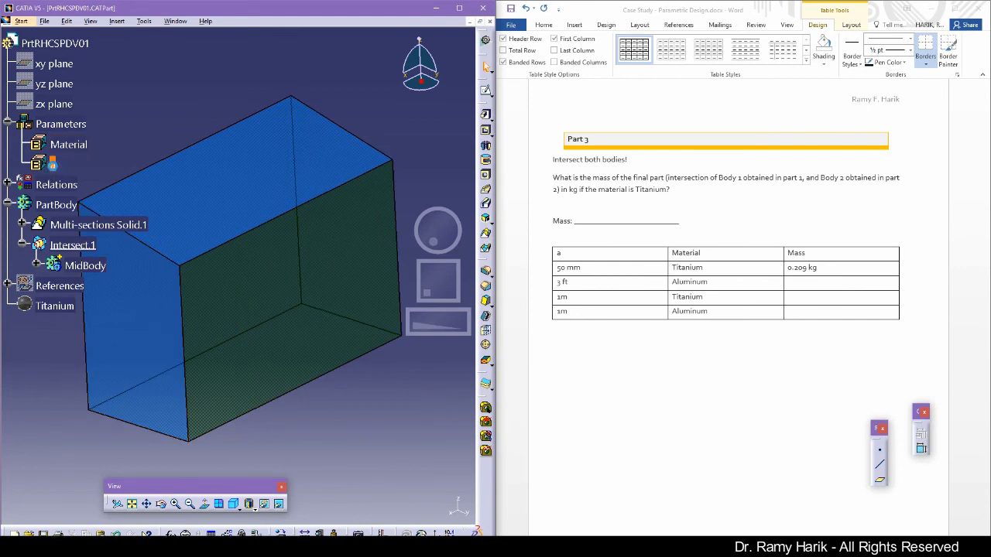
pyautogui.write('1m')
pyautogui.press('Return')
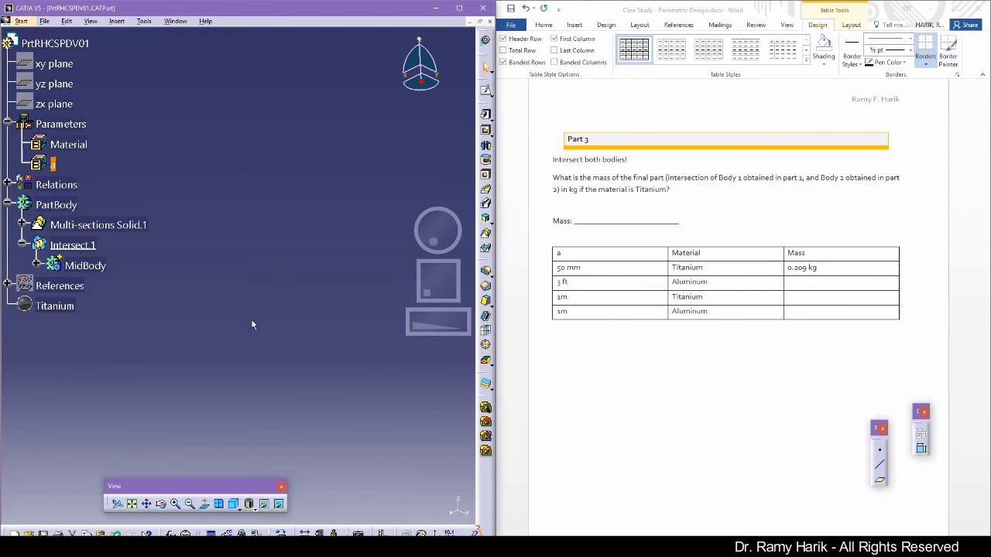
pyautogui.click(132, 503)
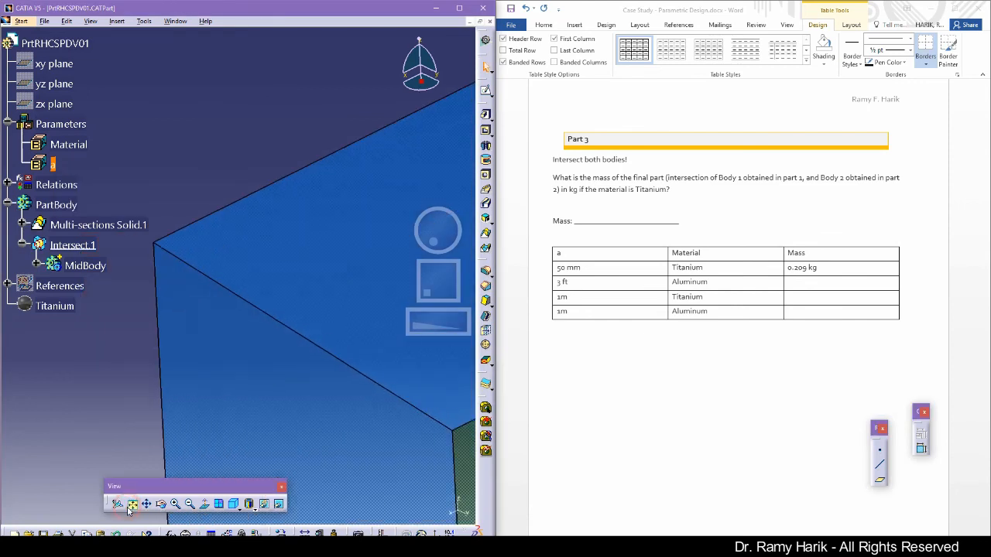
pyautogui.click(255, 377)
pyautogui.click(269, 438)
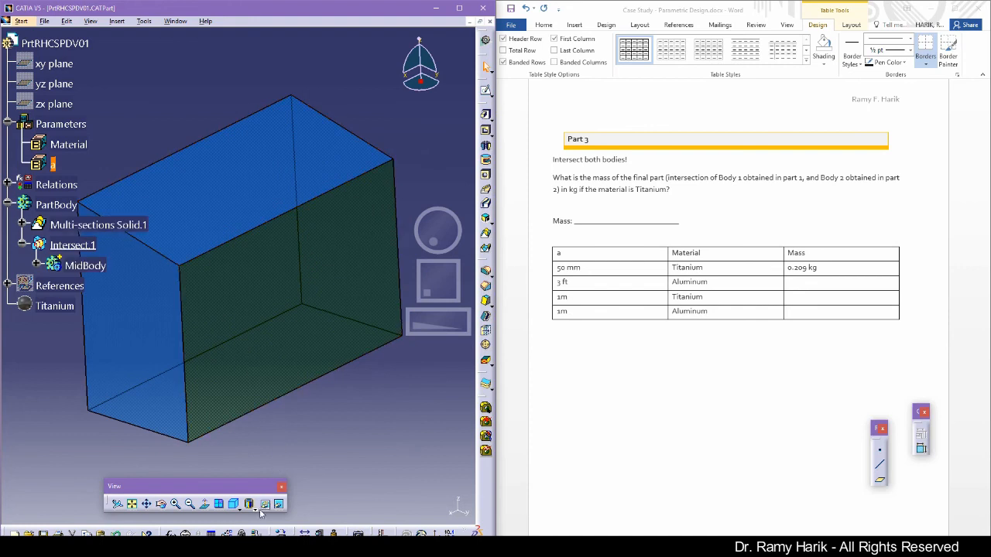
# Step: Measure the inertia of the whole part PrtRHCSPDV01 and enter 1672.5kg as the mass in the 1m Titanium row of the Word table
pyautogui.click(334, 533)
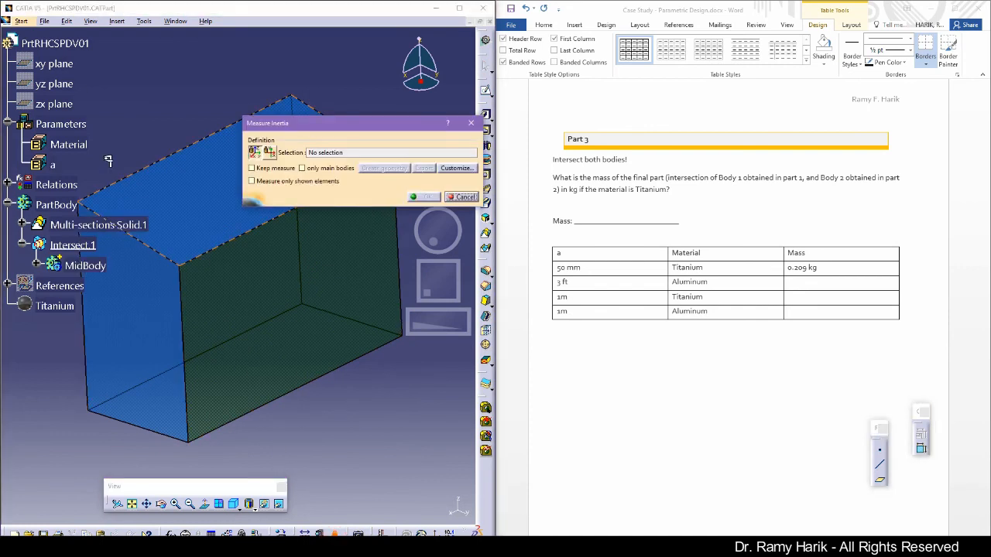
pyautogui.click(44, 44)
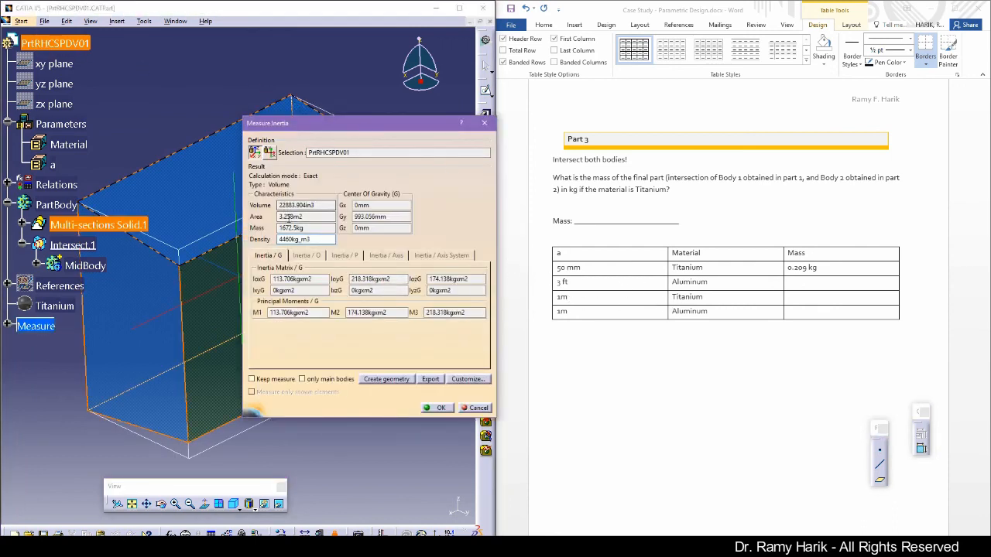
pyautogui.click(790, 297)
pyautogui.click(803, 300)
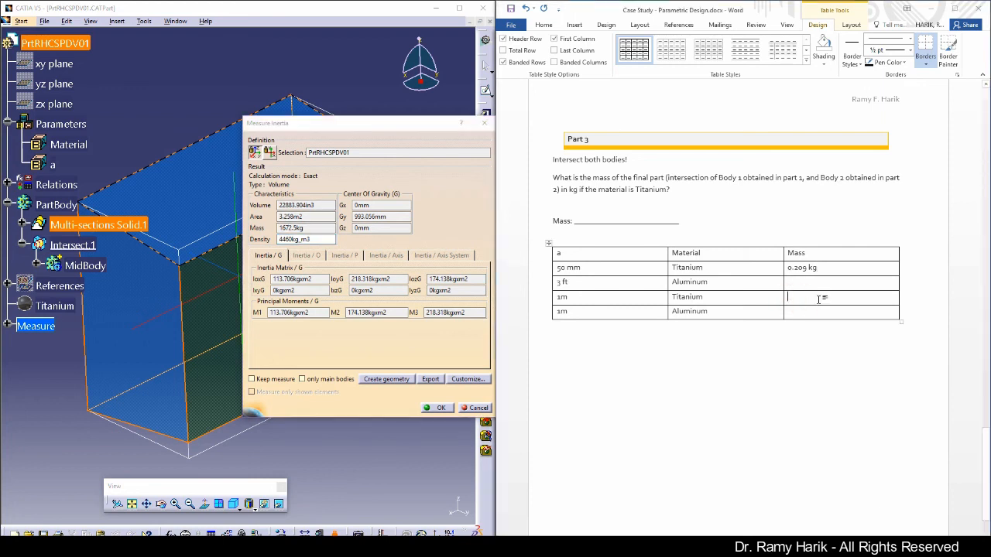
pyautogui.write('1672.5kg')
pyautogui.click(441, 409)
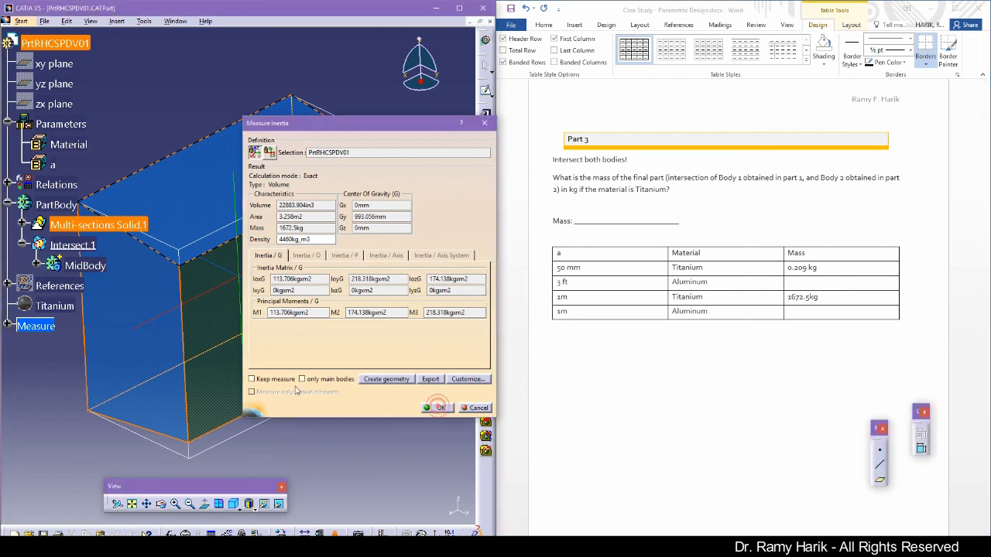
pyautogui.click(438, 408)
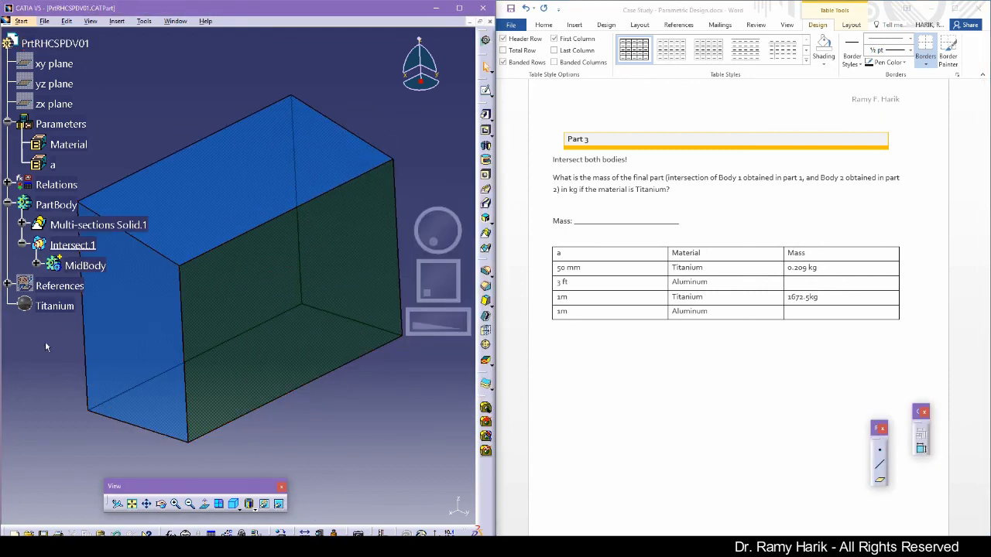
# Step: Delete the Titanium material from the part's specification tree
pyautogui.rightClick(53, 308)
pyautogui.click(106, 429)
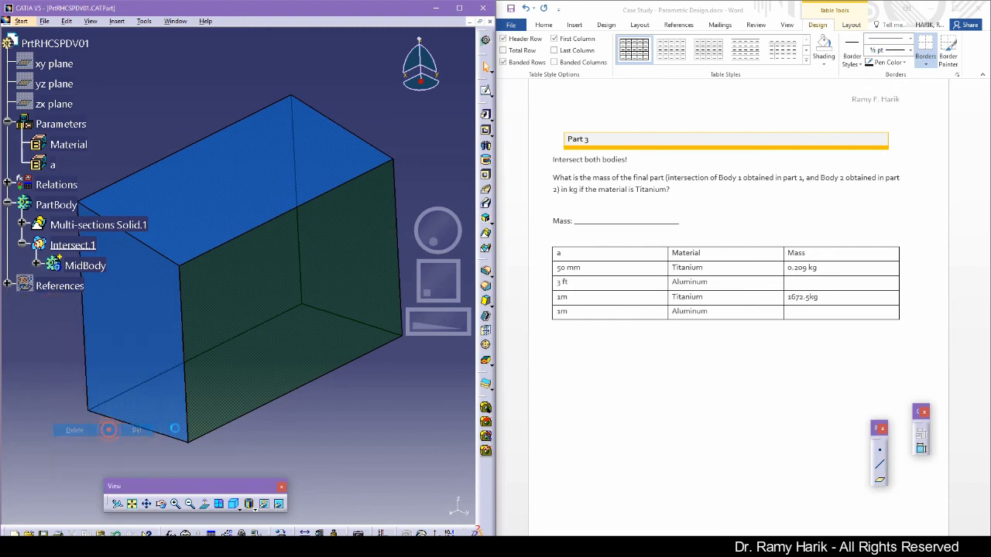
# Step: Try to delete the Material parameter from the Parameters node and dismiss the Knowledge Report
pyautogui.click(81, 146)
pyautogui.rightClick(81, 147)
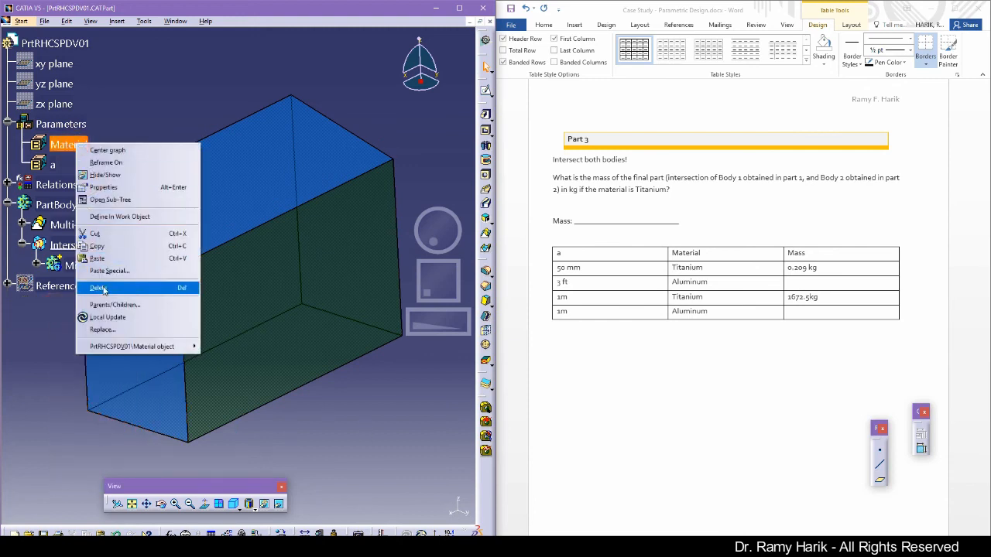
pyautogui.click(105, 288)
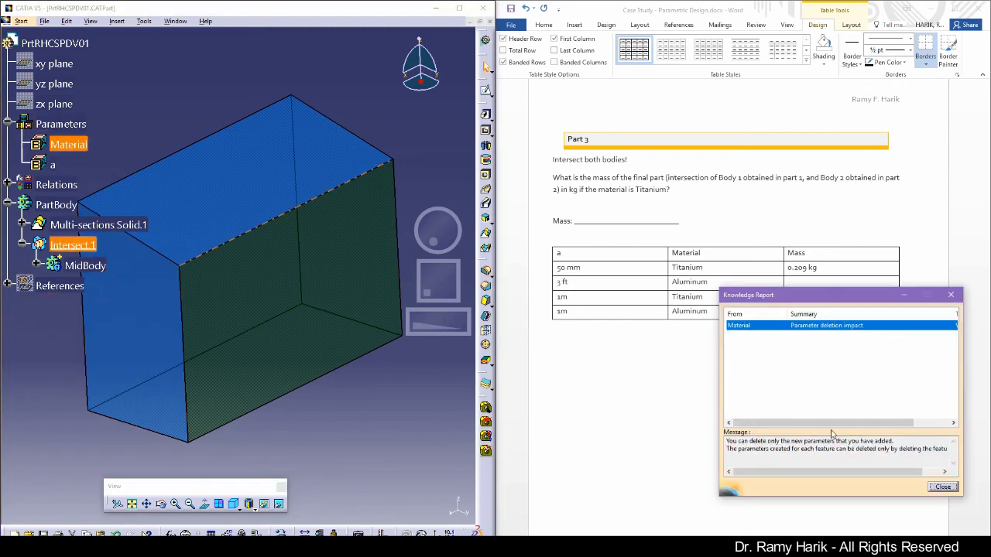
pyautogui.click(942, 486)
# Step: Apply the metal Aluminium from the Default Material Catalog to the whole part PrtRHCSPDV01
pyautogui.click(333, 482)
pyautogui.click(280, 533)
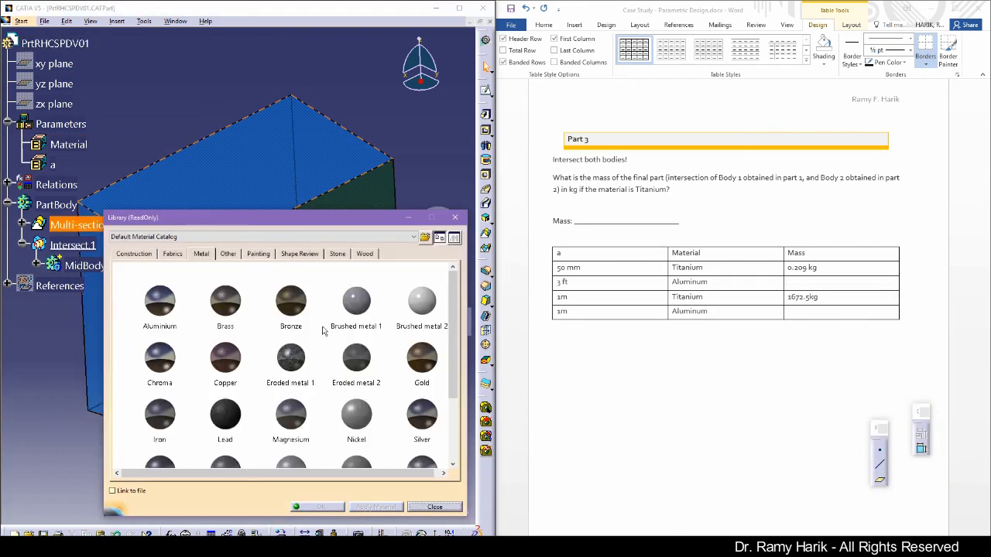
pyautogui.click(159, 302)
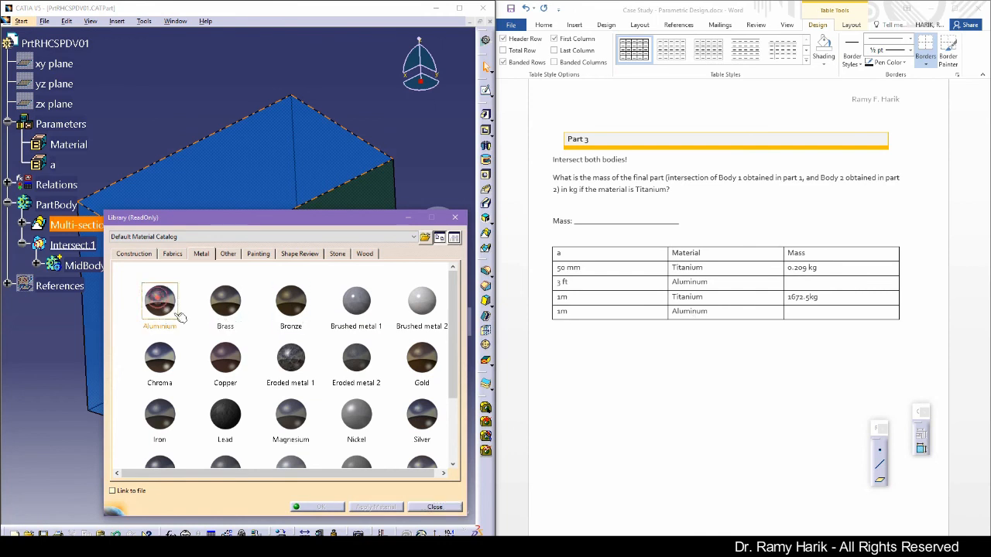
pyautogui.click(55, 43)
pyautogui.click(372, 507)
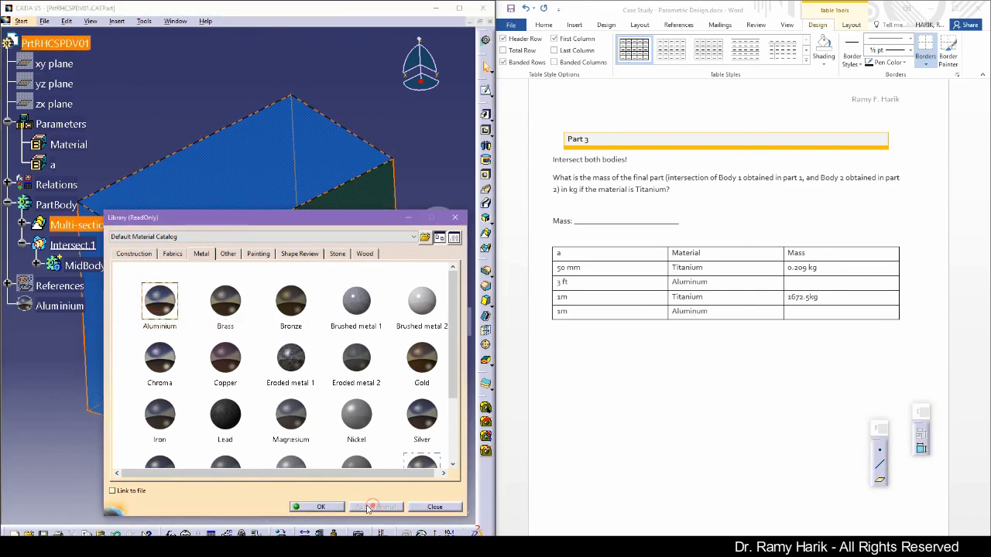
pyautogui.click(321, 507)
pyautogui.click(309, 481)
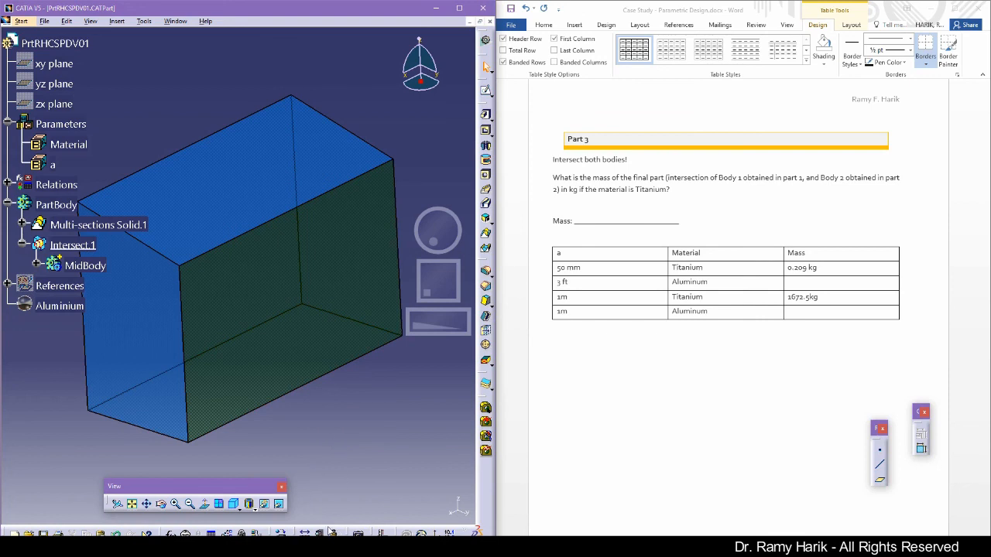
# Step: Measure the inertia of the whole Aluminium part and enter 1016.25 as the mass in the 1m Aluminum row of the Word table
pyautogui.click(805, 304)
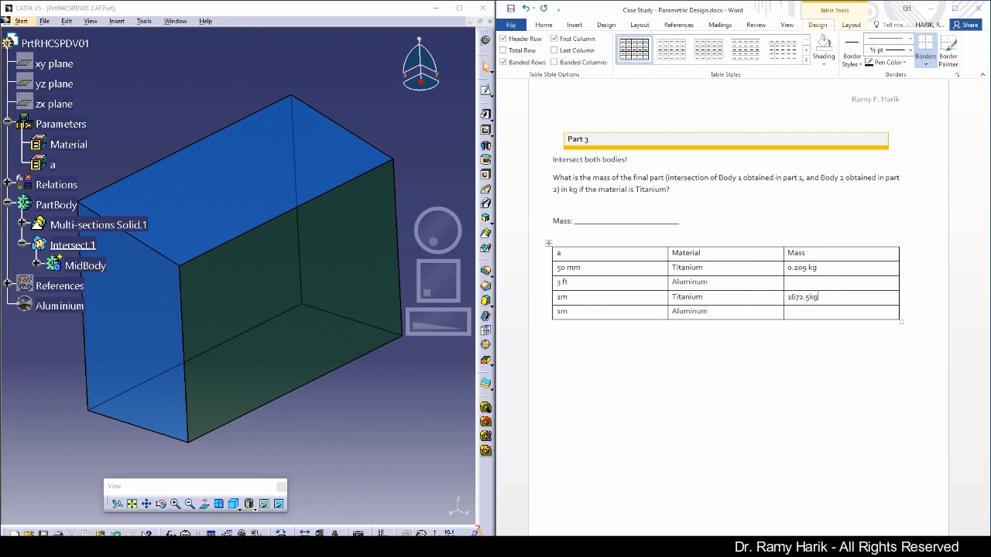
pyautogui.click(334, 533)
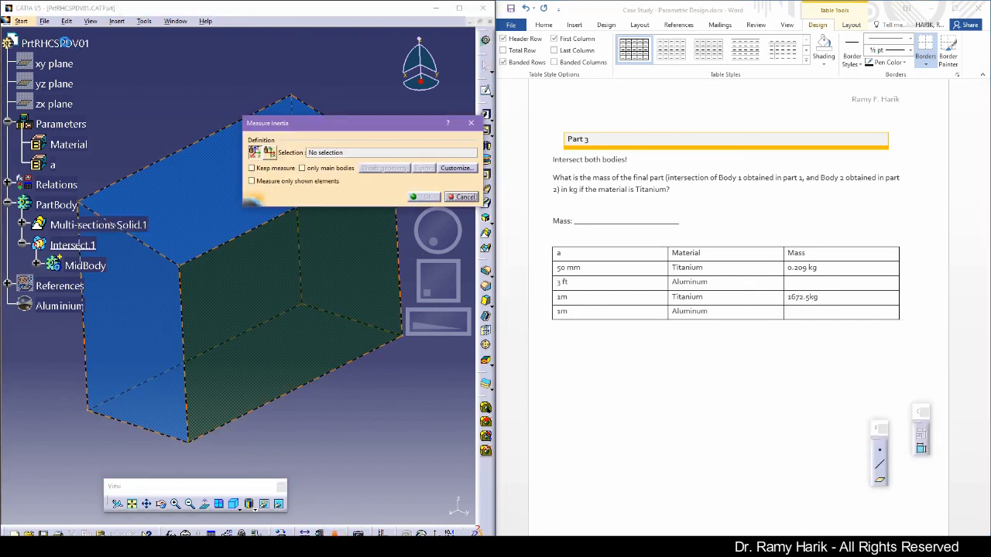
pyautogui.click(54, 43)
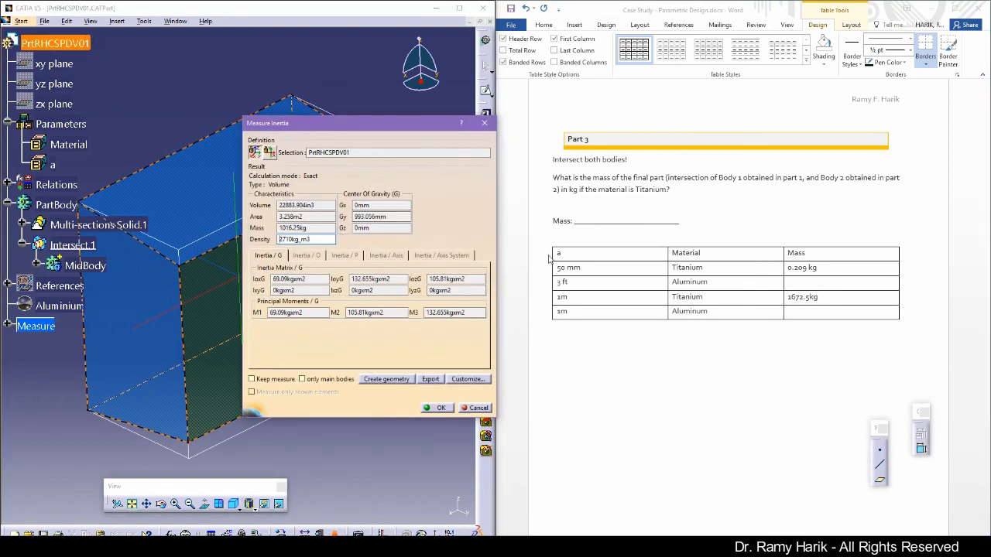
pyautogui.click(795, 310)
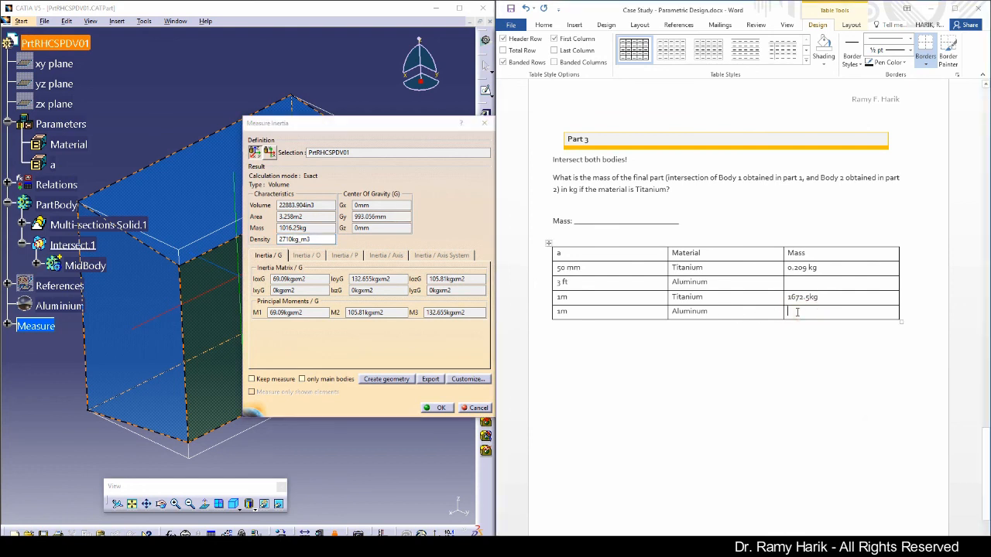
pyautogui.write('1016.25')
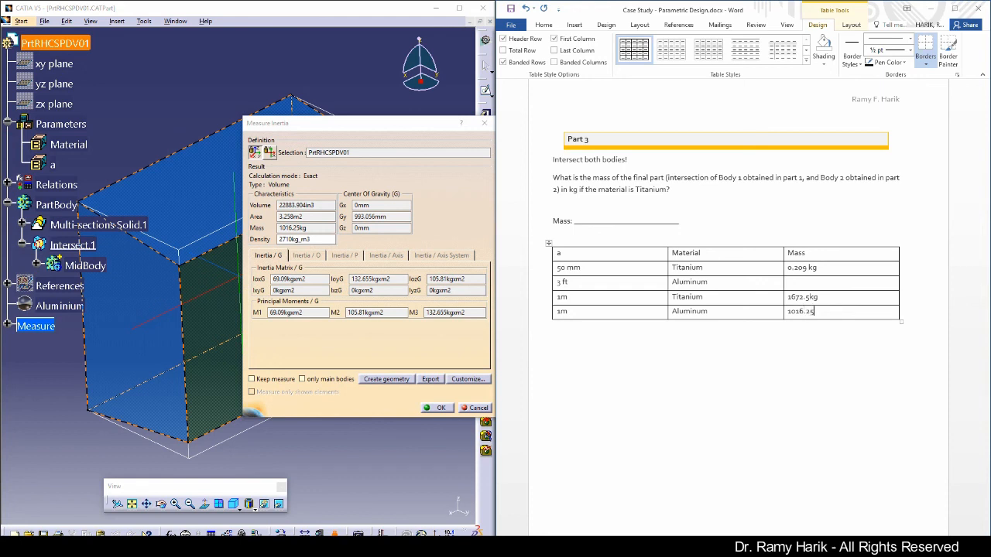
pyautogui.click(281, 227)
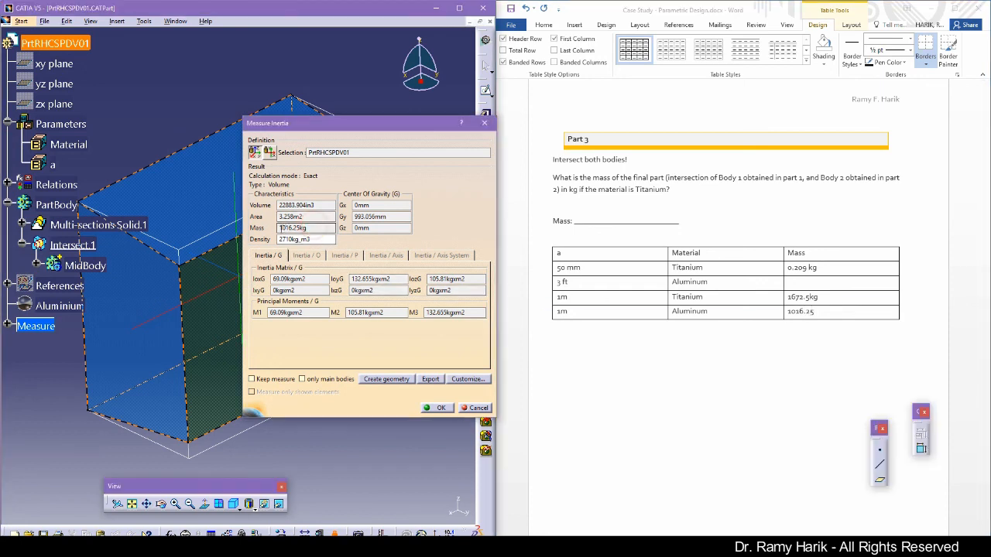
pyautogui.moveTo(281, 228); pyautogui.dragTo(311, 239)
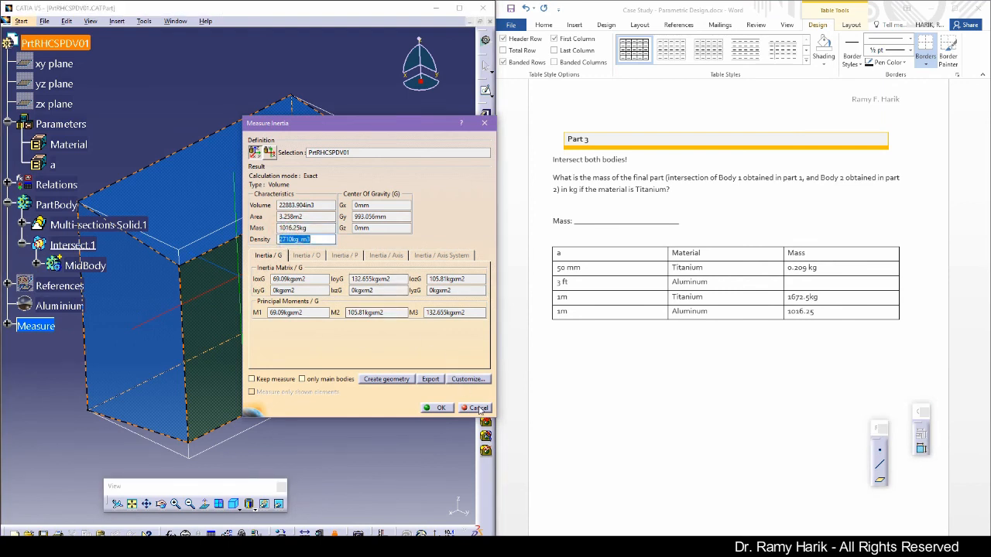
pyautogui.click(476, 408)
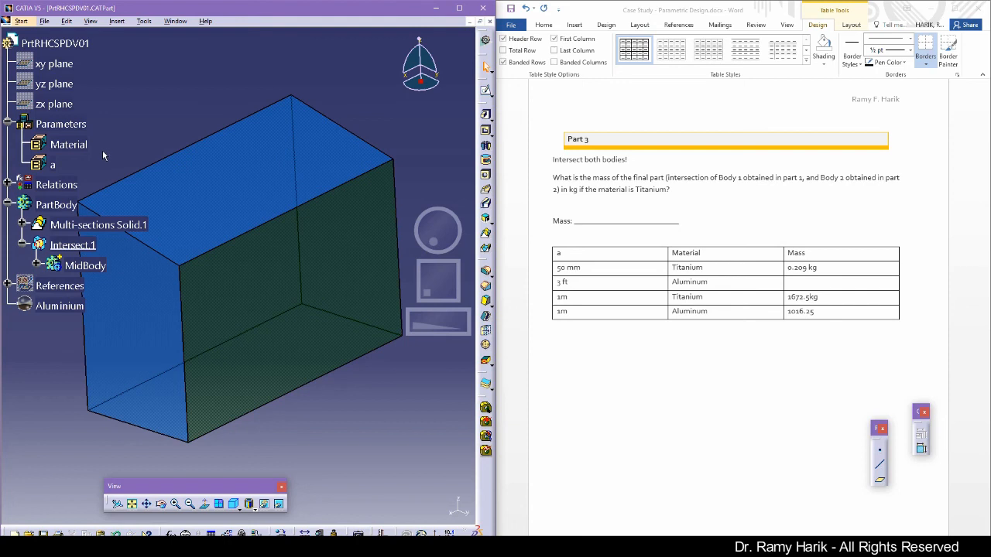
# Step: Set parameter a to 3 ft and reopen it to check the converted value
pyautogui.doubleClick(55, 164)
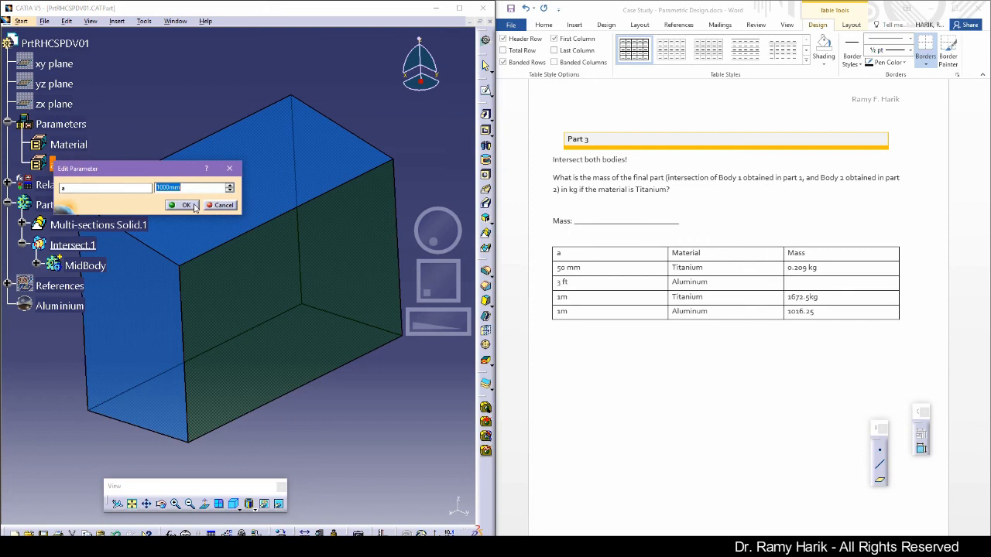
pyautogui.write('3 ft')
pyautogui.press('Return')
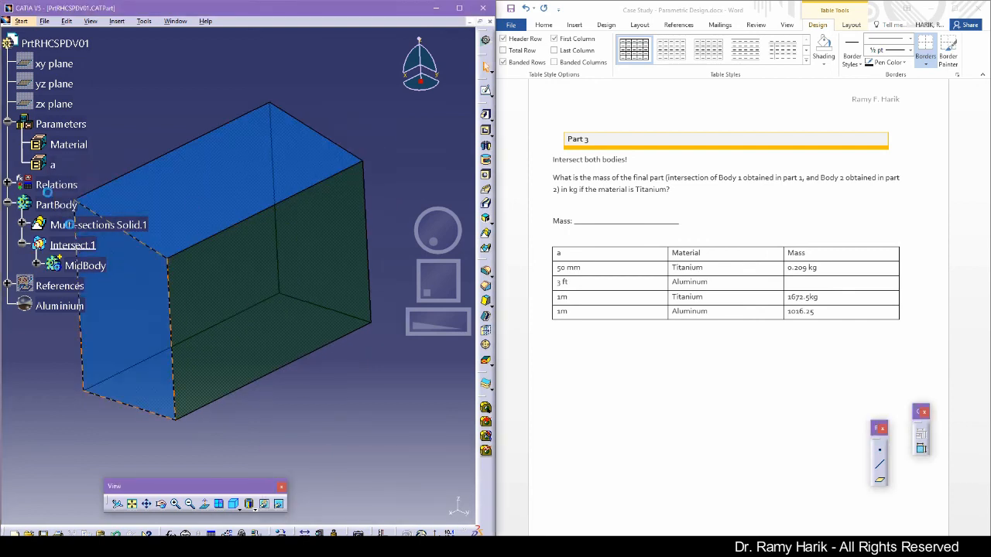
pyautogui.doubleClick(53, 164)
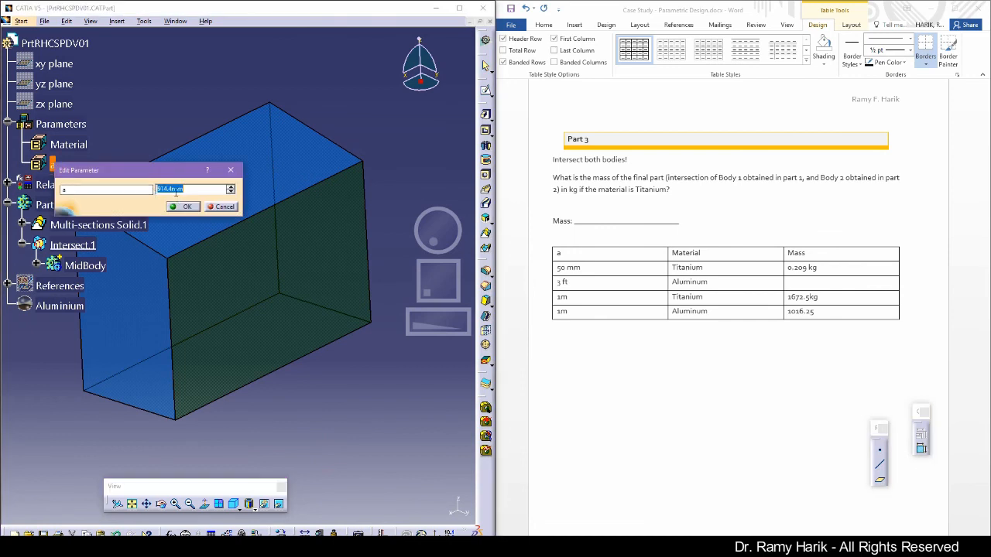
pyautogui.click(222, 208)
# Step: Measure the inertia of the resized whole part and enter 776.979 Kg as the mass in the 3 ft Aluminum row of the Word table
pyautogui.click(334, 533)
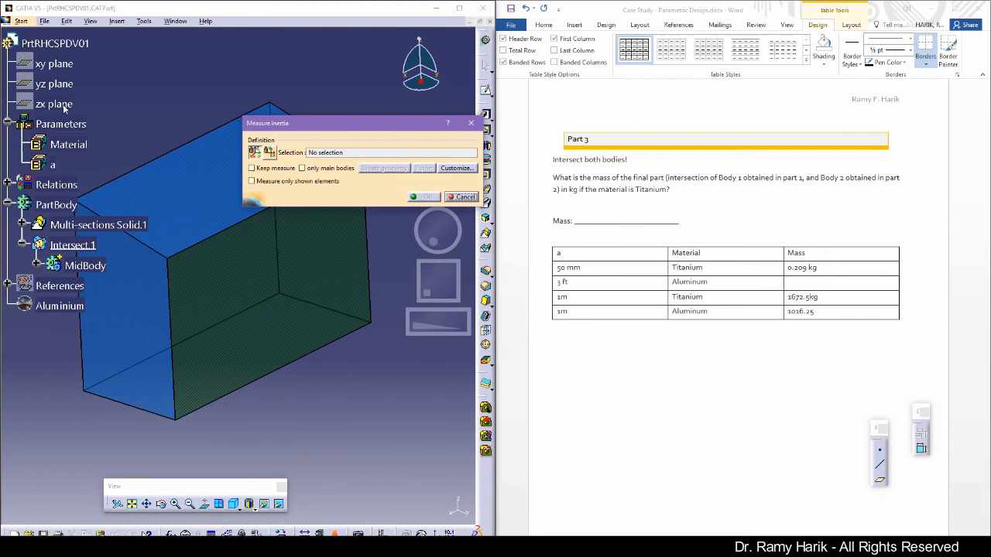
pyautogui.click(60, 44)
pyautogui.moveTo(310, 227); pyautogui.dragTo(276, 228)
pyautogui.click(791, 283)
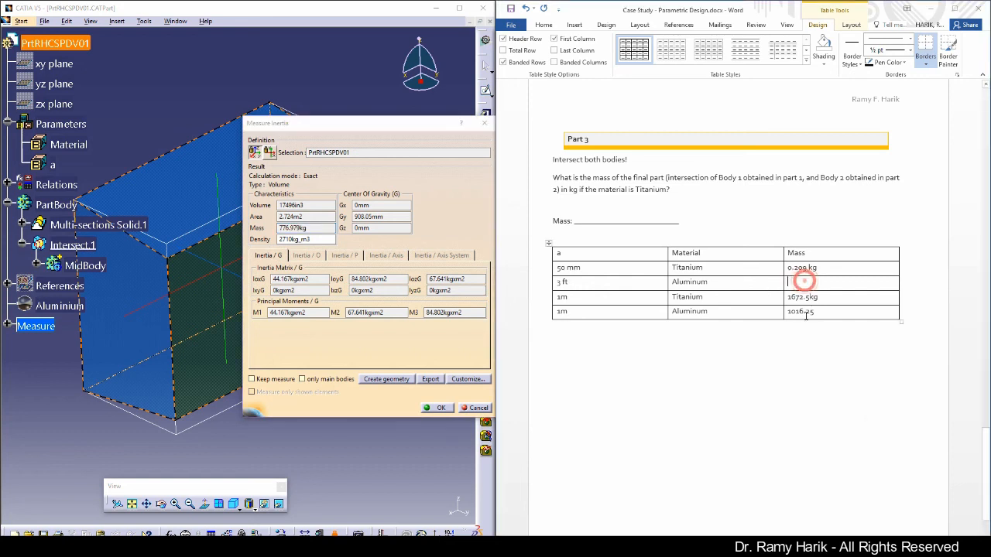
pyautogui.write('776.979')
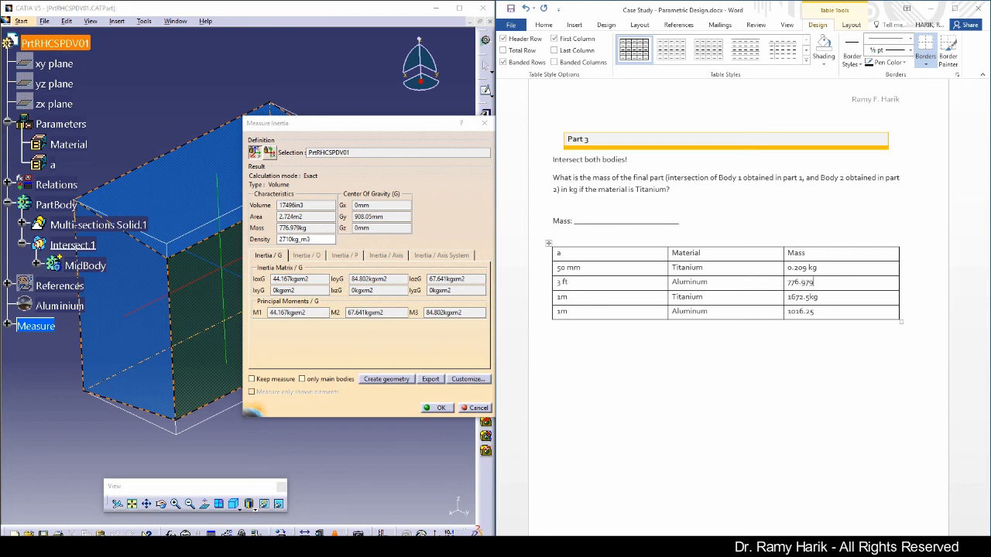
pyautogui.write(' Kg')
# Step: Make the mass units consistent in the Word table as a spaced lowercase kg in the 3 ft and both 1m rows, and close the inertia measurement
pyautogui.click(809, 268)
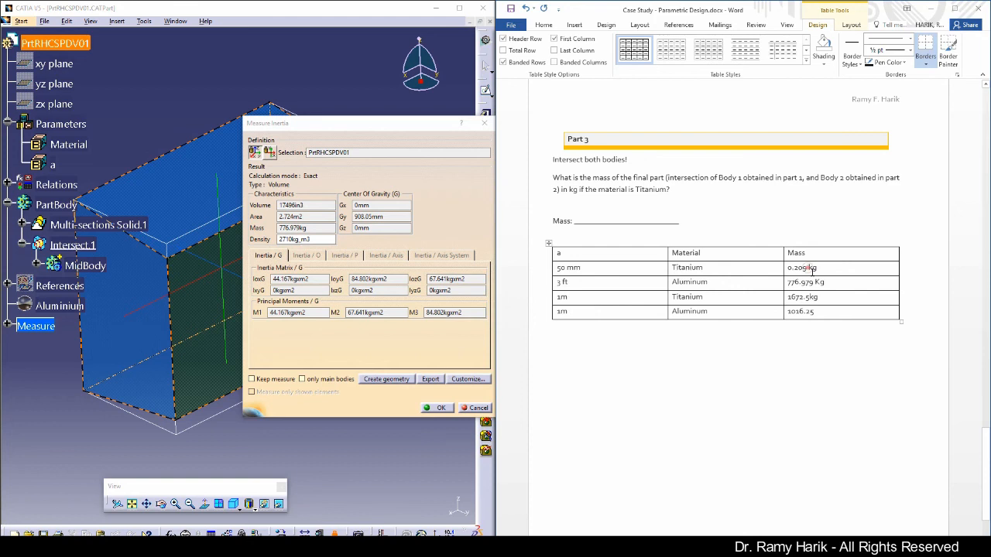
pyautogui.click(822, 311)
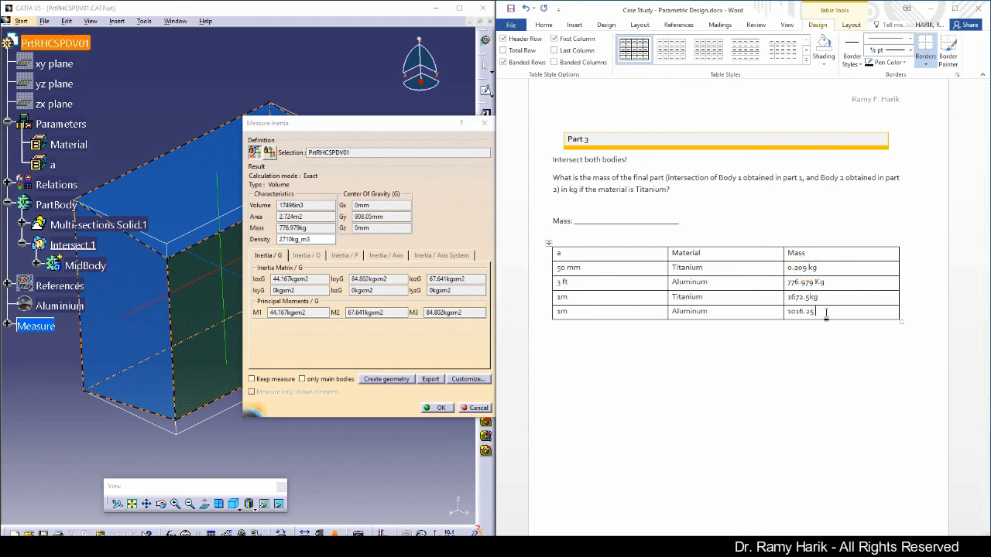
pyautogui.write('Kg')
pyautogui.click(808, 297)
pyautogui.moveTo(821, 283); pyautogui.dragTo(814, 311)
pyautogui.write('k')
pyautogui.write('k')
pyautogui.click(441, 408)
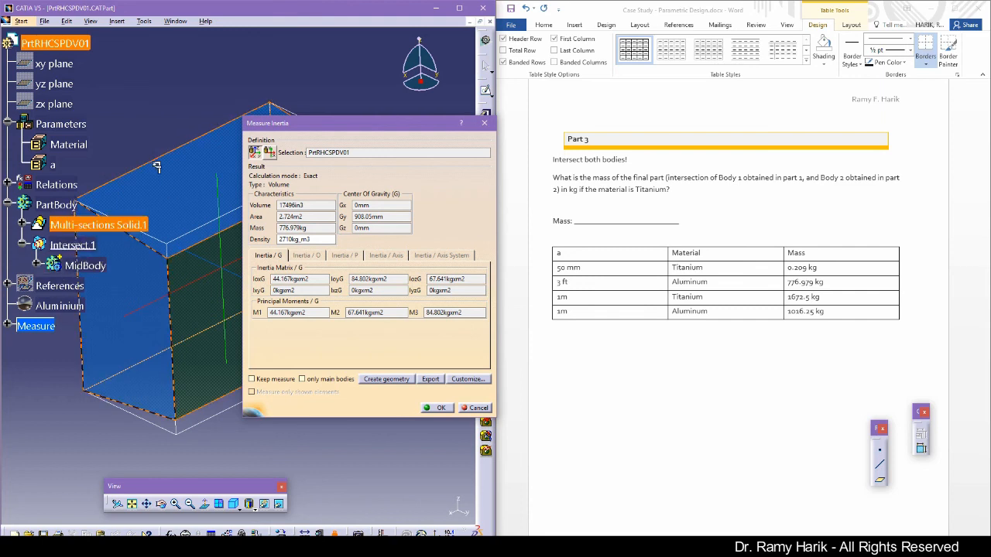
pyautogui.click(439, 408)
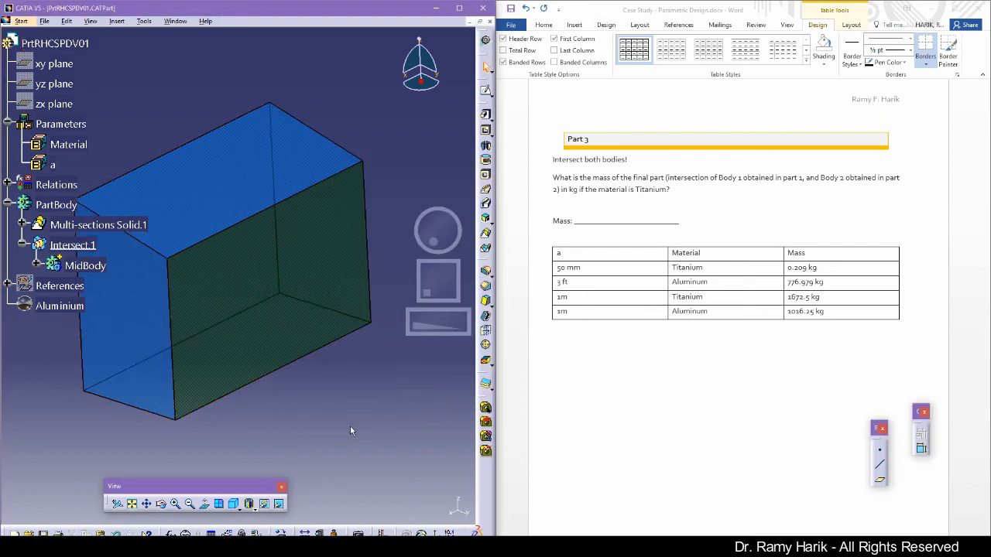
pyautogui.click(826, 311)
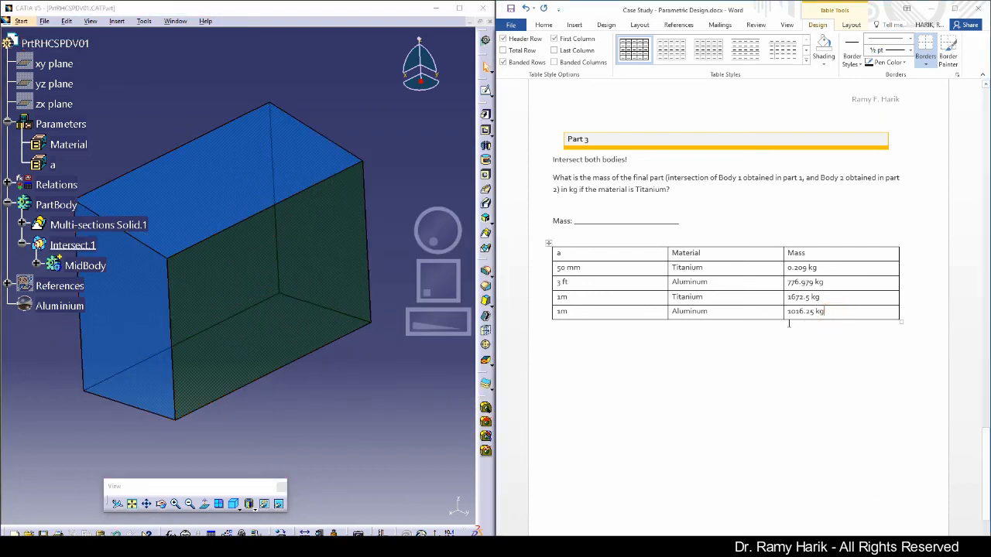